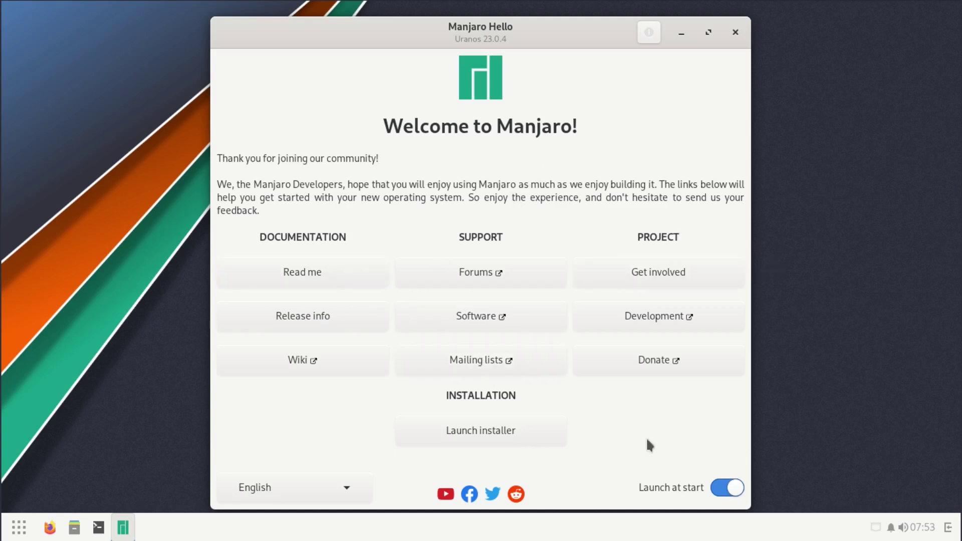
- Launch the Manjaro Linux 23.0.4 installer from Manjaro Hello's Installation section
{"action": "left_click", "coordinate": [462, 432]}
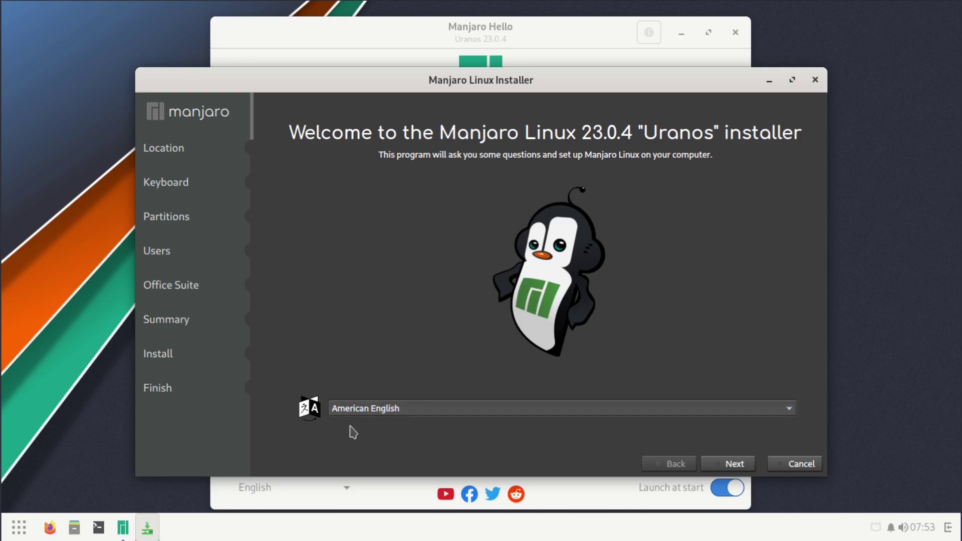
- Keep American English, Los Angeles time zone, English (US) keyboard and Erase disk, reaching the Users page
{"action": "left_click", "coordinate": [727, 465]}
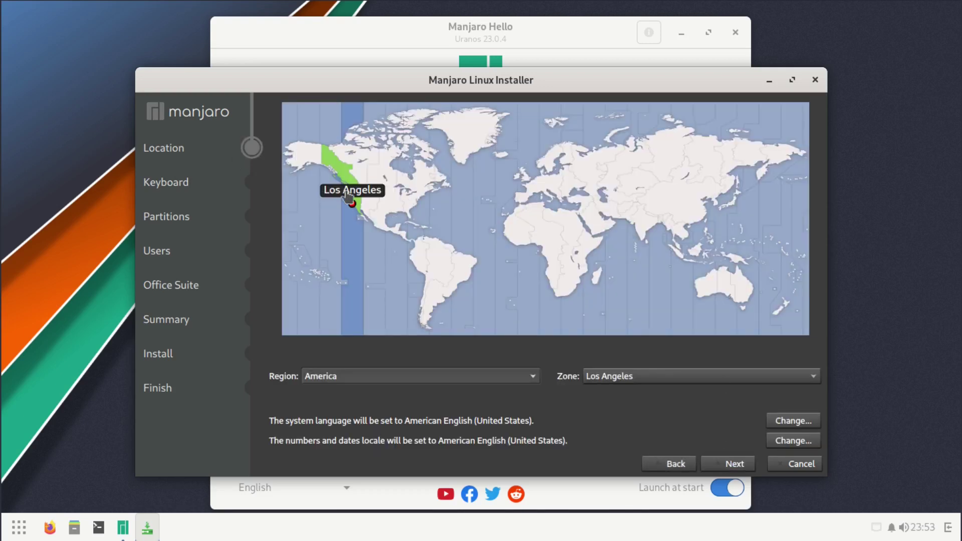
{"action": "left_click", "coordinate": [735, 469]}
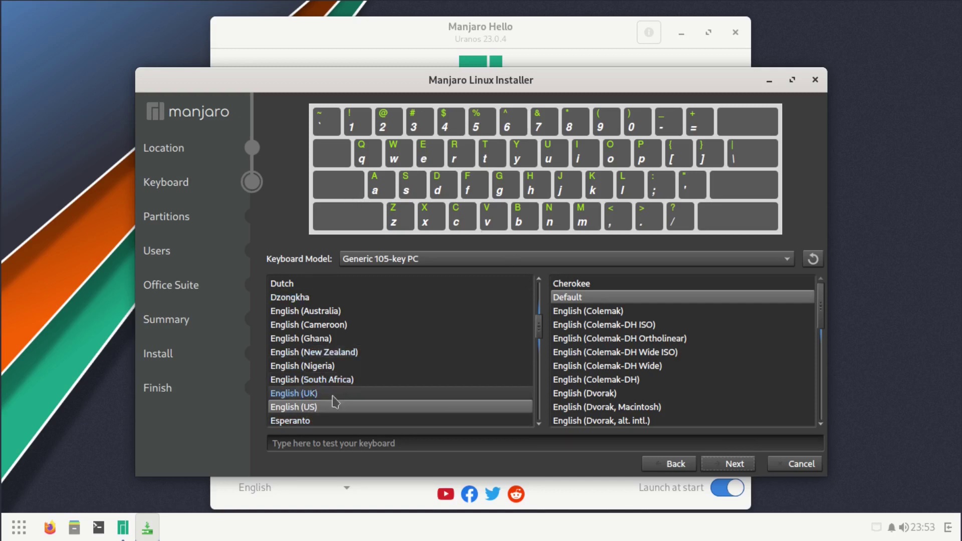
{"action": "left_click", "coordinate": [730, 467]}
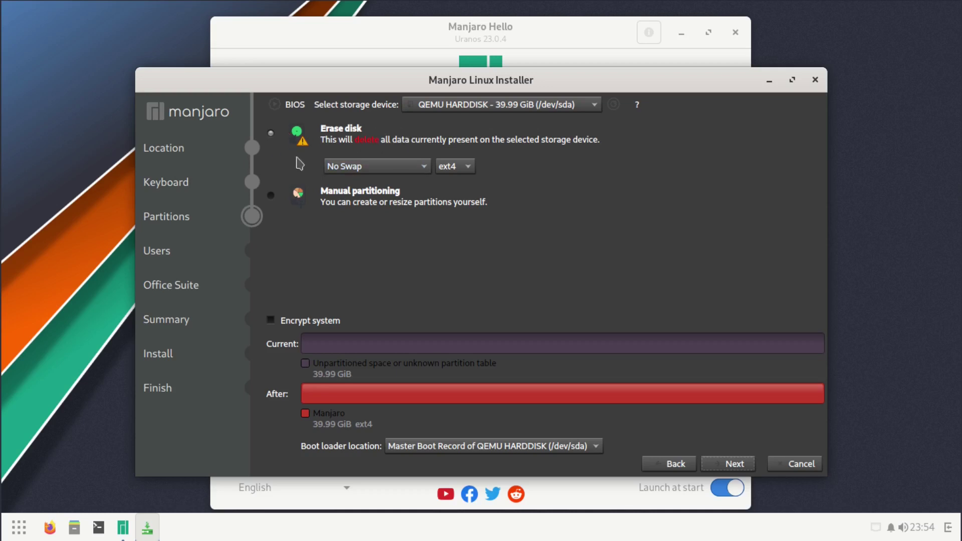
{"action": "left_click", "coordinate": [730, 467]}
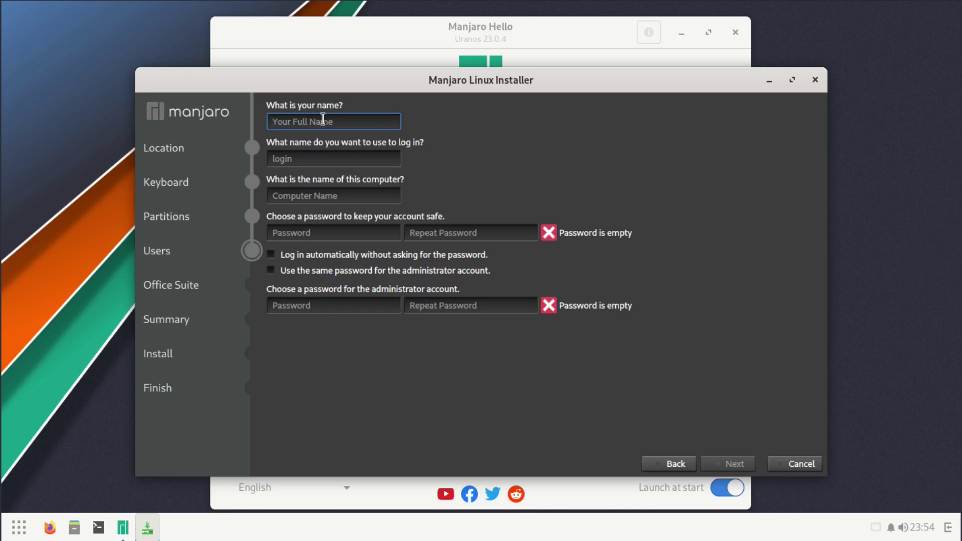
- Enter the user's full name and type the account password twice
{"action": "type", "text": "LinuxHu"}
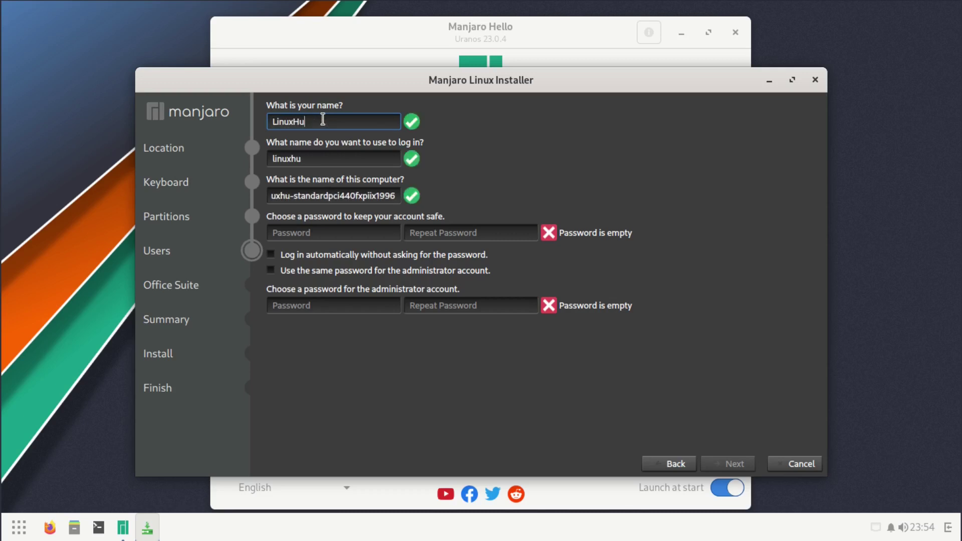
{"action": "type", "text": "b"}
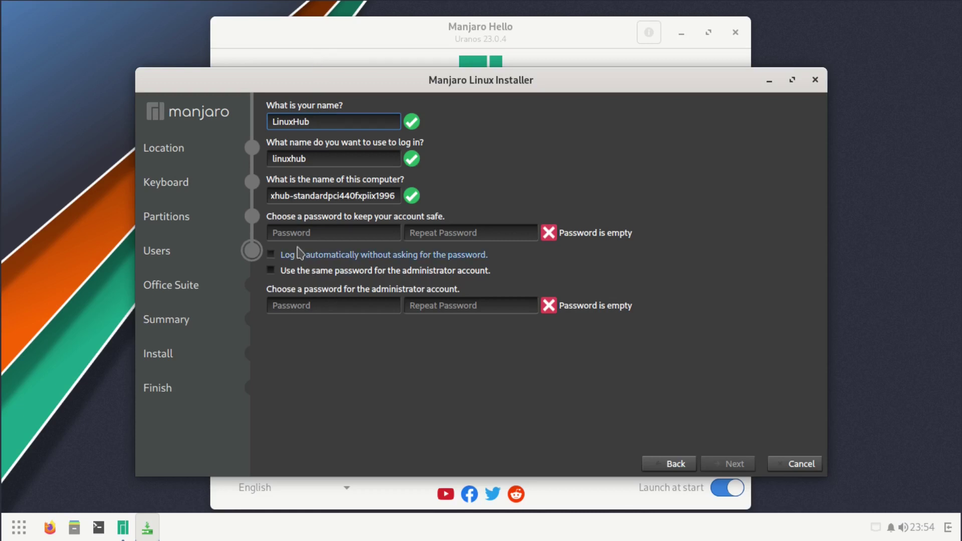
{"action": "left_click", "coordinate": [289, 233]}
{"action": "type", "text": "l"}
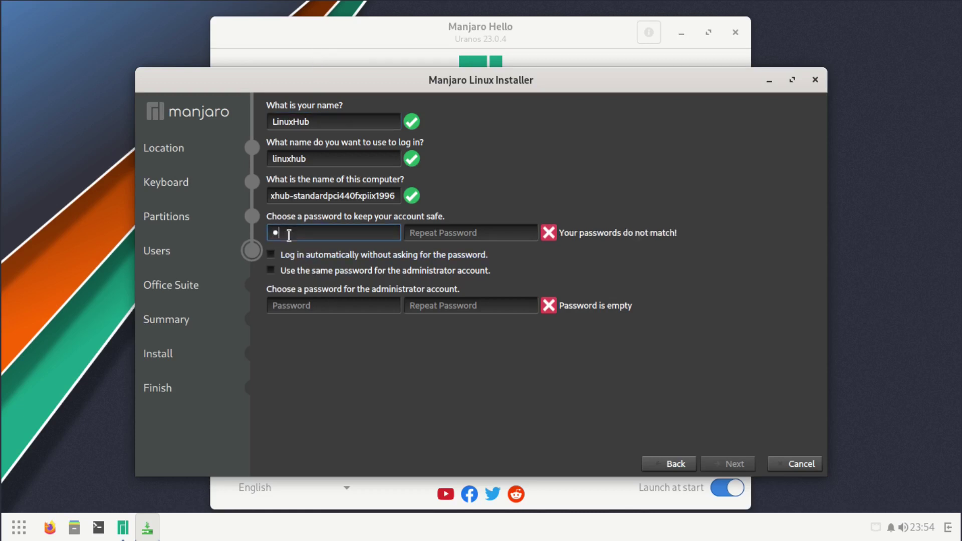
{"action": "left_click", "coordinate": [444, 237]}
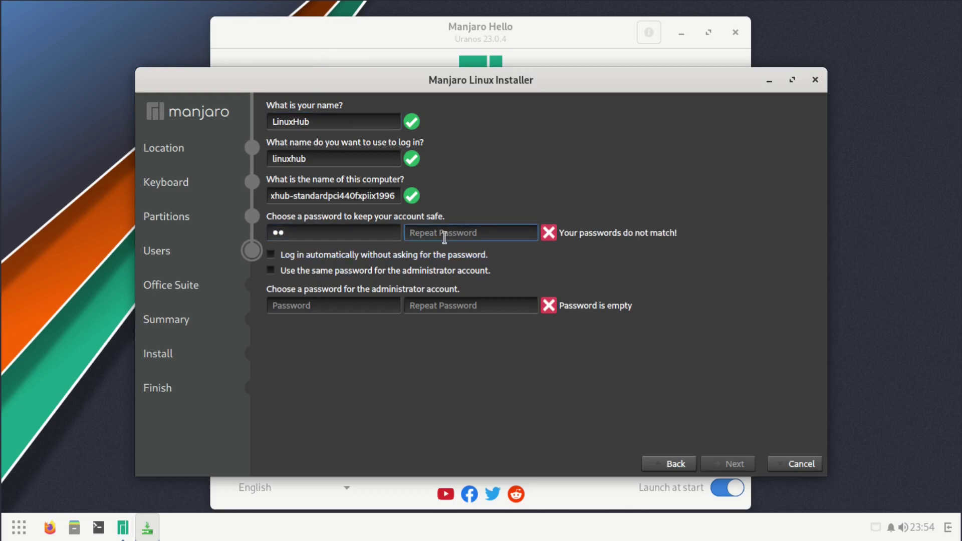
{"action": "type", "text": "ll"}
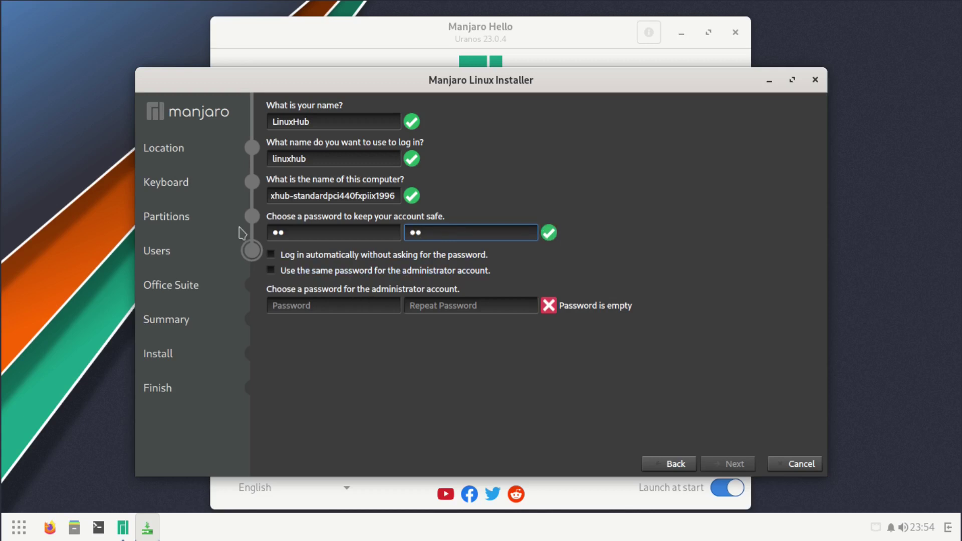
- Enable automatic login and reuse the user password for the administrator account
{"action": "left_click", "coordinate": [271, 255]}
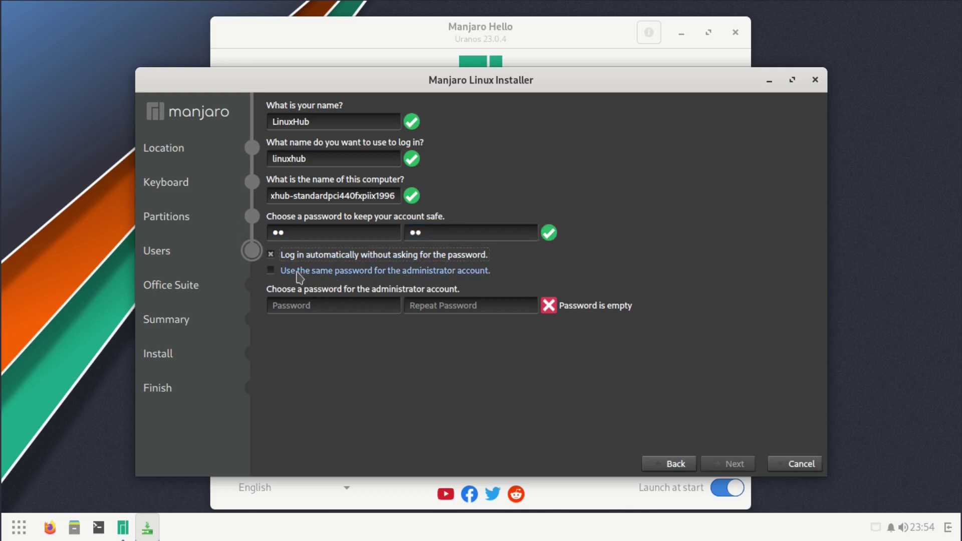
{"action": "left_click", "coordinate": [269, 271]}
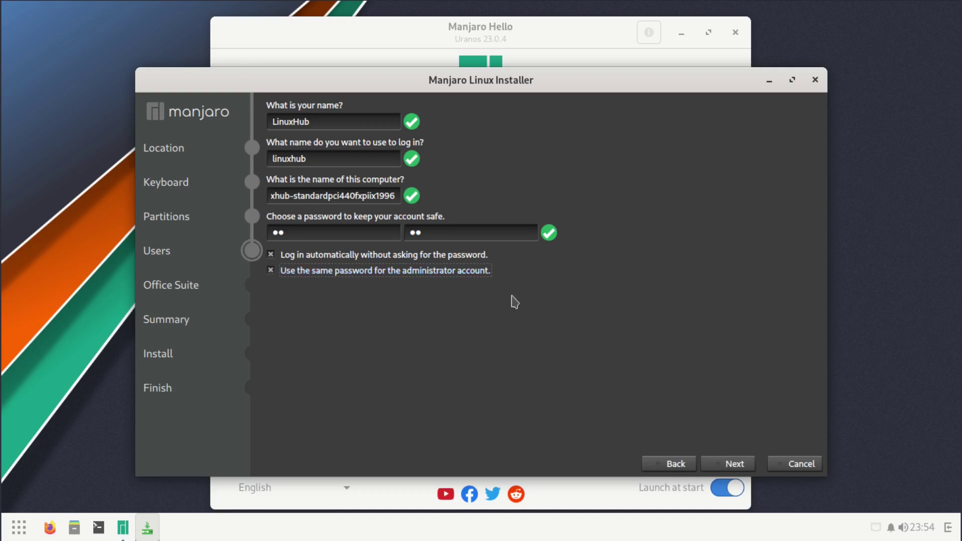
{"action": "left_click", "coordinate": [727, 468]}
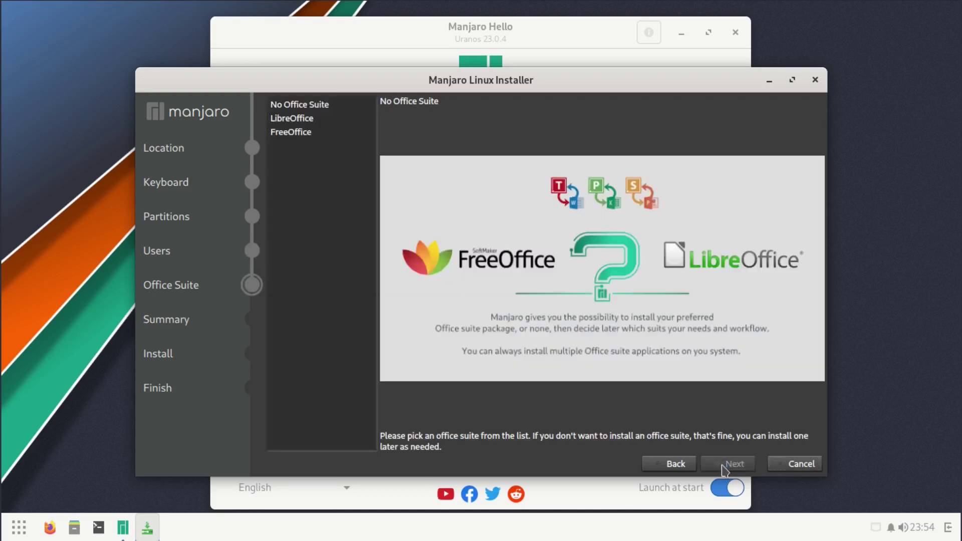
- Choose FreeOffice as the office suite and continue to the Summary page
{"action": "left_click", "coordinate": [302, 133]}
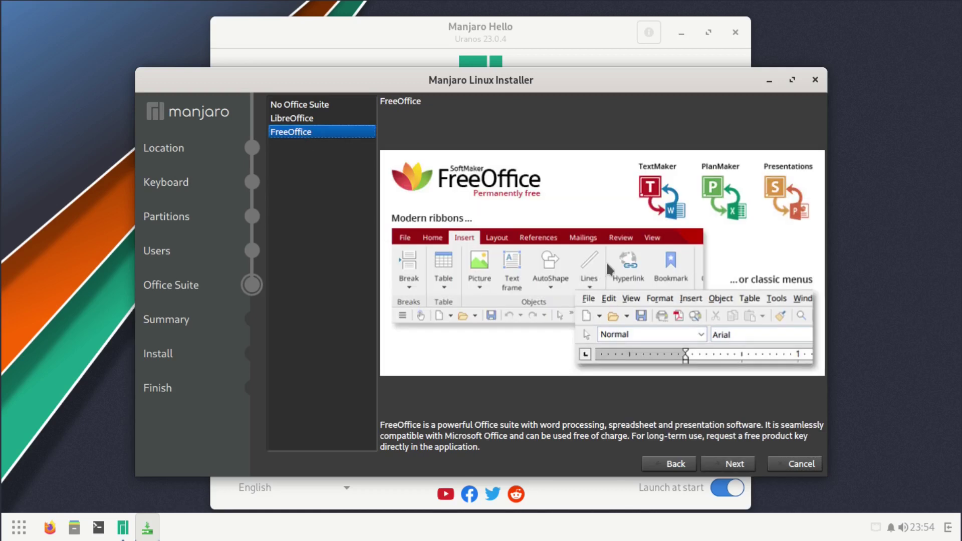
{"action": "left_click", "coordinate": [720, 470]}
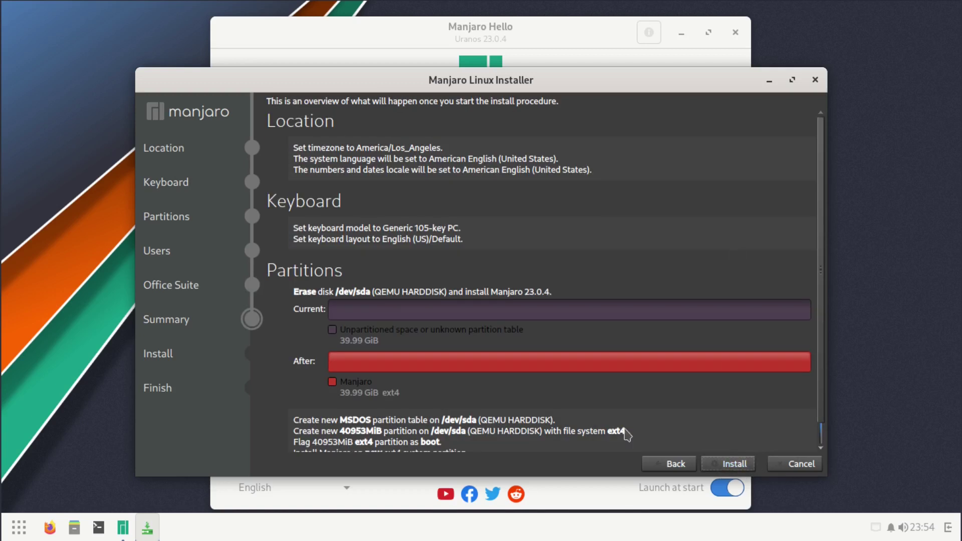
- Review the Summary and confirm Install now to put Manjaro on the erased disk
{"action": "scroll", "coordinate": [531, 245], "scroll_direction": "down", "scroll_amount": 1}
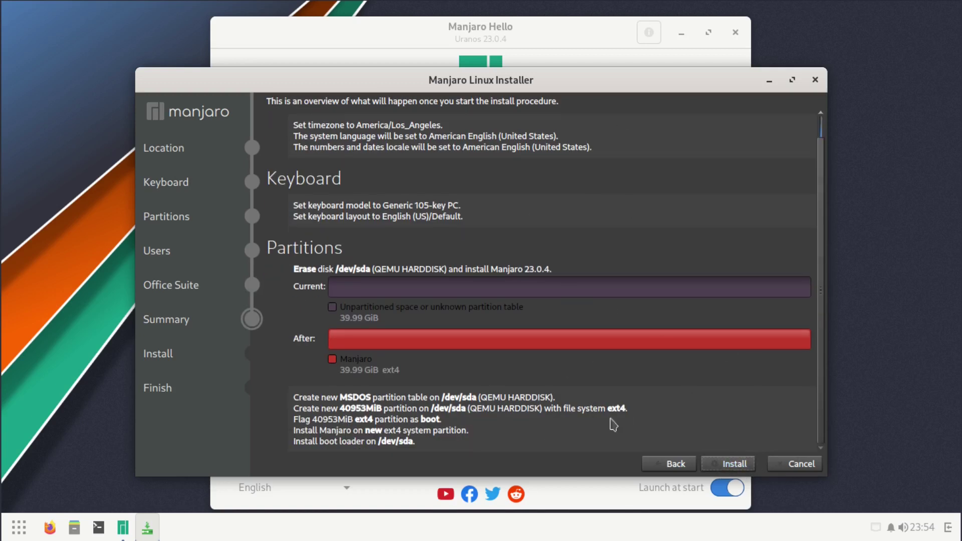
{"action": "left_click", "coordinate": [725, 467]}
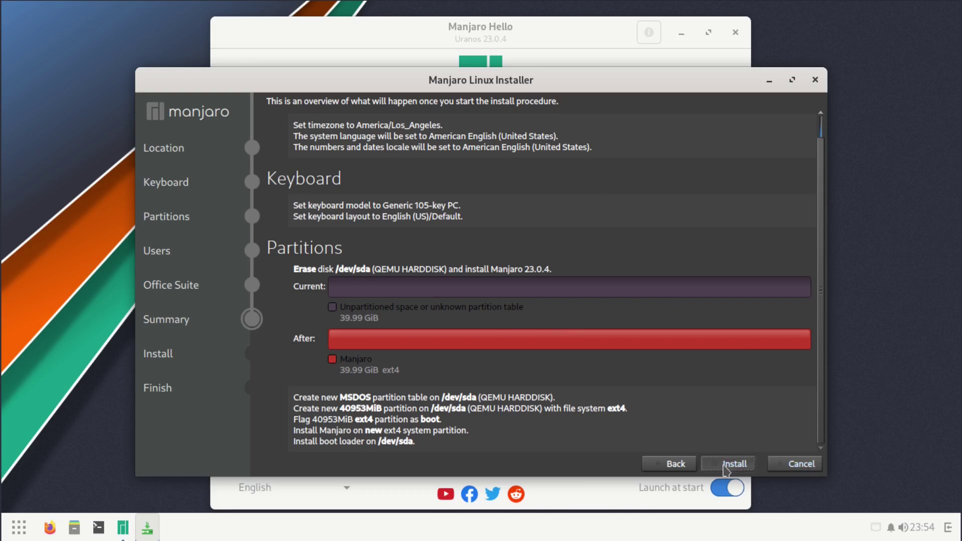
{"action": "left_click", "coordinate": [455, 305]}
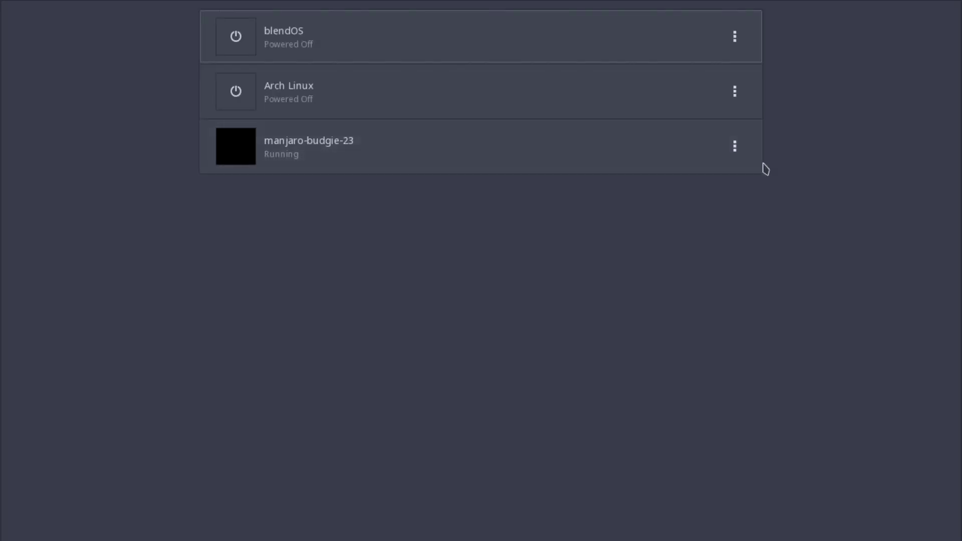
- Clear the installer image from the CDROM in manjaro-budgie-23's Devices & Shares preferences
{"action": "left_click", "coordinate": [734, 149]}
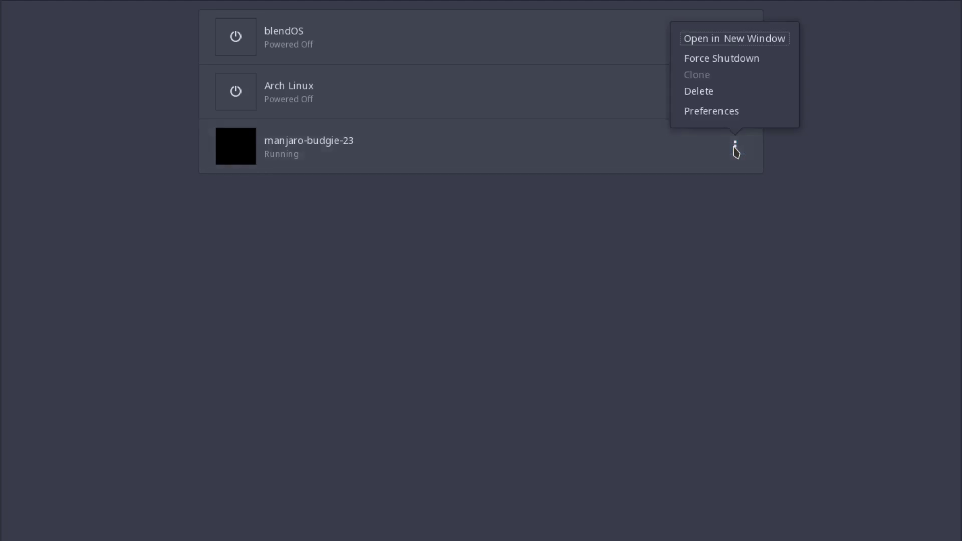
{"action": "left_click", "coordinate": [699, 111]}
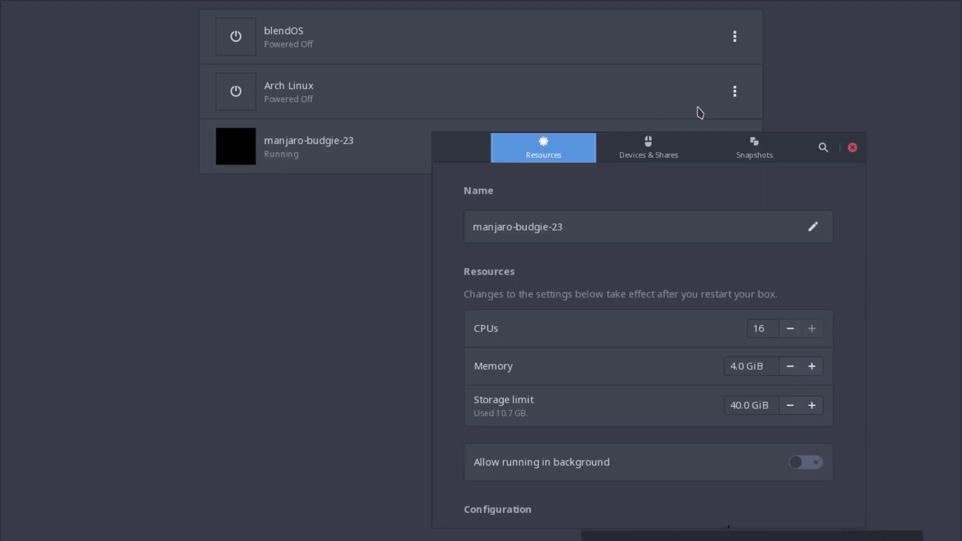
{"action": "left_click", "coordinate": [646, 155]}
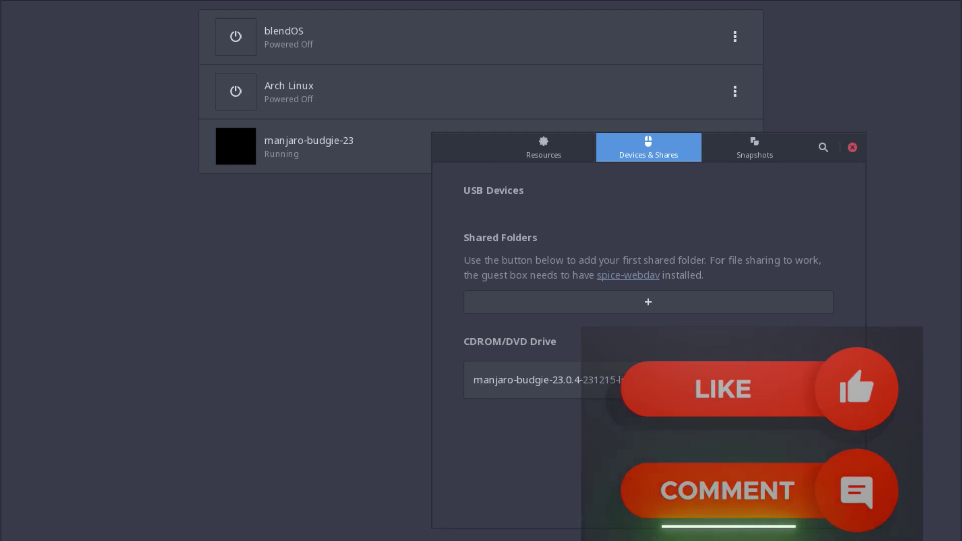
{"action": "left_click", "coordinate": [819, 380]}
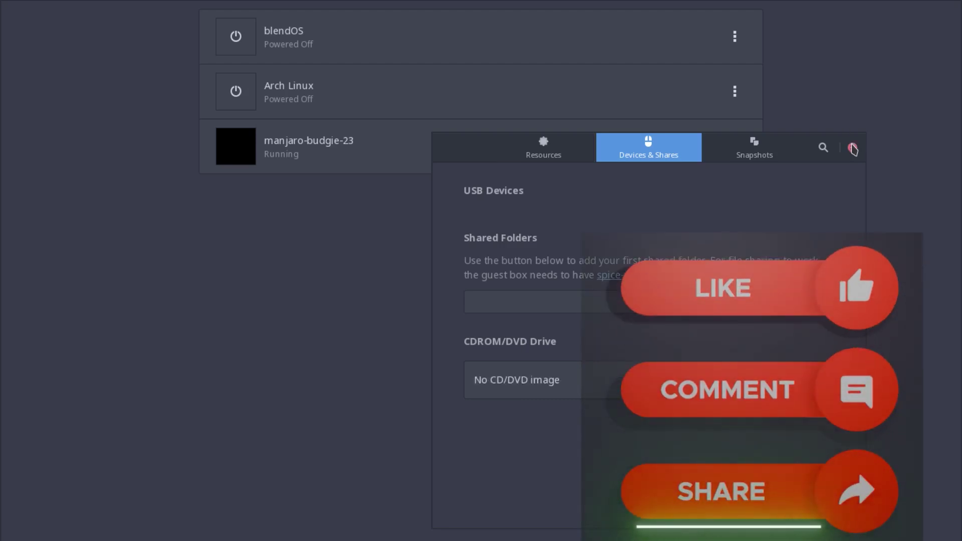
{"action": "left_click", "coordinate": [852, 149]}
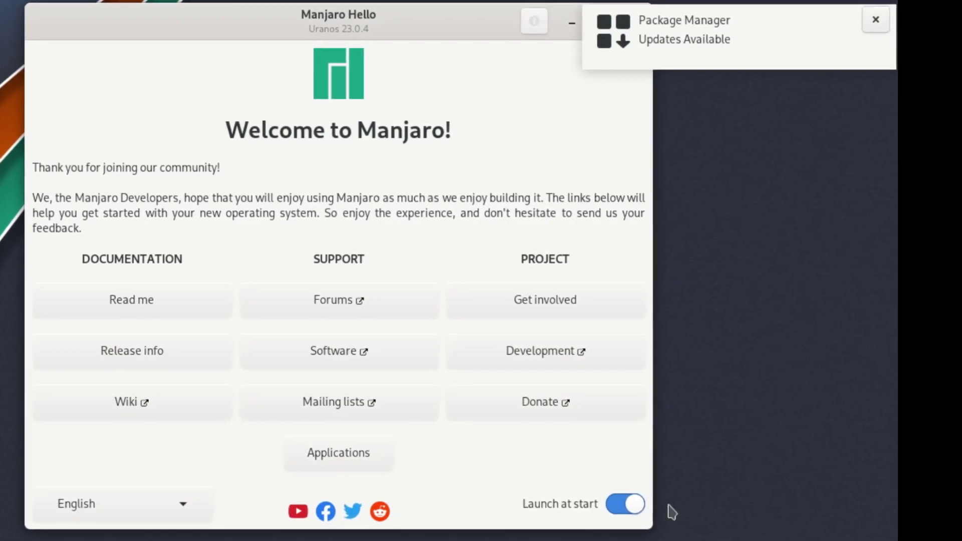
- Switch off Launch at start and close the Manjaro Hello window
{"action": "left_click", "coordinate": [625, 504]}
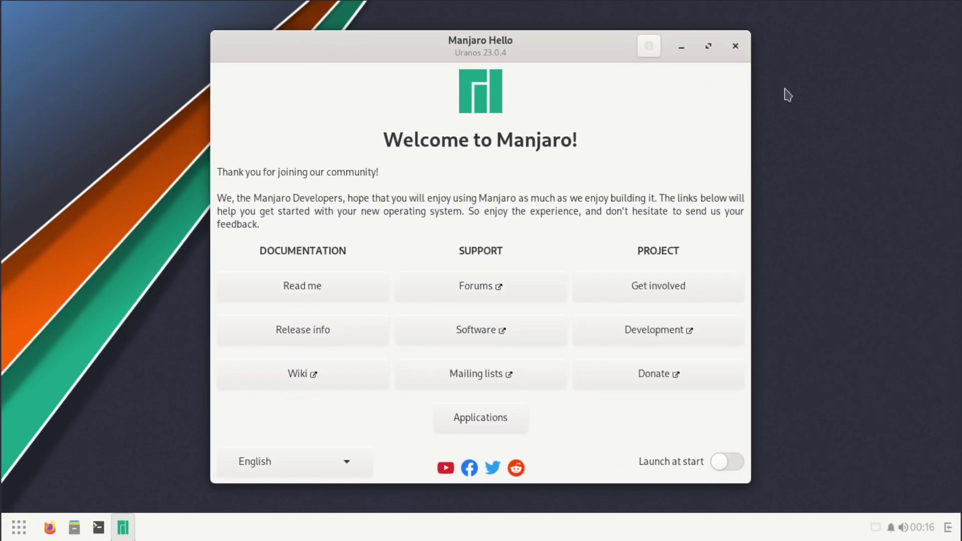
{"action": "left_click", "coordinate": [735, 46]}
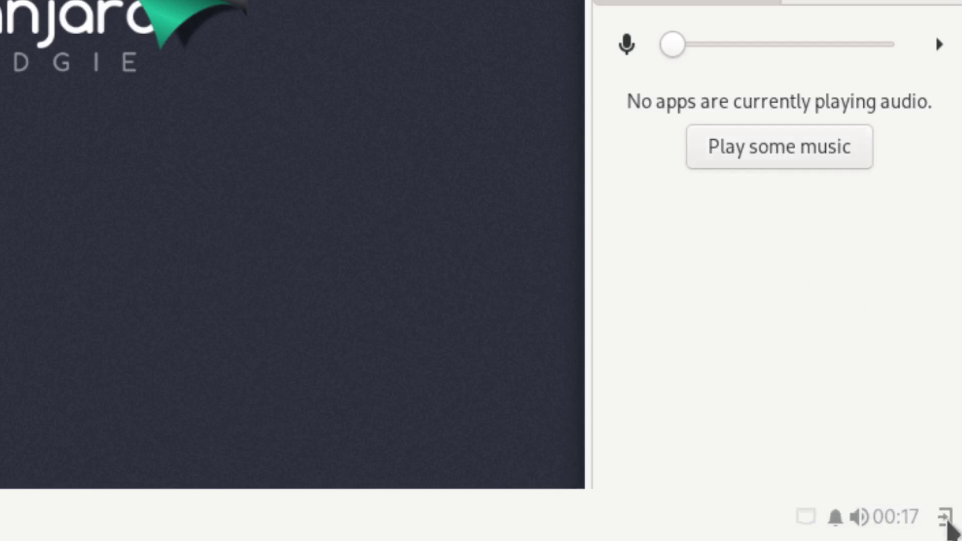
- Close the Raven panel and drag the system volume down to about a third
{"action": "left_click", "coordinate": [946, 520]}
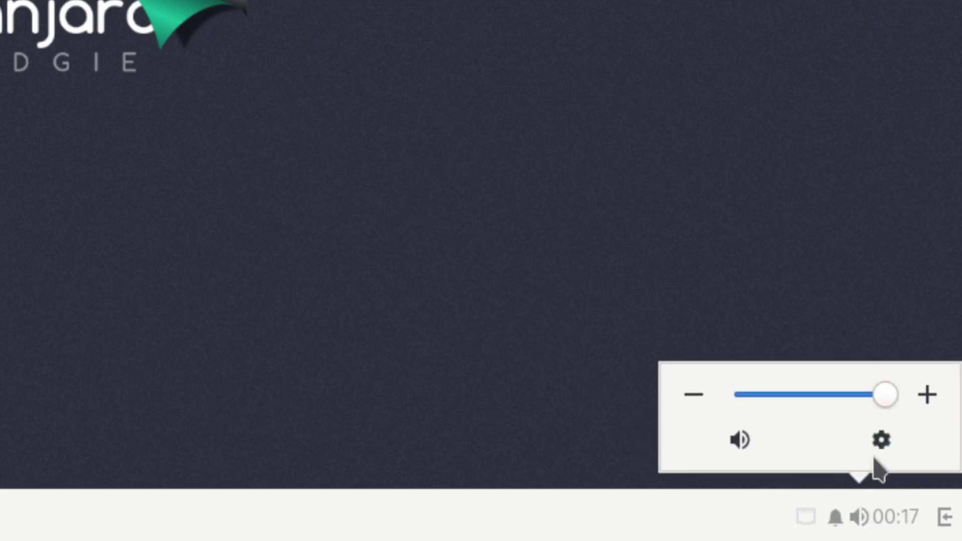
{"action": "mouse_move", "coordinate": [886, 398]}
{"action": "left_mouse_down"}
{"action": "mouse_move", "coordinate": [726, 404]}
{"action": "mouse_move", "coordinate": [884, 396]}
{"action": "left_mouse_up"}
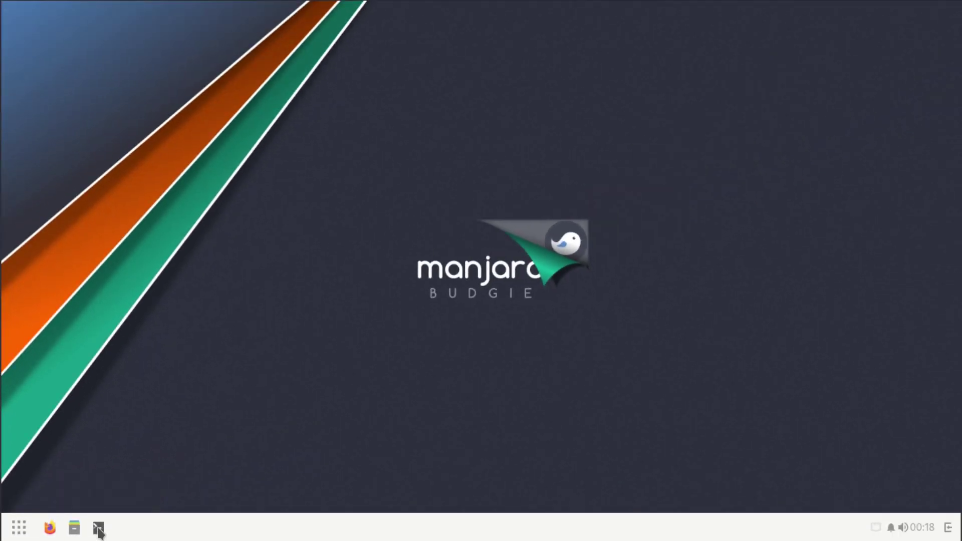
- Open a maximized terminal and check its About dialog showing GNOME Terminal 3.50.1
{"action": "left_click", "coordinate": [99, 529]}
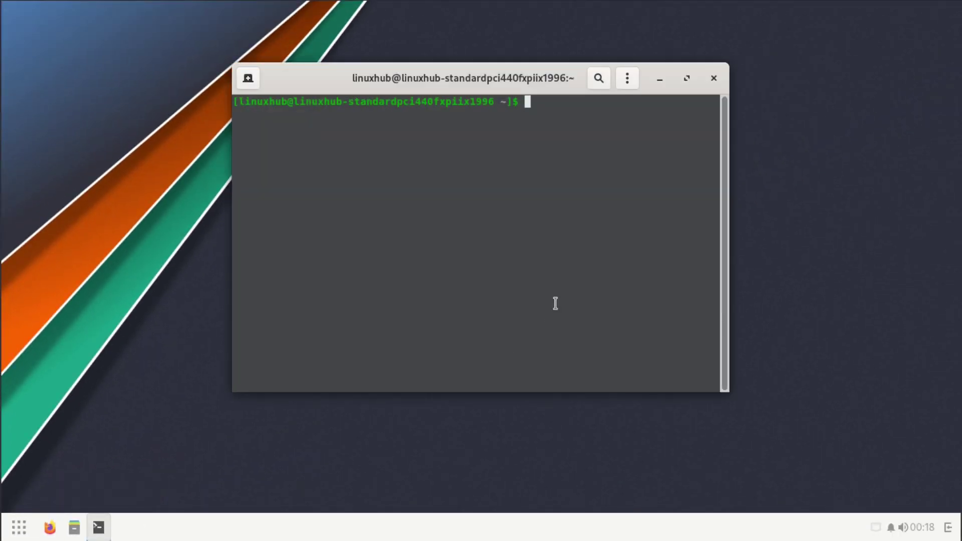
{"action": "double_click", "coordinate": [494, 79]}
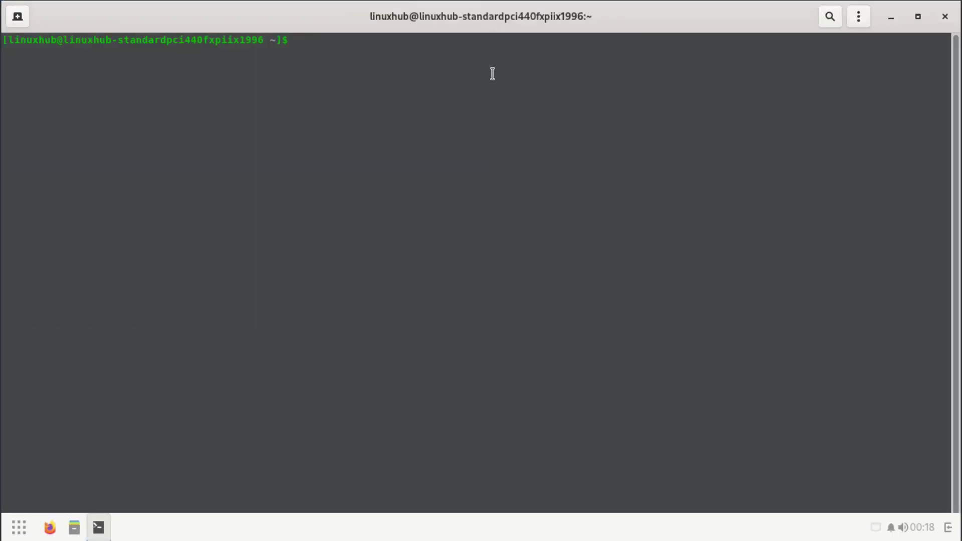
{"action": "left_click", "coordinate": [857, 18]}
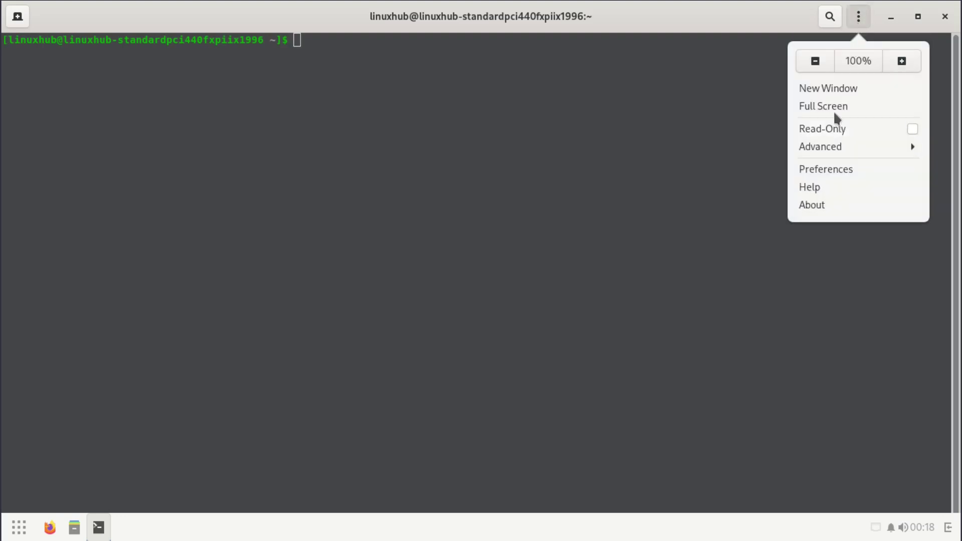
{"action": "left_click", "coordinate": [818, 207]}
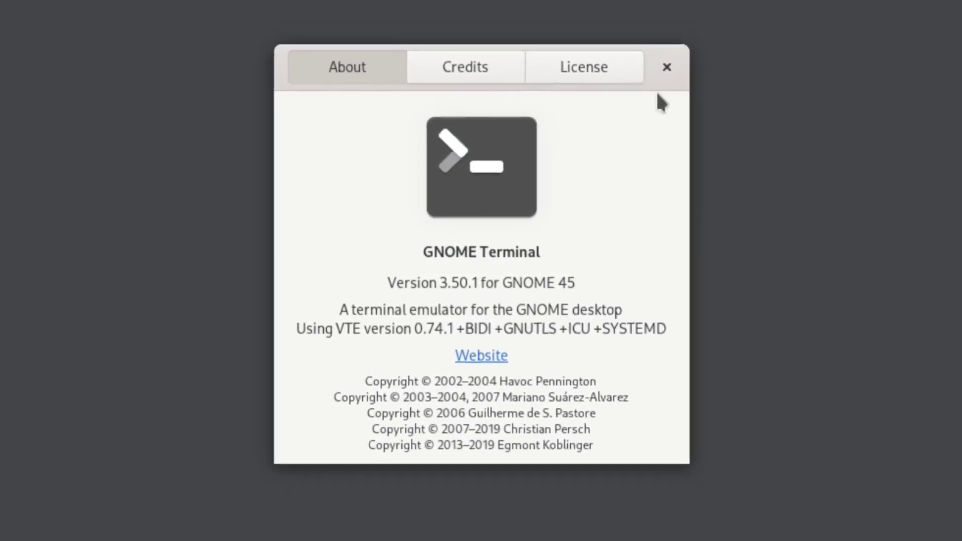
{"action": "left_click", "coordinate": [675, 58]}
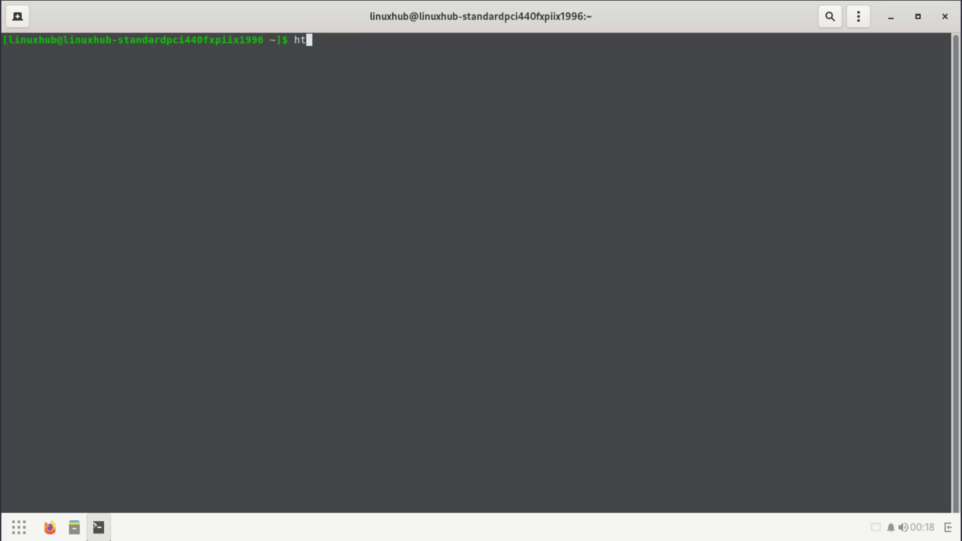
- Find htop missing, then install htop and neofetch with sudo pacman -S, confirming with y
{"action": "key", "text": "Return"}
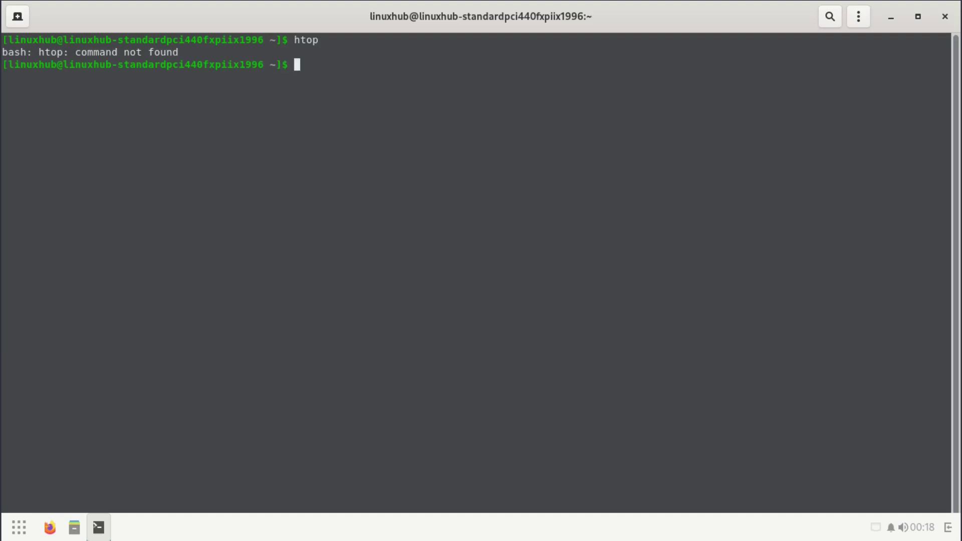
{"action": "type", "text": "sudo"}
{"action": "type", "text": " pac"}
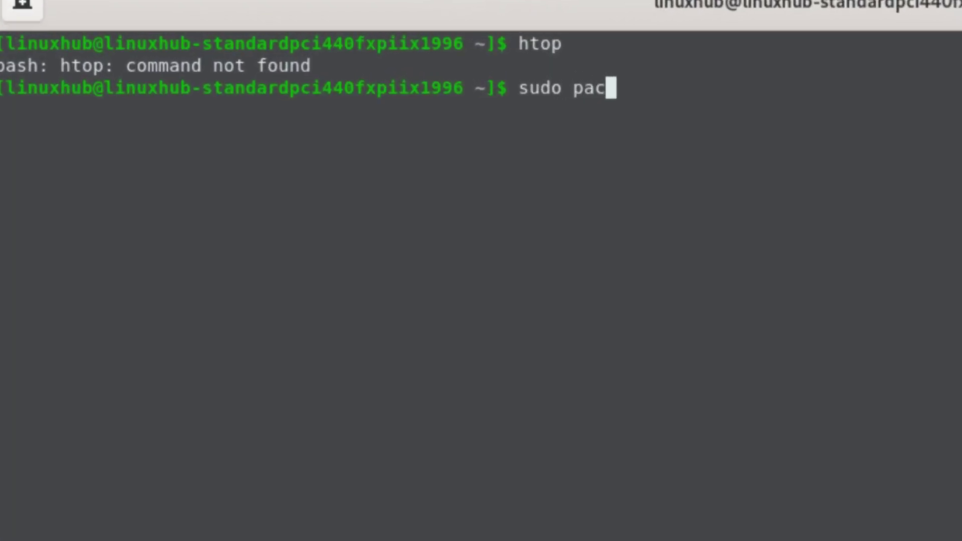
{"action": "type", "text": "man -"}
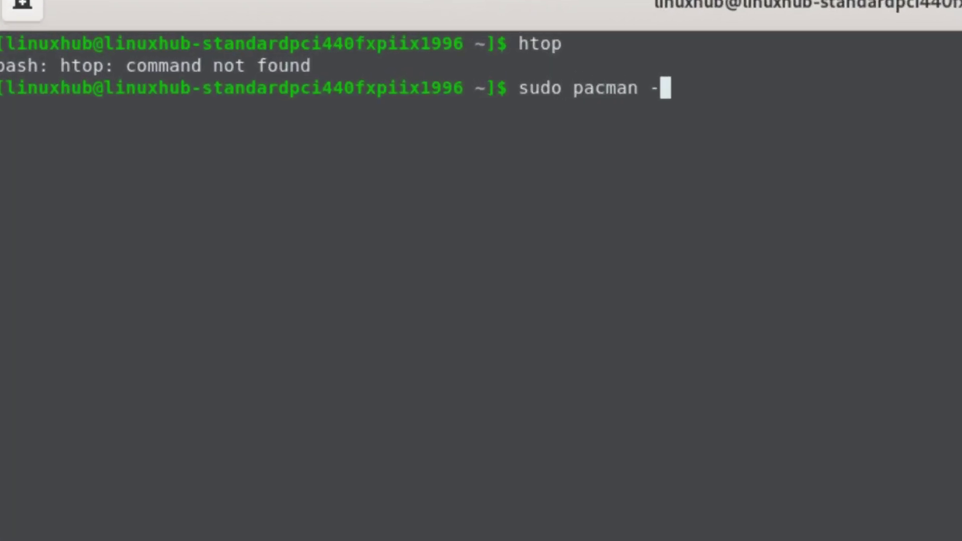
{"action": "type", "text": "S h"}
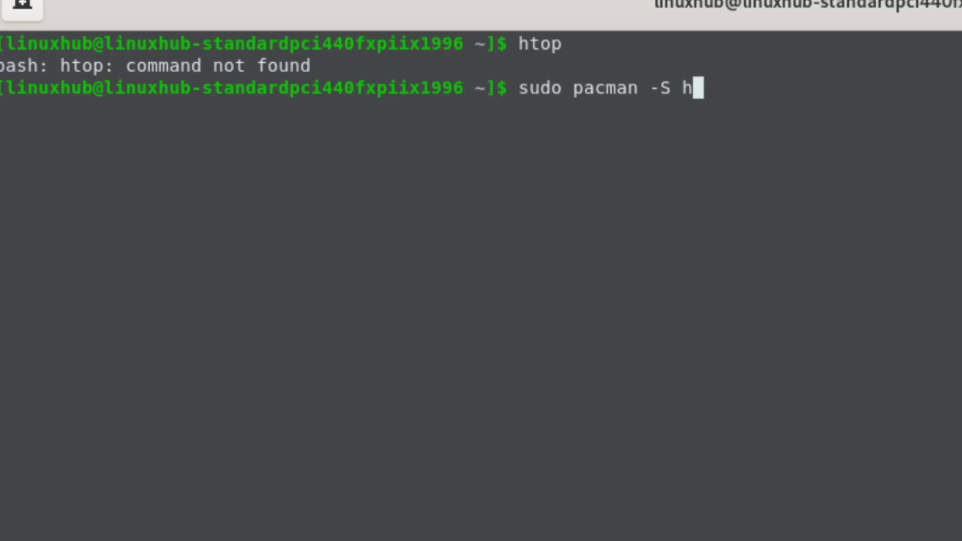
{"action": "type", "text": "top ne"}
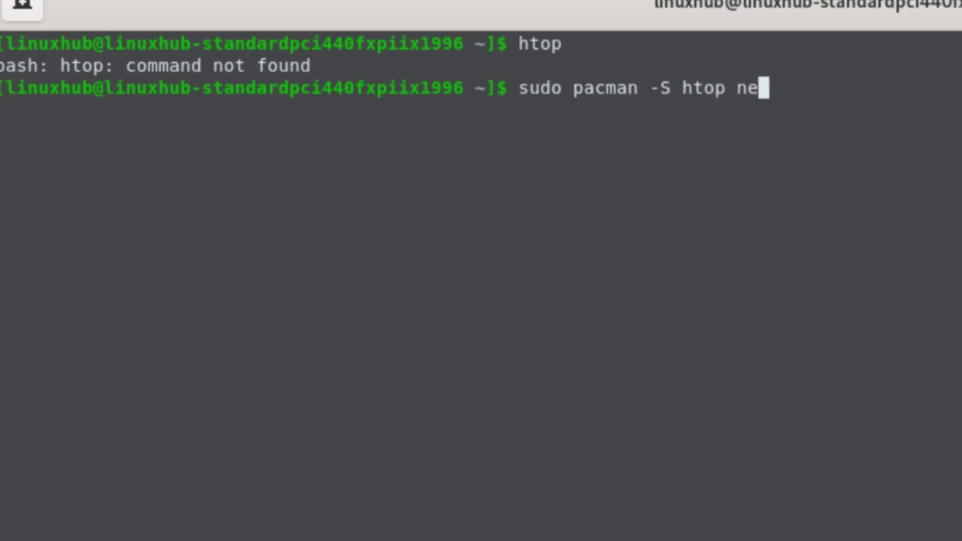
{"action": "type", "text": "ofetch"}
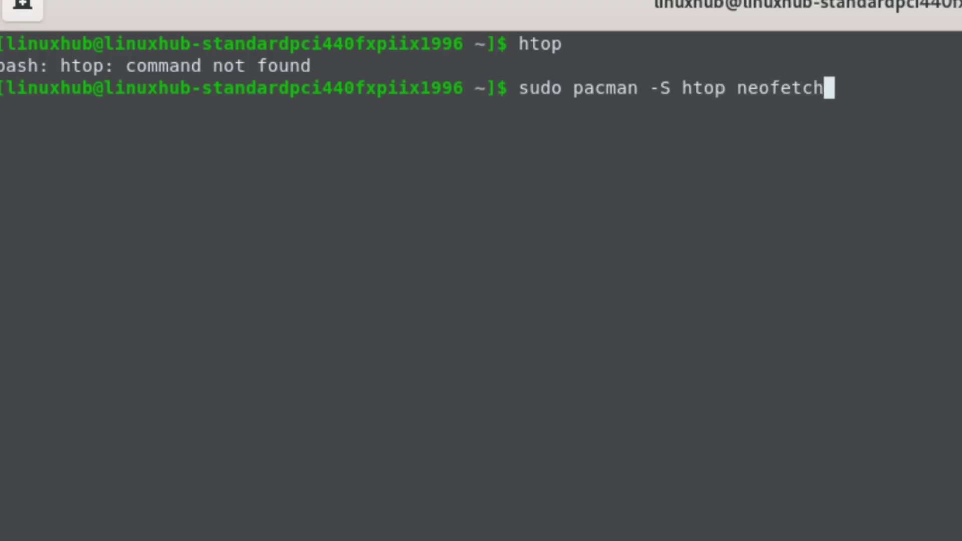
{"action": "key", "text": "Return"}
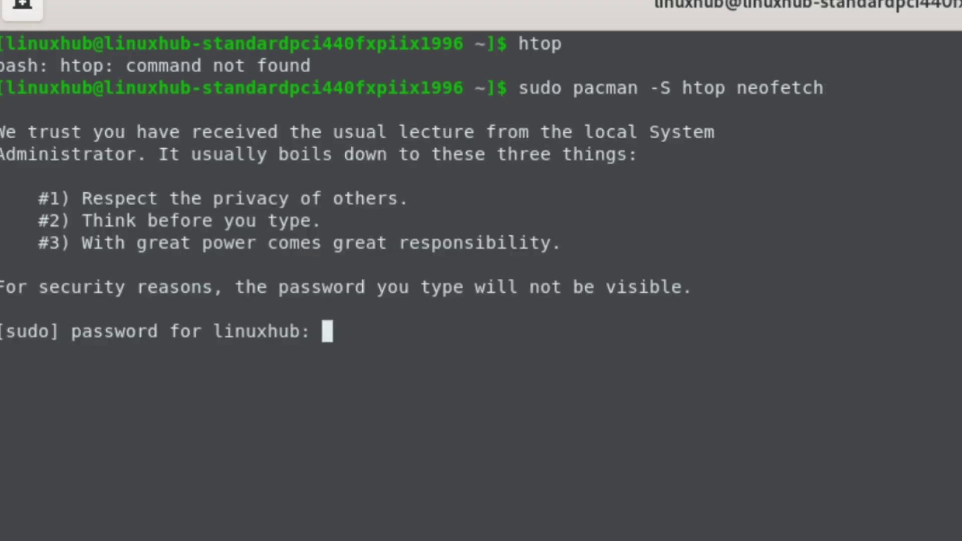
{"action": "key", "text": "Return"}
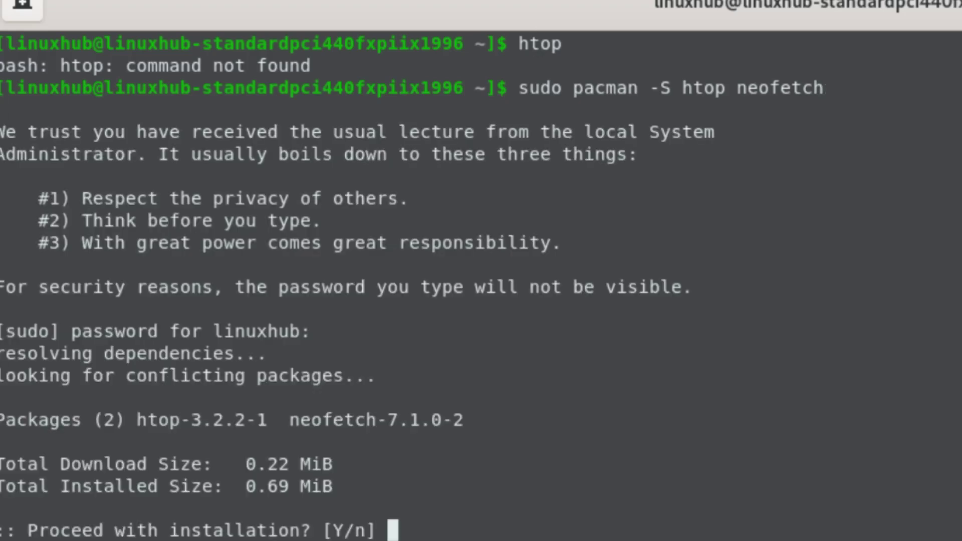
{"action": "type", "text": "y"}
{"action": "key", "text": "Return"}
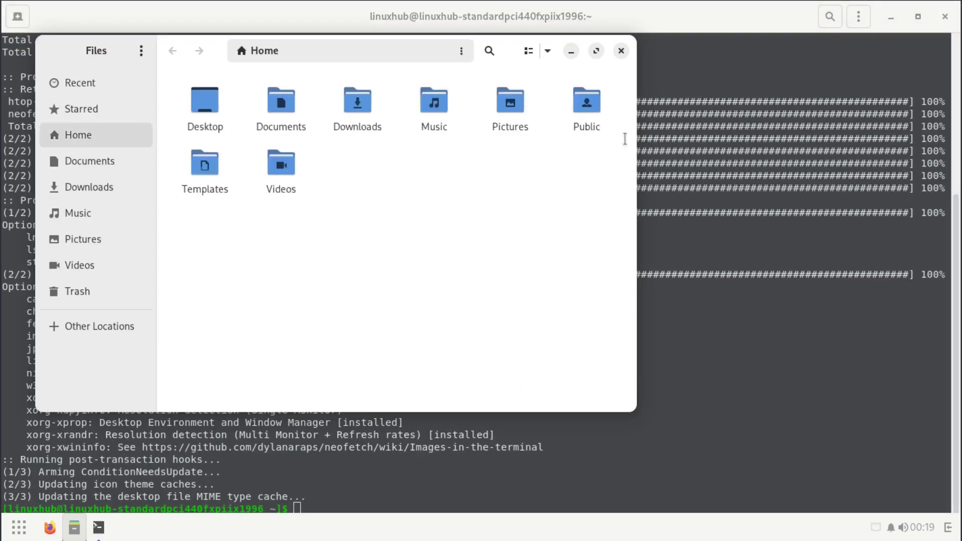
- Maximize the Files window and switch the Home folder to list view, then back to grid view
{"action": "double_click", "coordinate": [511, 49]}
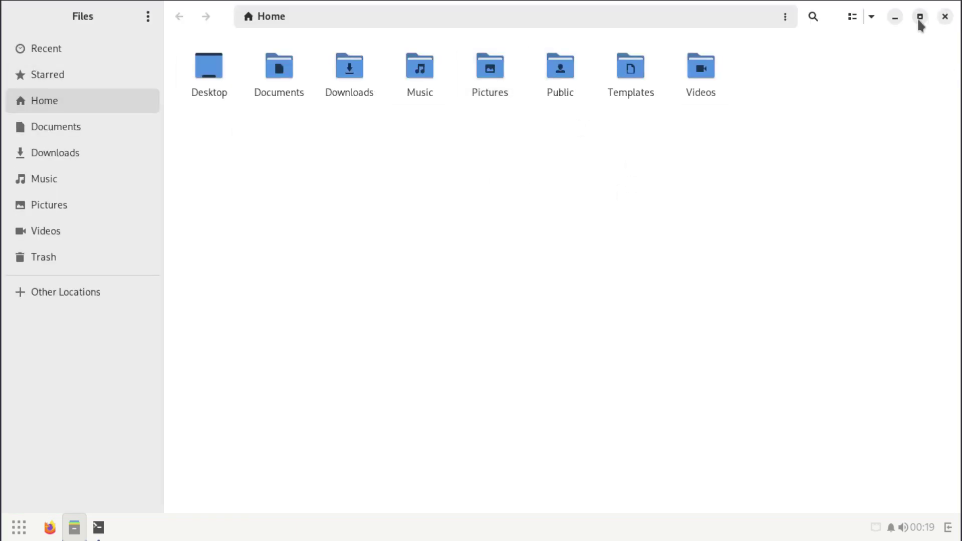
{"action": "left_click", "coordinate": [853, 19]}
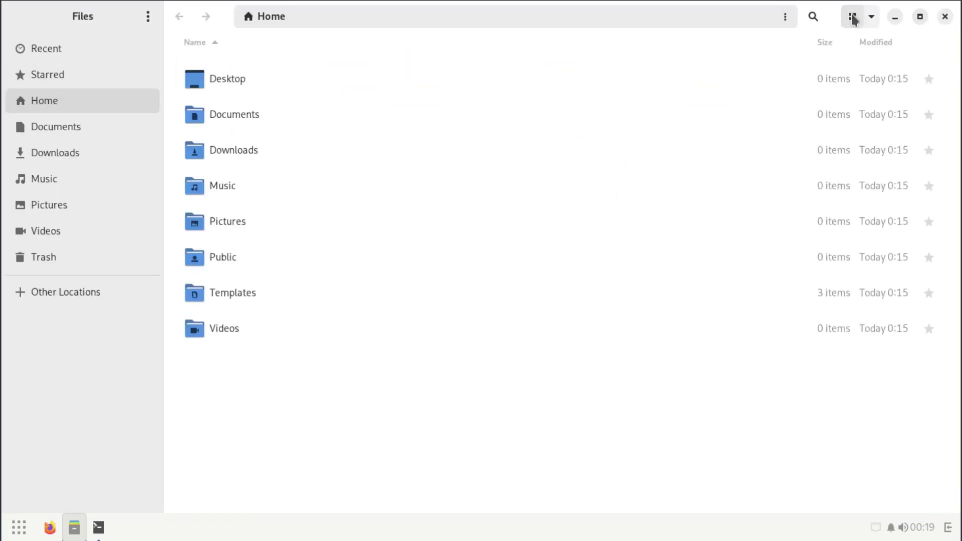
{"action": "left_click", "coordinate": [854, 19]}
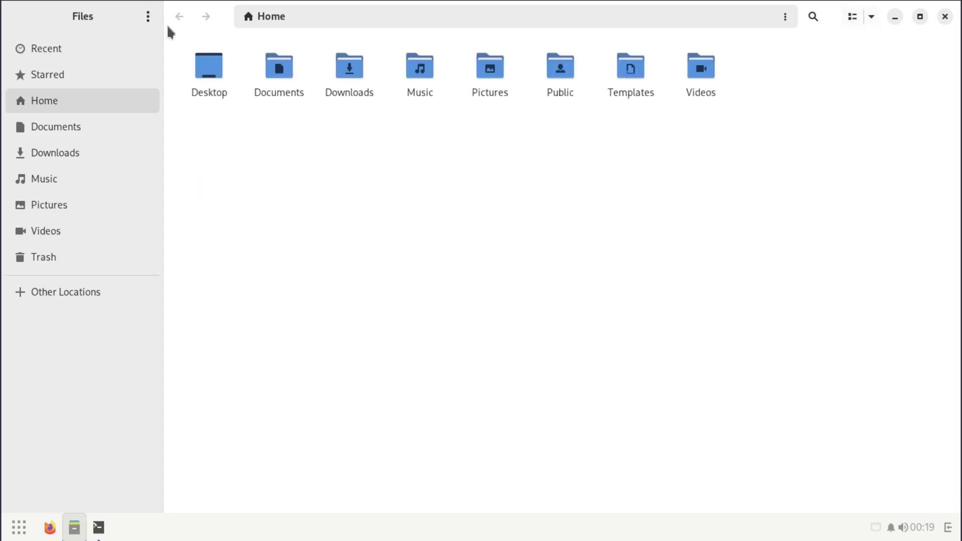
- Confirm Files is version 45.2.1 in About Files, then close the file manager
{"action": "left_click", "coordinate": [152, 21]}
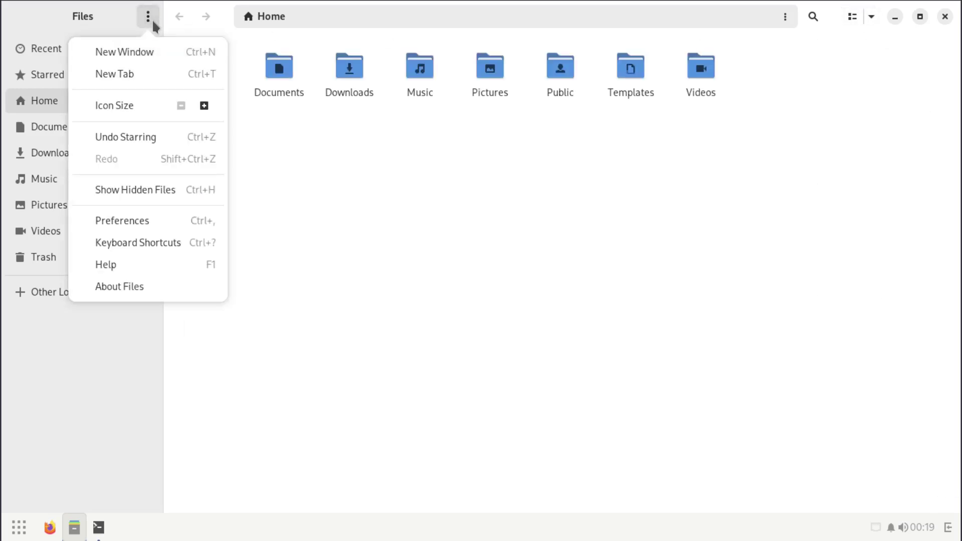
{"action": "left_click", "coordinate": [162, 289]}
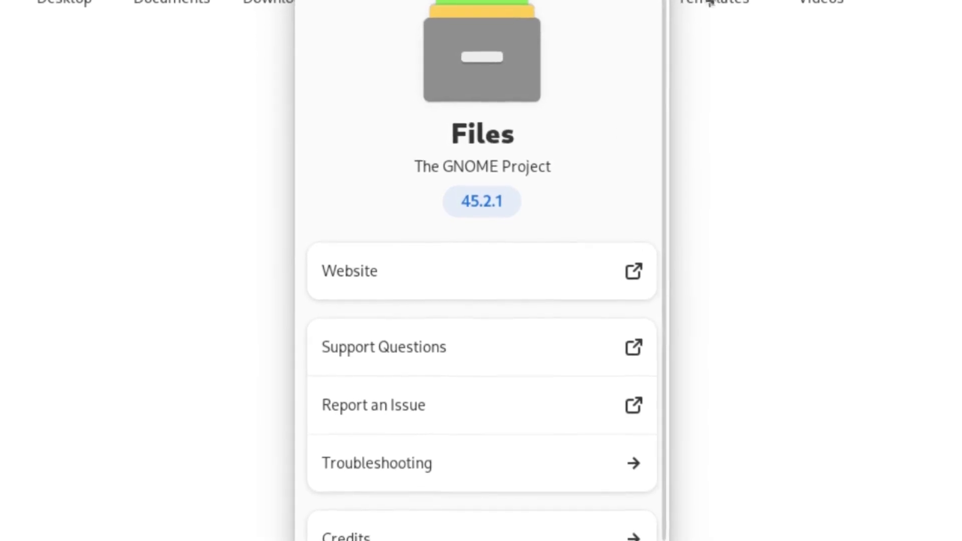
{"action": "left_click", "coordinate": [604, 19]}
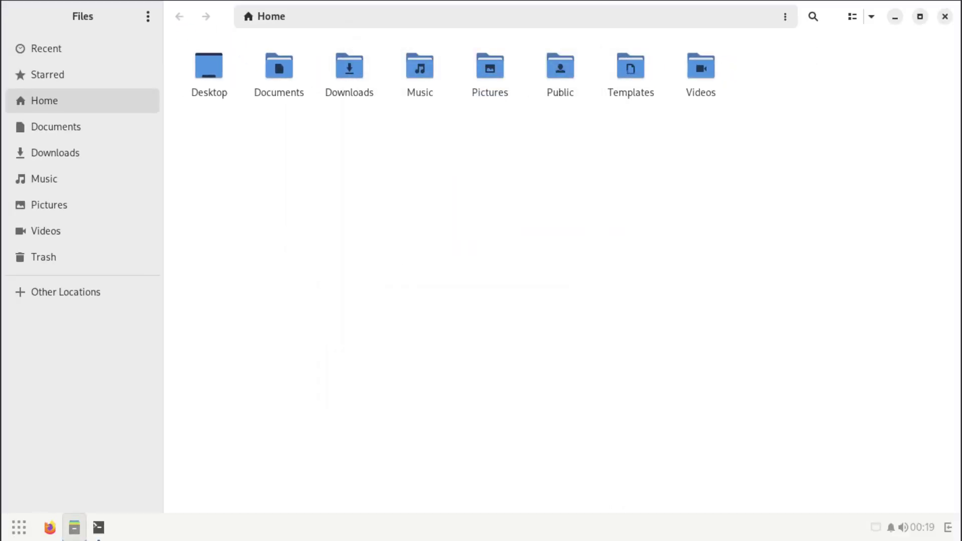
{"action": "left_click", "coordinate": [945, 18]}
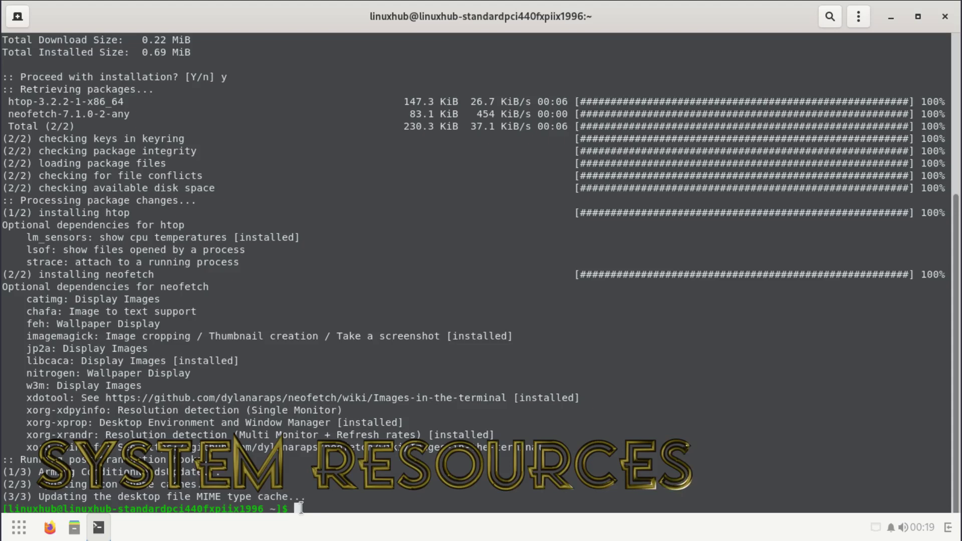
- Run htop, enlarge the terminal text, and scroll through the process list
{"action": "type", "text": "htop"}
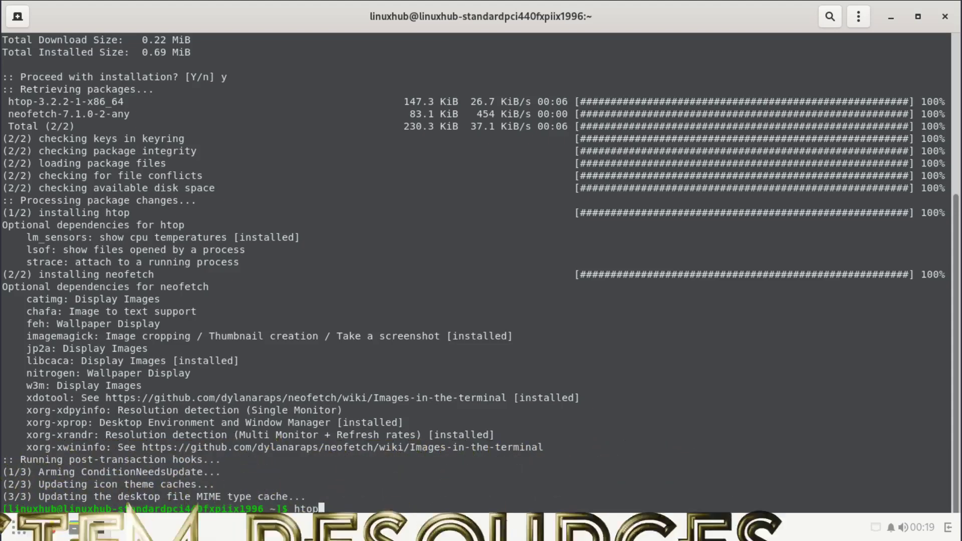
{"action": "key", "text": "Return"}
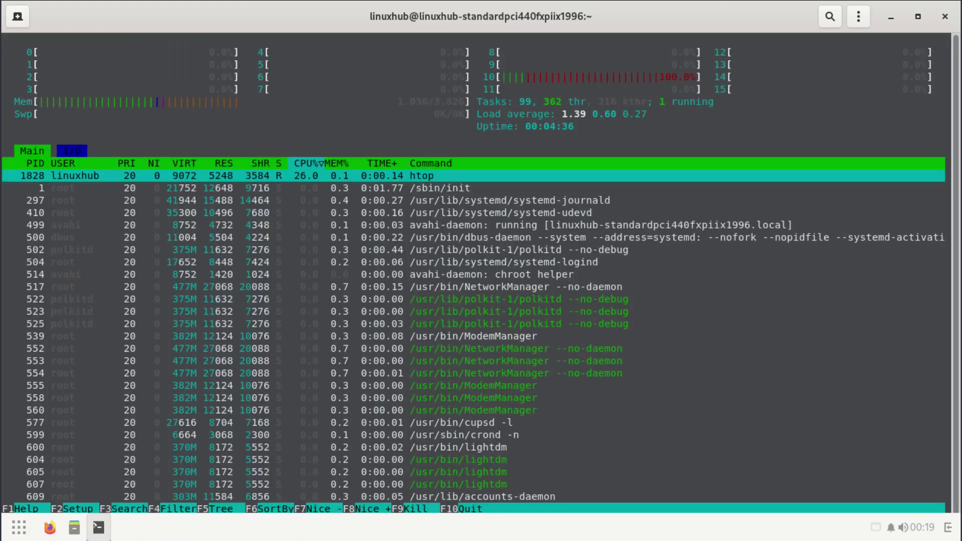
{"action": "key", "text": "ctrl+plus"}
{"action": "key", "text": "ctrl+plus"}
{"action": "key", "text": "ctrl+plus"}
{"action": "key", "text": "ctrl+plus"}
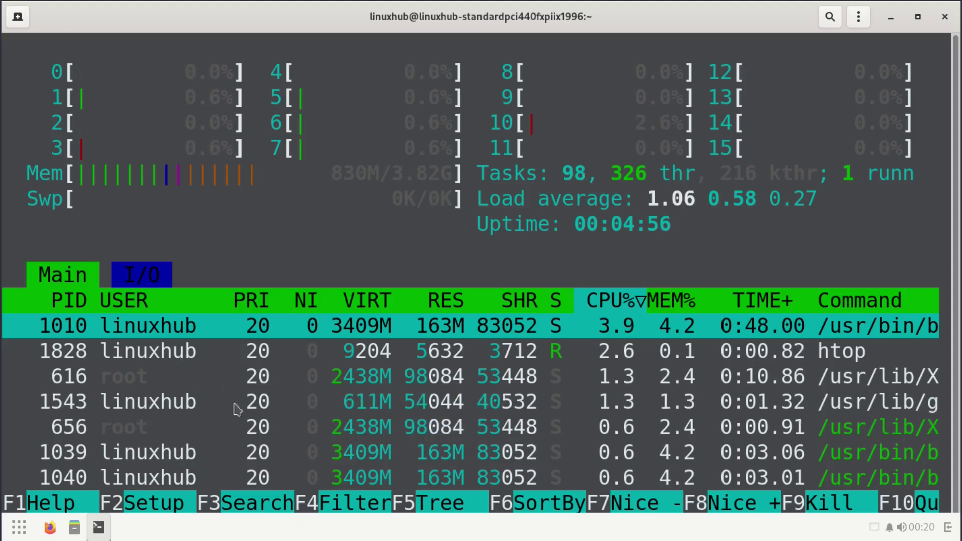
{"action": "scroll", "coordinate": [135, 394], "scroll_direction": "down", "scroll_amount": 10}
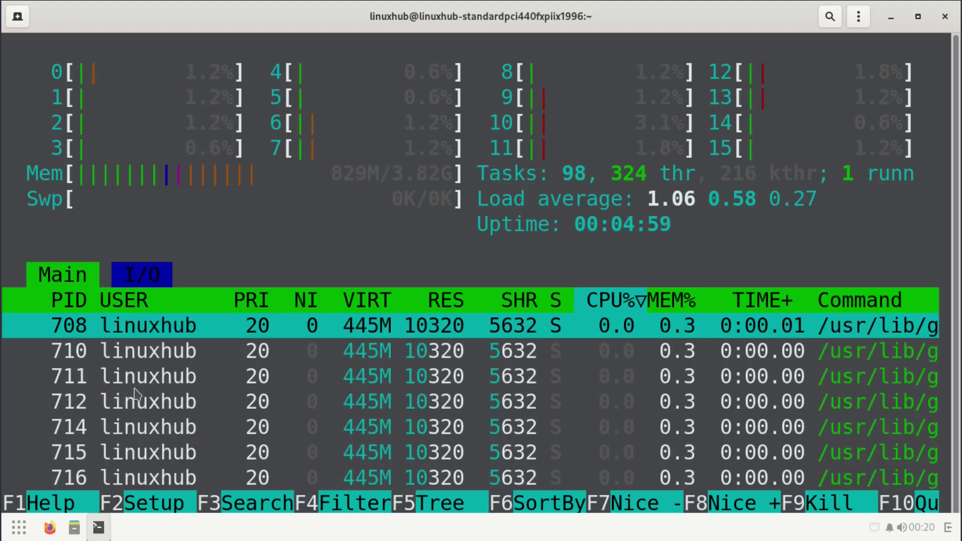
{"action": "scroll", "coordinate": [134, 394], "scroll_direction": "up", "scroll_amount": 10}
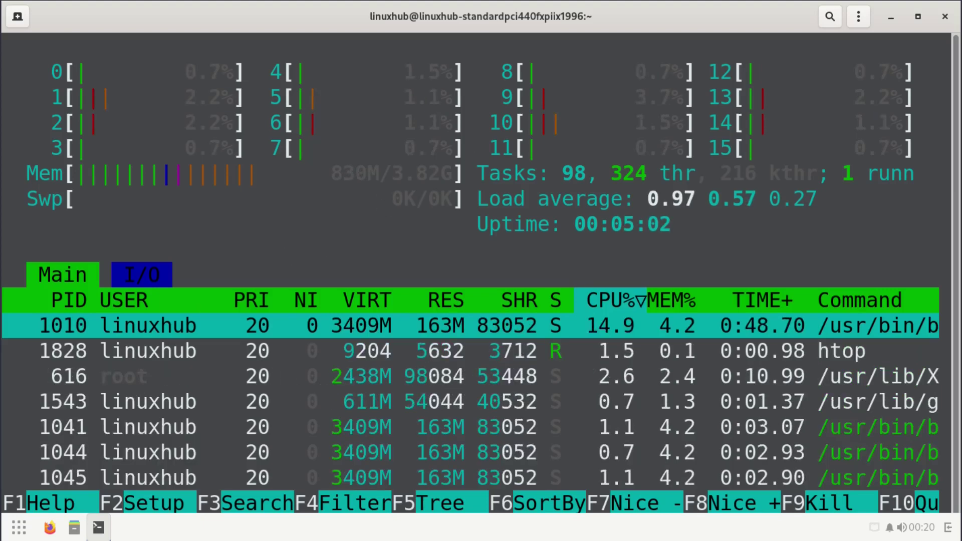
- Quit htop and run neofetch to print the system summary
{"action": "key", "text": "q"}
{"action": "type", "text": "n"}
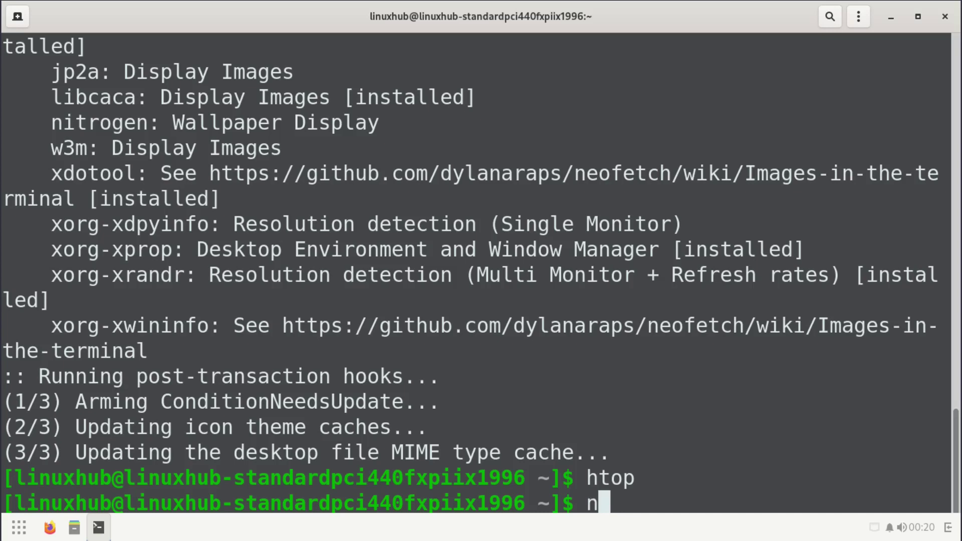
{"action": "type", "text": "eofetc"}
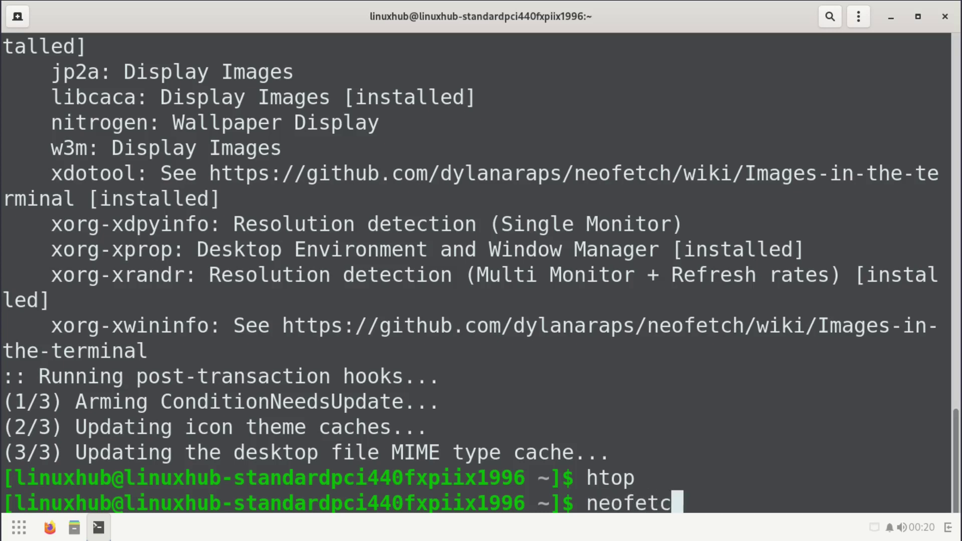
{"action": "type", "text": "h"}
{"action": "key", "text": "Return"}
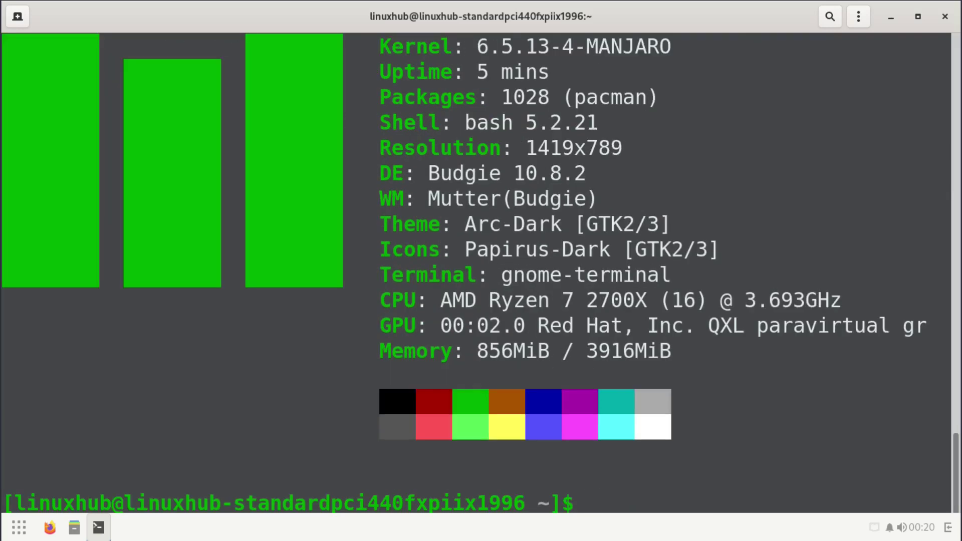
{"action": "scroll", "coordinate": [530, 289], "scroll_direction": "up", "scroll_amount": 2}
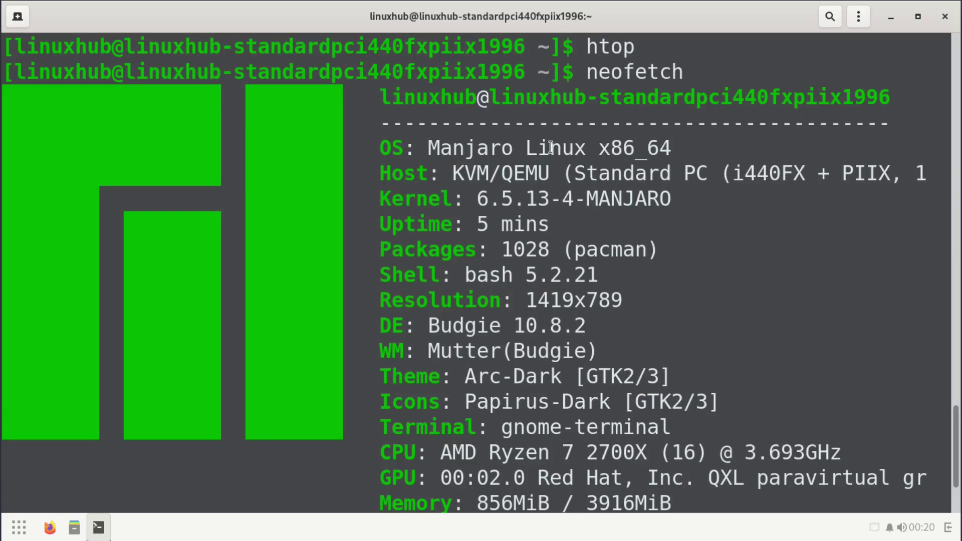
- Highlight the OS, Kernel and DE: Budgie 10.8.2 lines, then scroll to the colour blocks
{"action": "triple_click", "coordinate": [550, 147]}
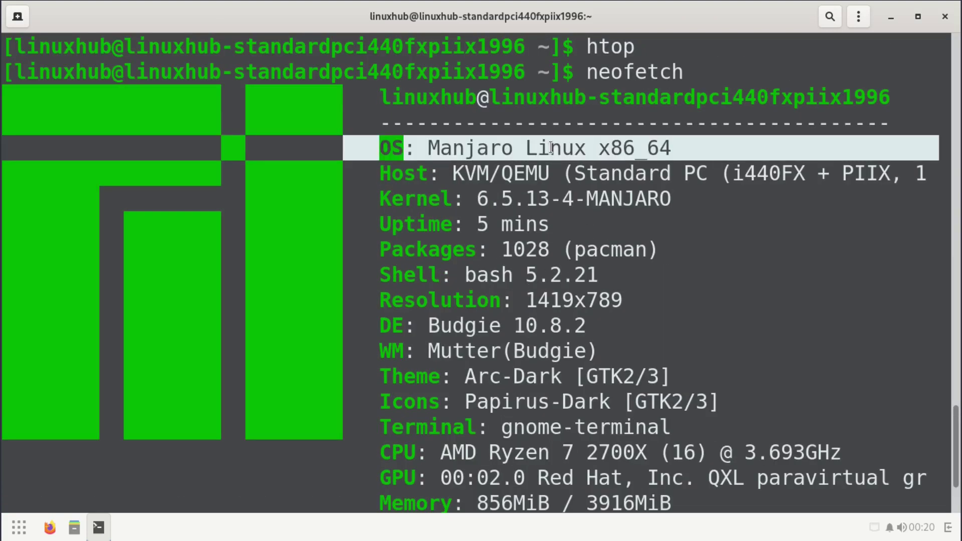
{"action": "triple_click", "coordinate": [503, 198]}
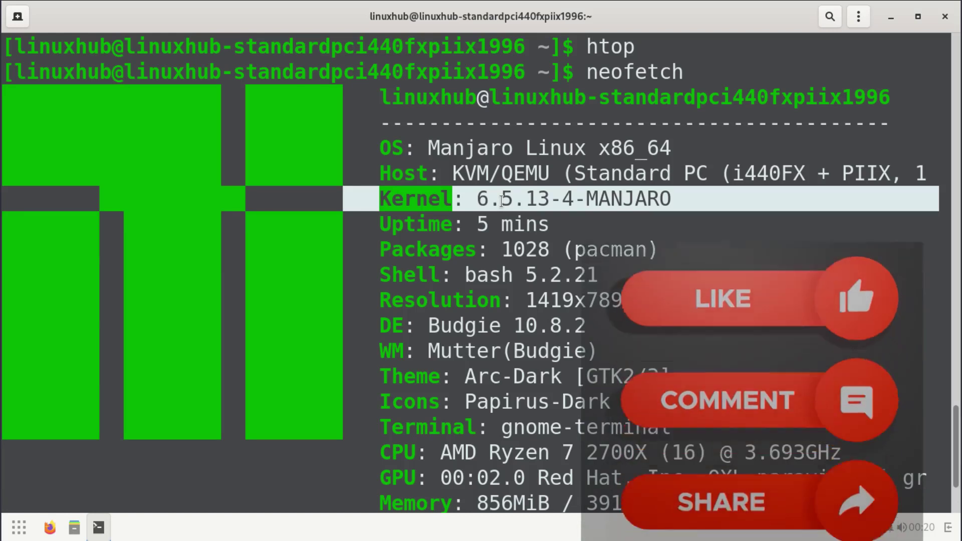
{"action": "triple_click", "coordinate": [460, 324]}
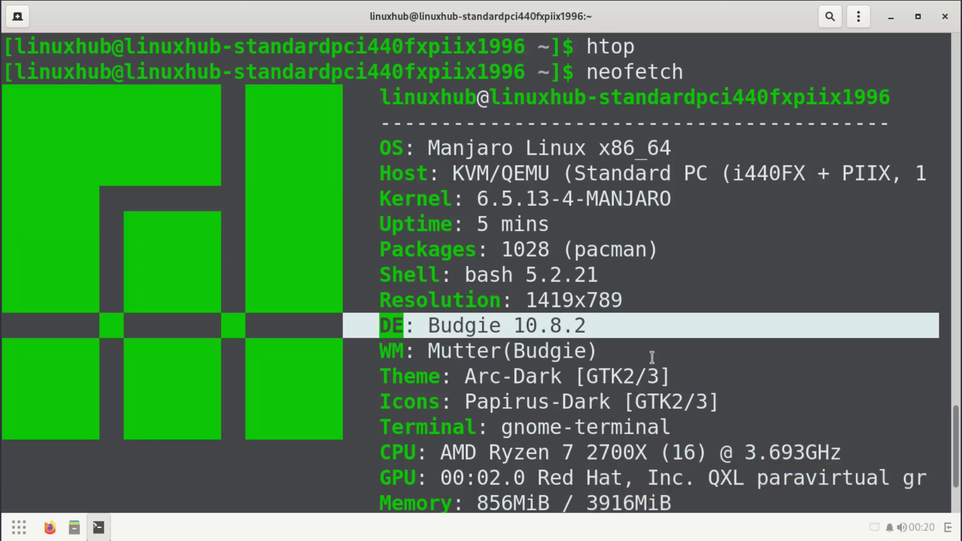
{"action": "scroll", "coordinate": [651, 357], "scroll_direction": "down", "scroll_amount": 3}
{"action": "scroll", "coordinate": [667, 365], "scroll_direction": "up", "scroll_amount": 1}
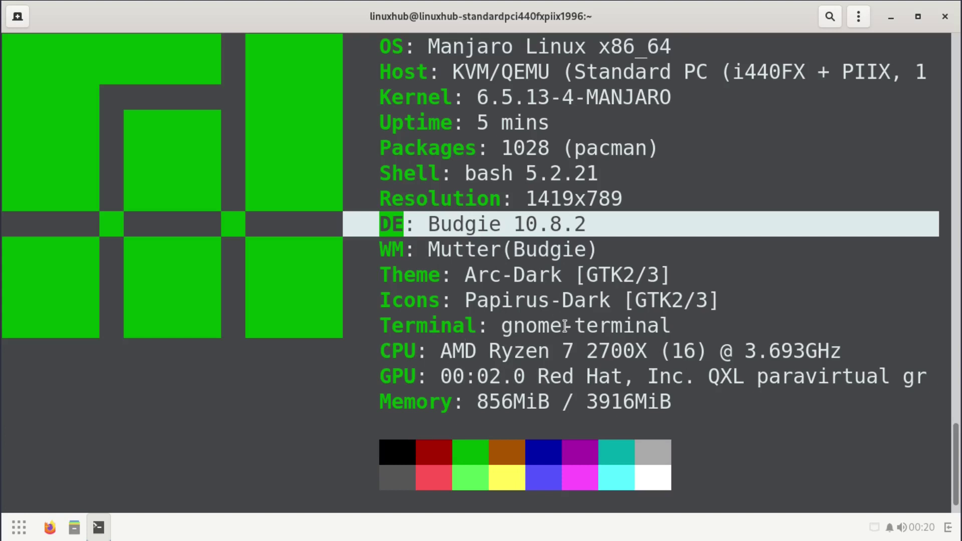
- Close the terminal, confirm Firefox version 120.0.1 via Help > About Firefox, then close Firefox
{"action": "left_click", "coordinate": [945, 17]}
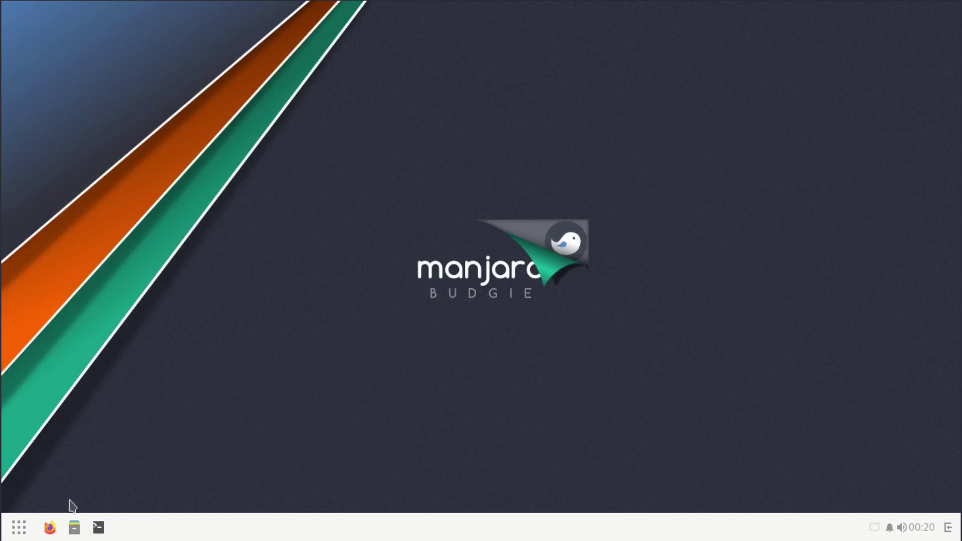
{"action": "left_click", "coordinate": [50, 528]}
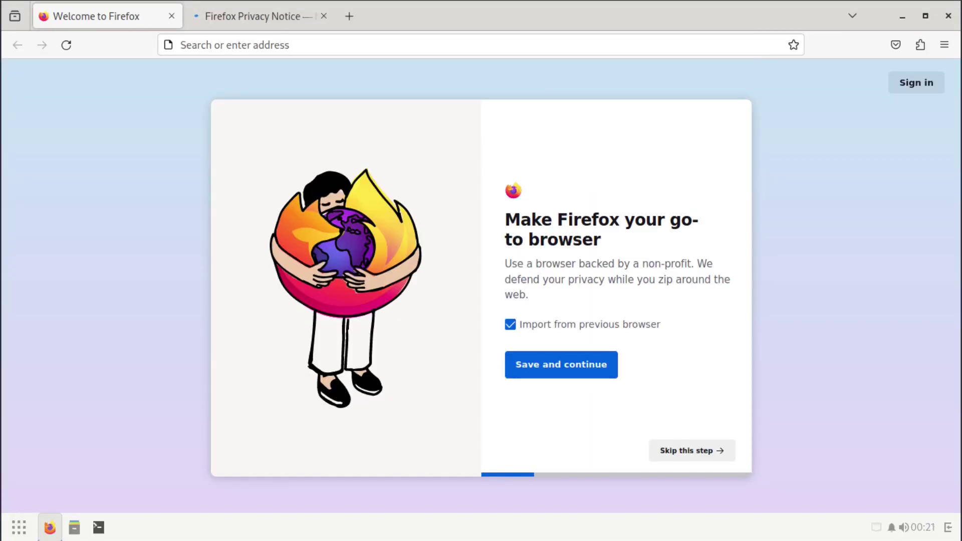
{"action": "left_click", "coordinate": [944, 45]}
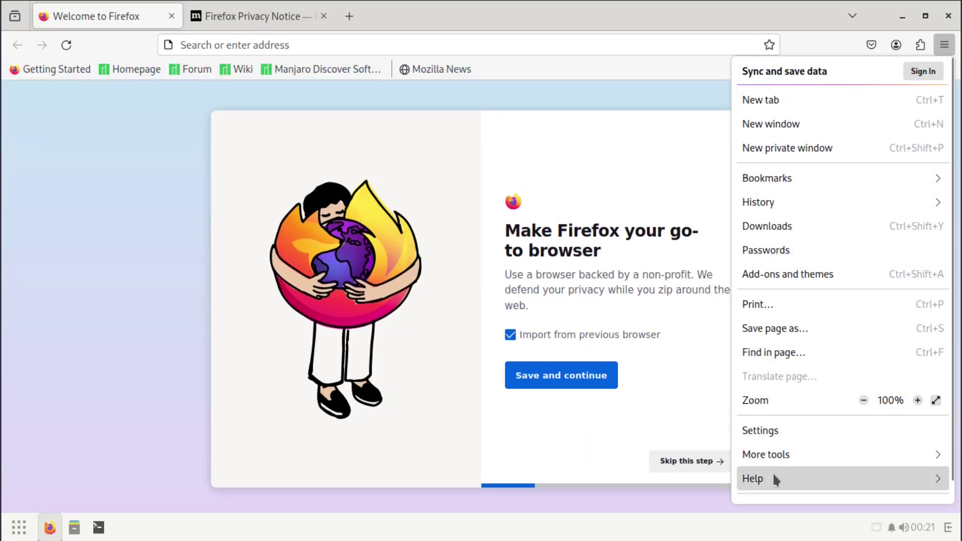
{"action": "left_click", "coordinate": [773, 474]}
{"action": "left_click", "coordinate": [791, 250]}
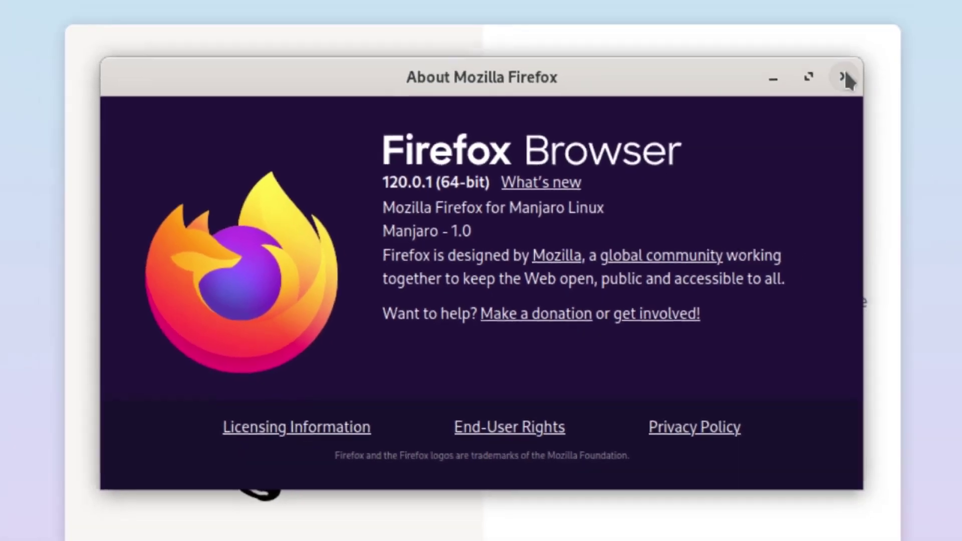
{"action": "left_click", "coordinate": [844, 76]}
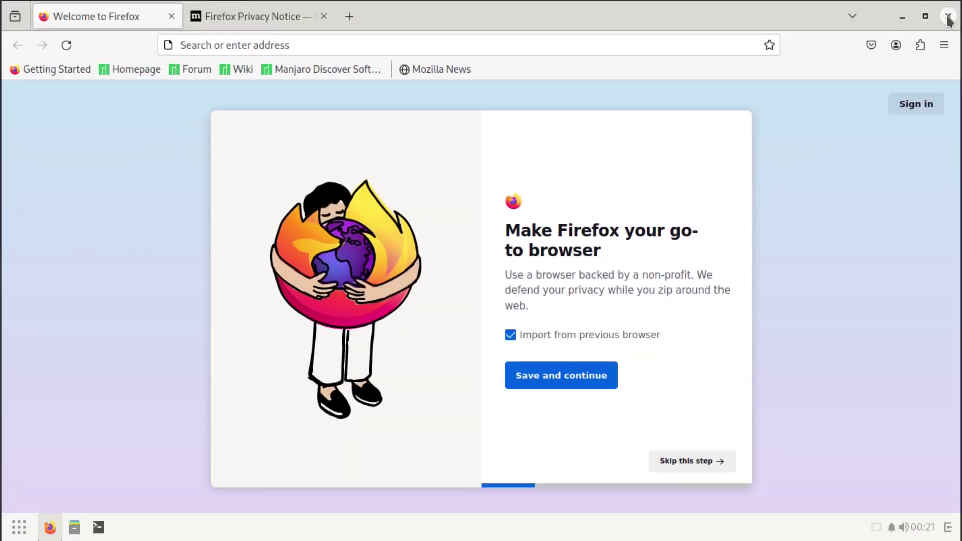
{"action": "left_click", "coordinate": [949, 17]}
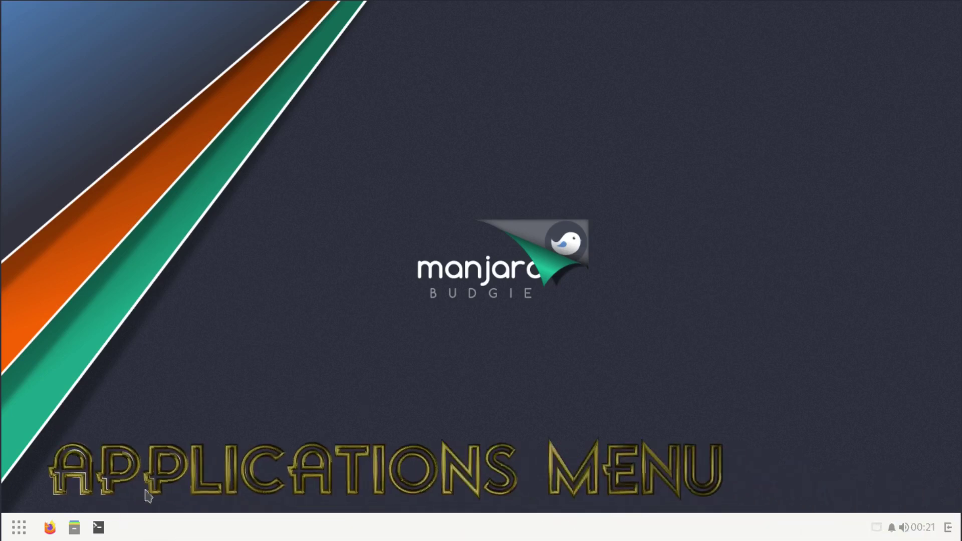
- Browse the Accessories, Graphics, Internet, Office, Programming, Sound & Video and System Tools categories
{"action": "left_click", "coordinate": [20, 528]}
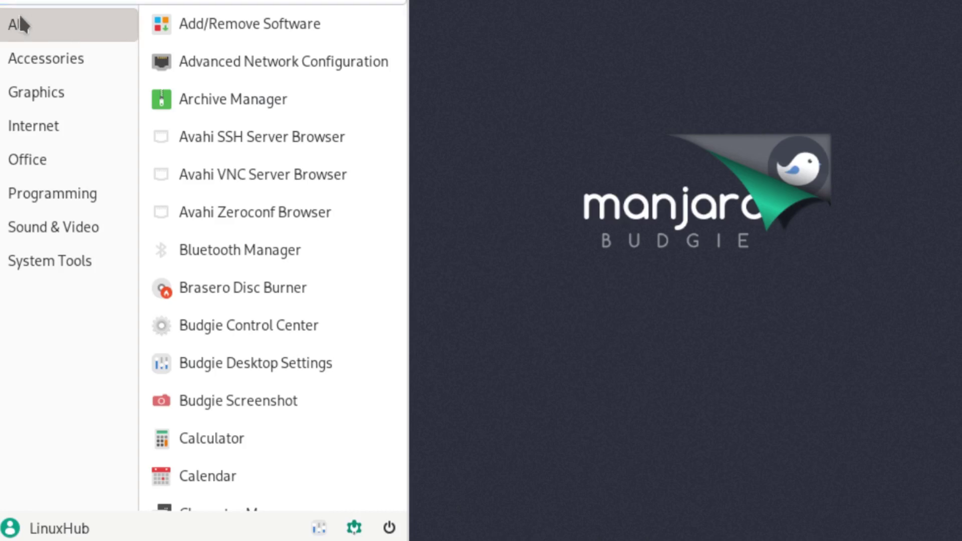
{"action": "left_click", "coordinate": [43, 53]}
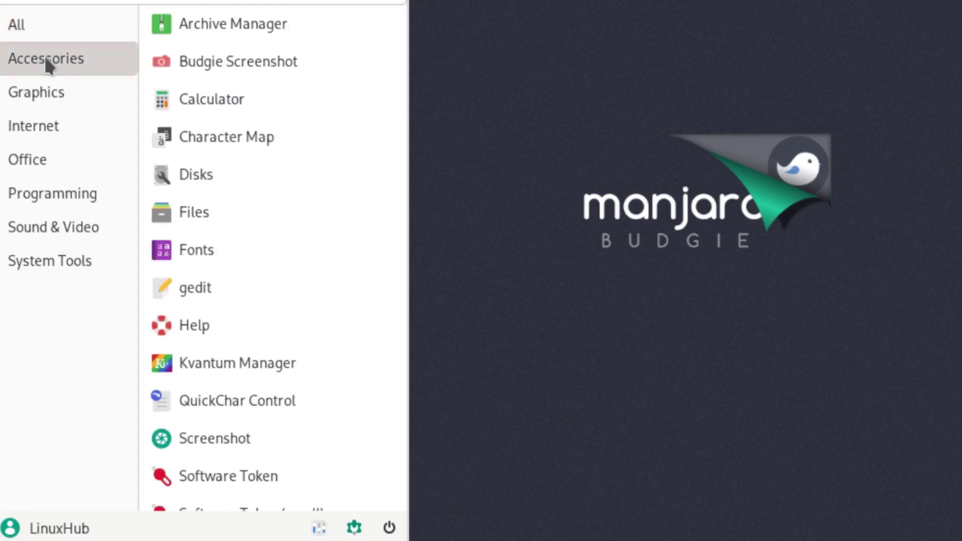
{"action": "left_click", "coordinate": [27, 89]}
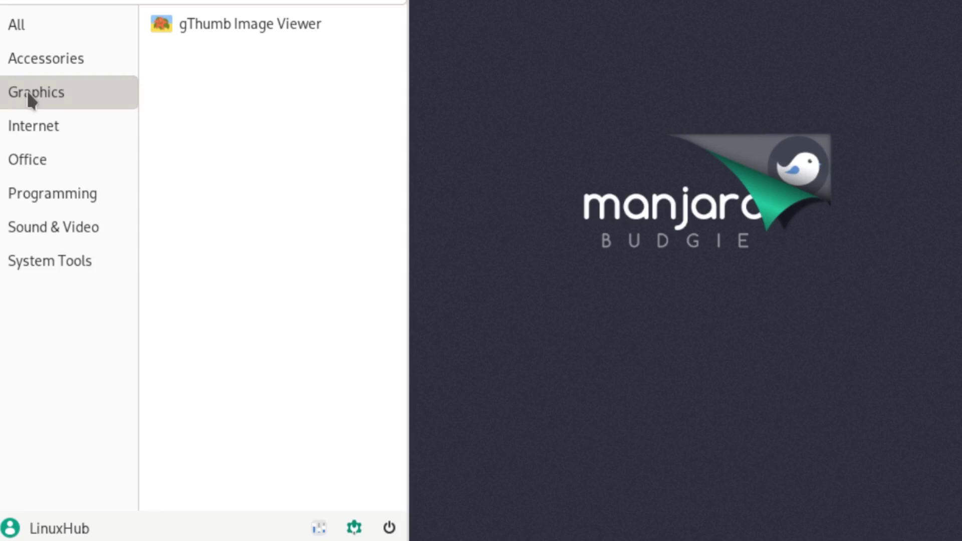
{"action": "left_click", "coordinate": [22, 132]}
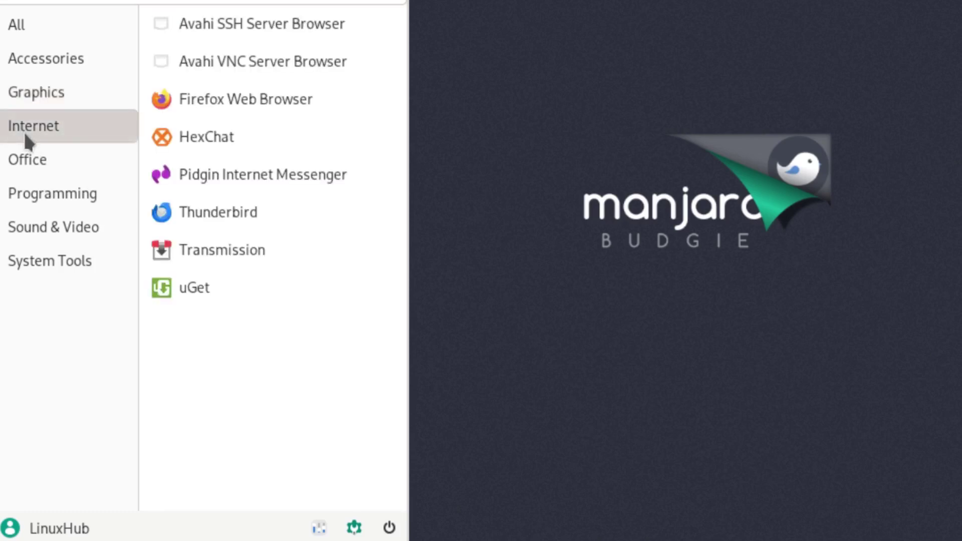
{"action": "left_click", "coordinate": [39, 158]}
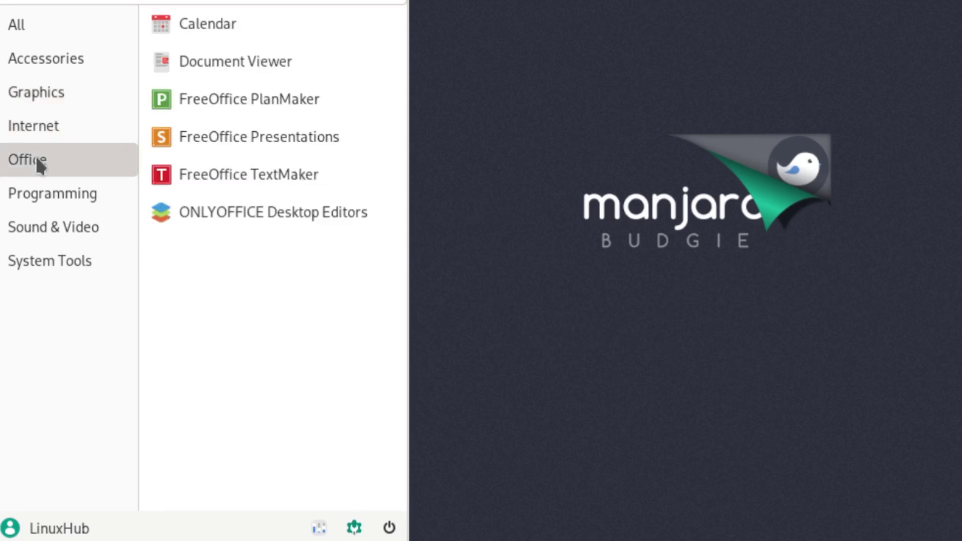
{"action": "left_click", "coordinate": [55, 189]}
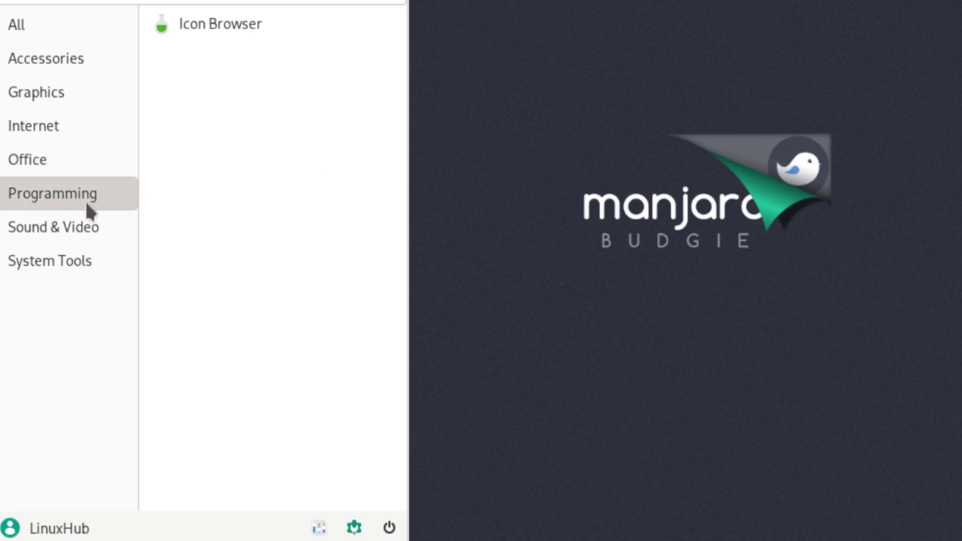
{"action": "left_click", "coordinate": [58, 226]}
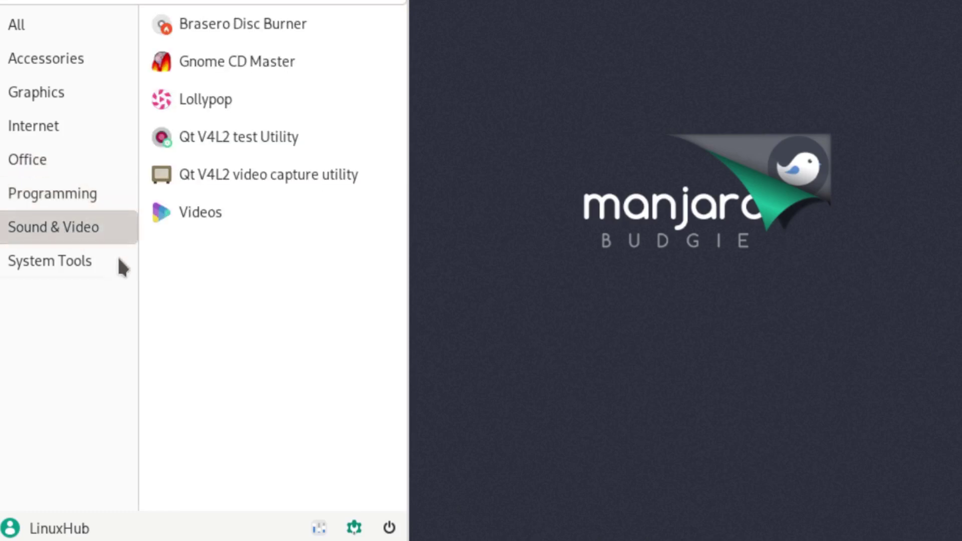
{"action": "left_click", "coordinate": [44, 262]}
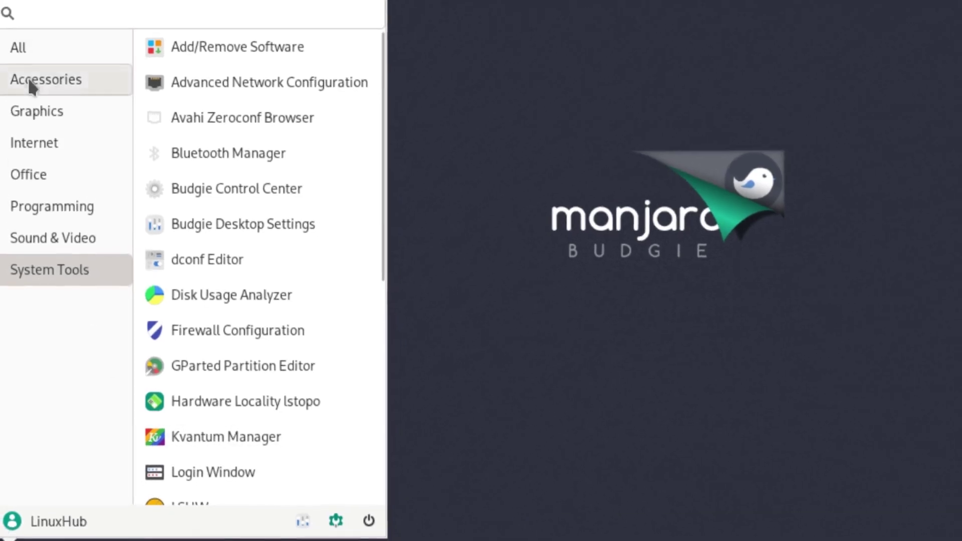
- Return to Accessories, scroll down, and launch Window Shuffler Control
{"action": "left_click", "coordinate": [29, 83]}
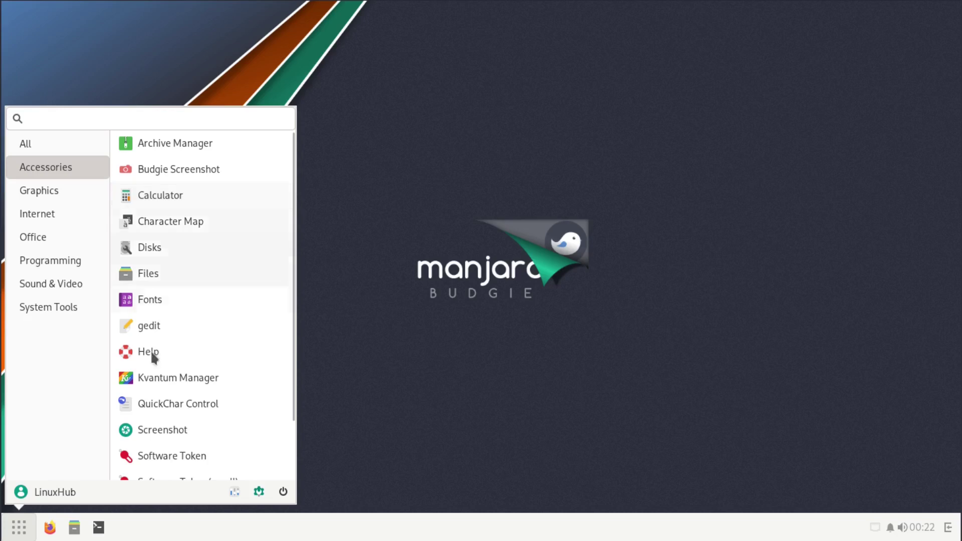
{"action": "scroll", "coordinate": [196, 386], "scroll_direction": "down", "scroll_amount": 3}
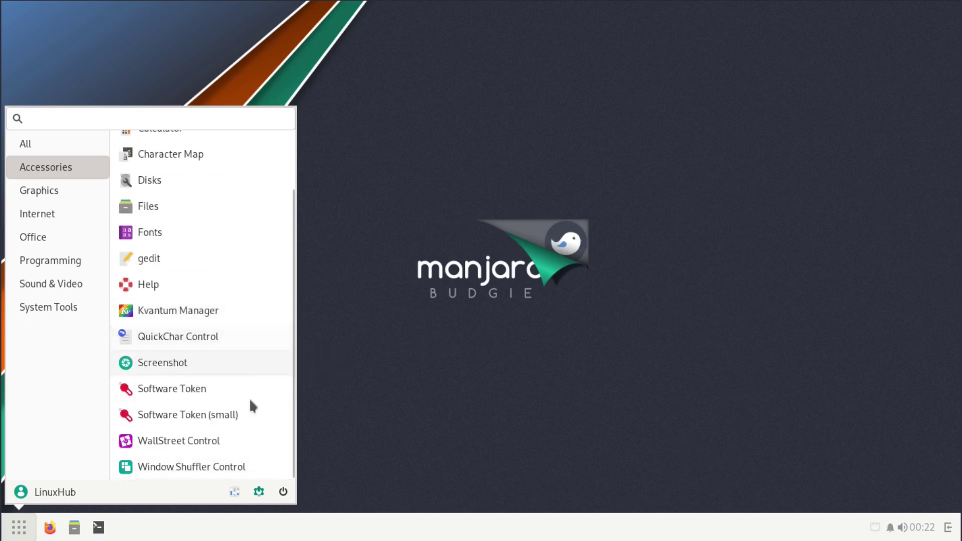
{"action": "left_click", "coordinate": [190, 467]}
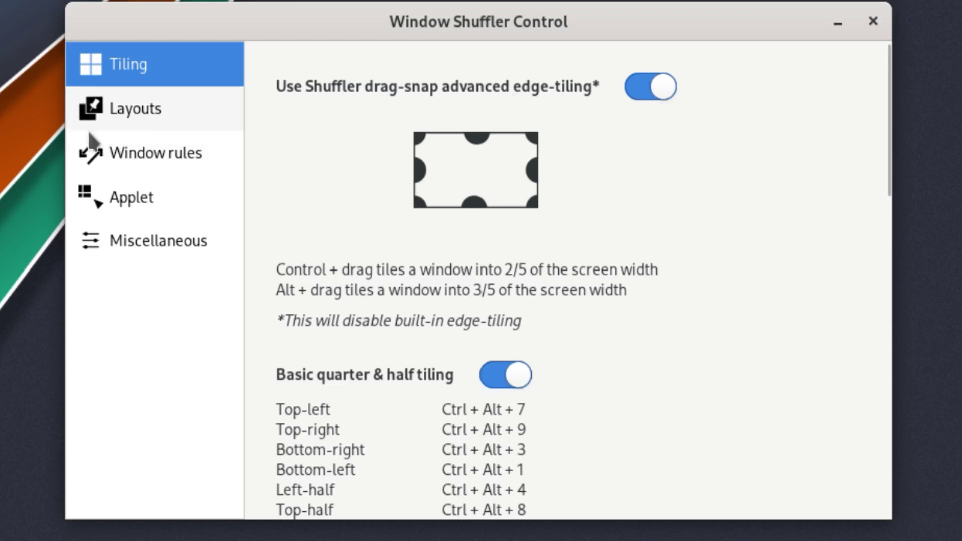
- View the Layouts, Window rules, Applet and Miscellaneous pages of Window Shuffler Control, then close it
{"action": "left_click", "coordinate": [126, 115]}
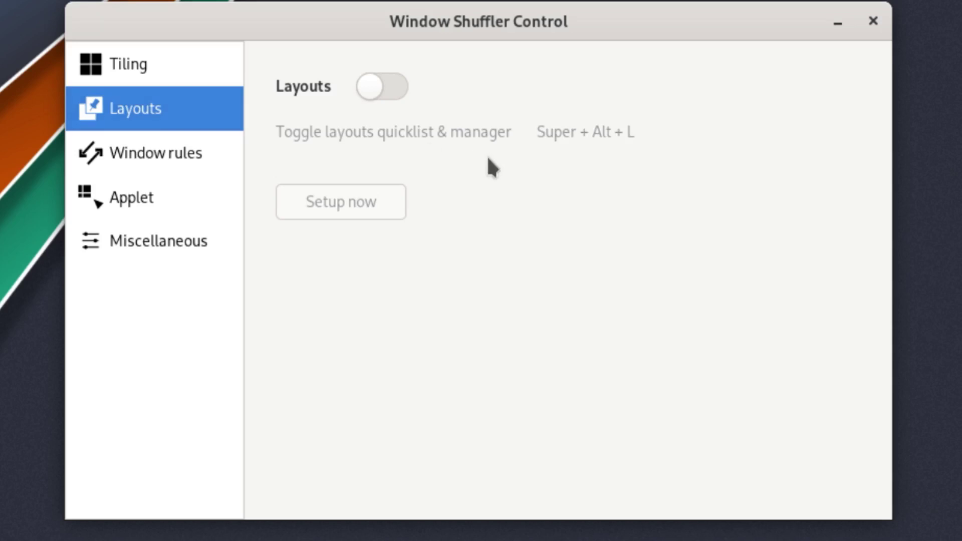
{"action": "left_click", "coordinate": [172, 160]}
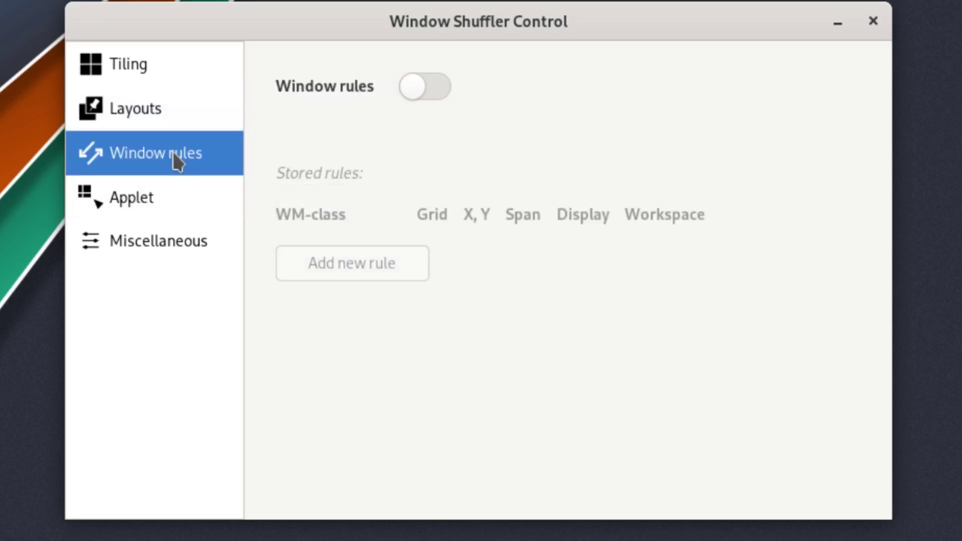
{"action": "left_click", "coordinate": [184, 202]}
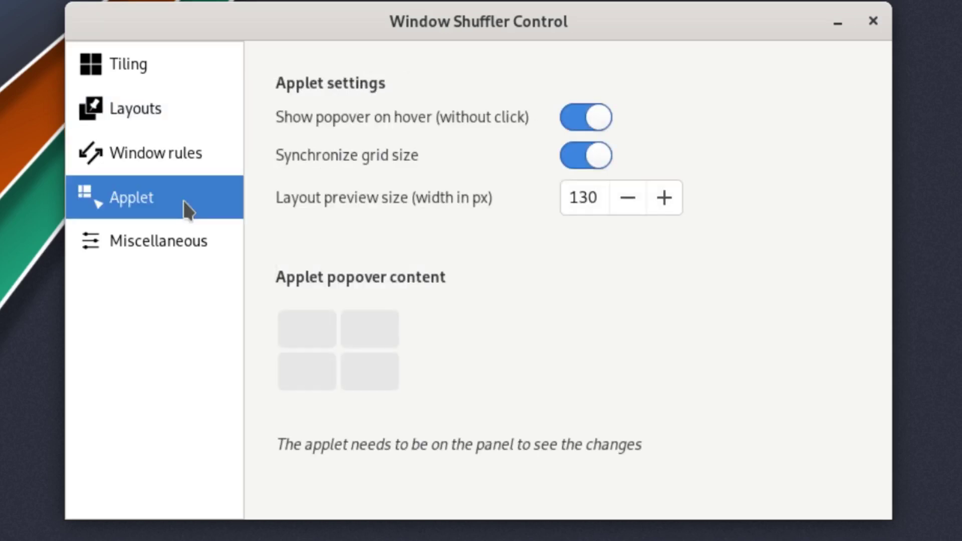
{"action": "left_click", "coordinate": [165, 241]}
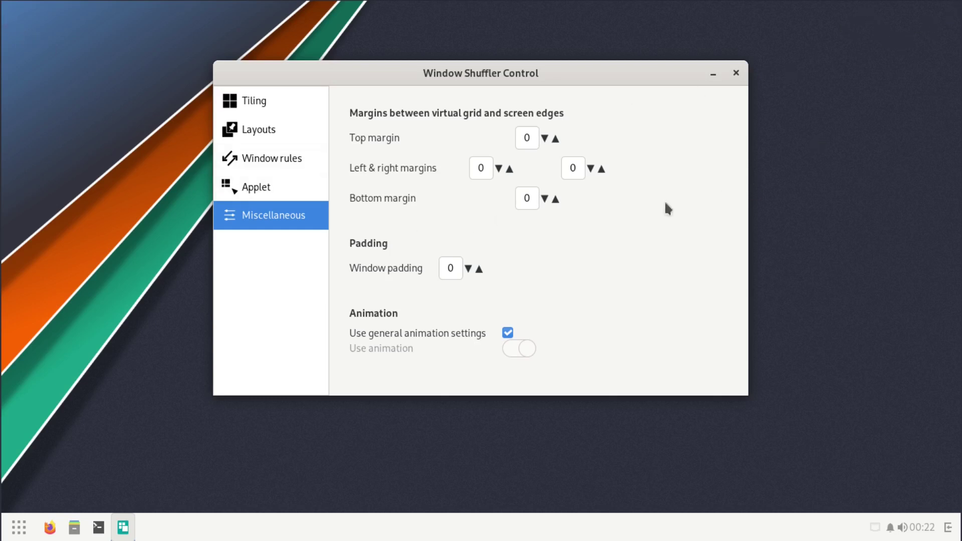
{"action": "left_click", "coordinate": [736, 73]}
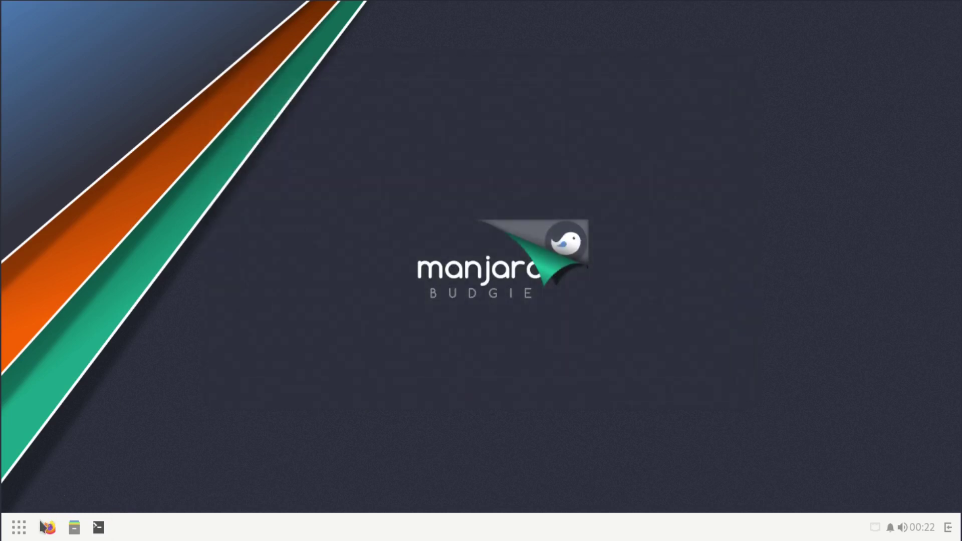
- Launch gThumb Image Viewer from the Graphics applications
{"action": "left_click", "coordinate": [20, 528]}
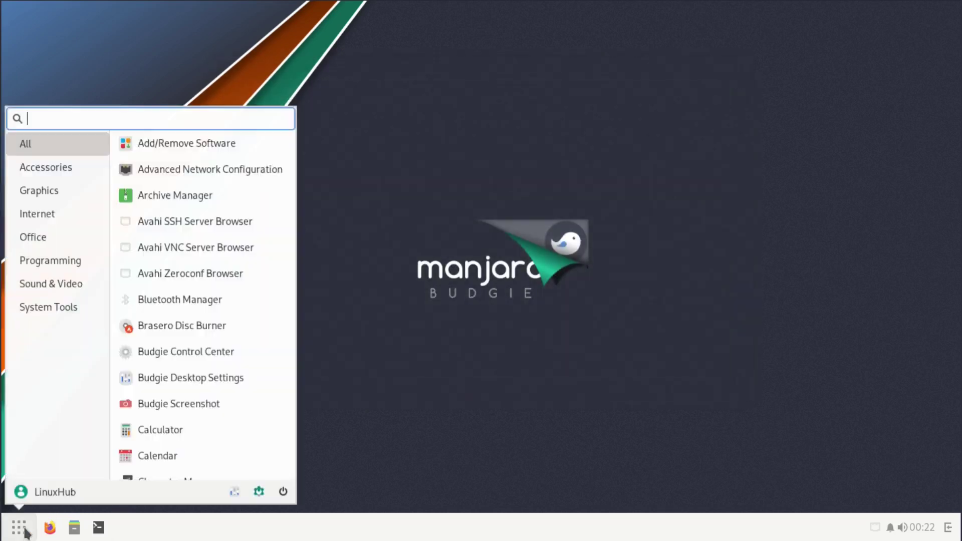
{"action": "left_click", "coordinate": [34, 192]}
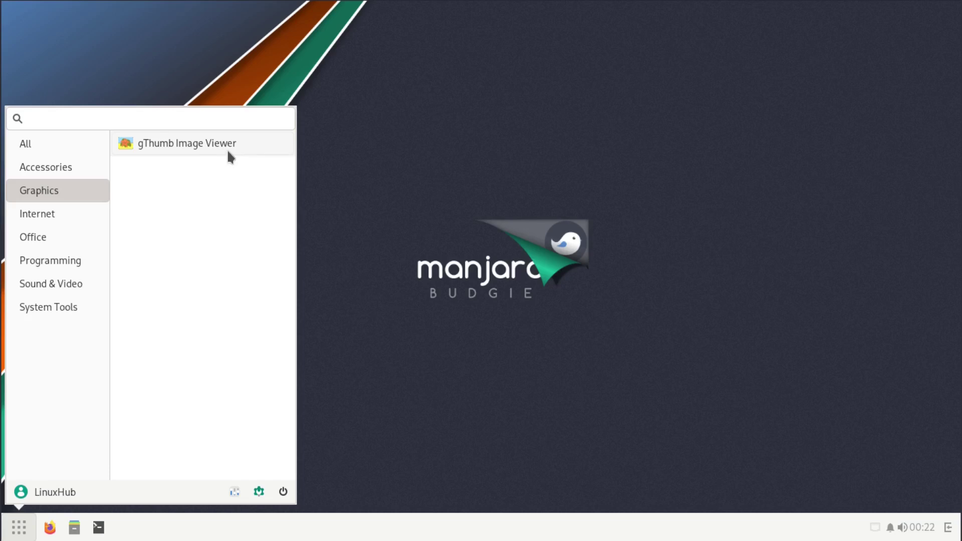
{"action": "left_click", "coordinate": [160, 143]}
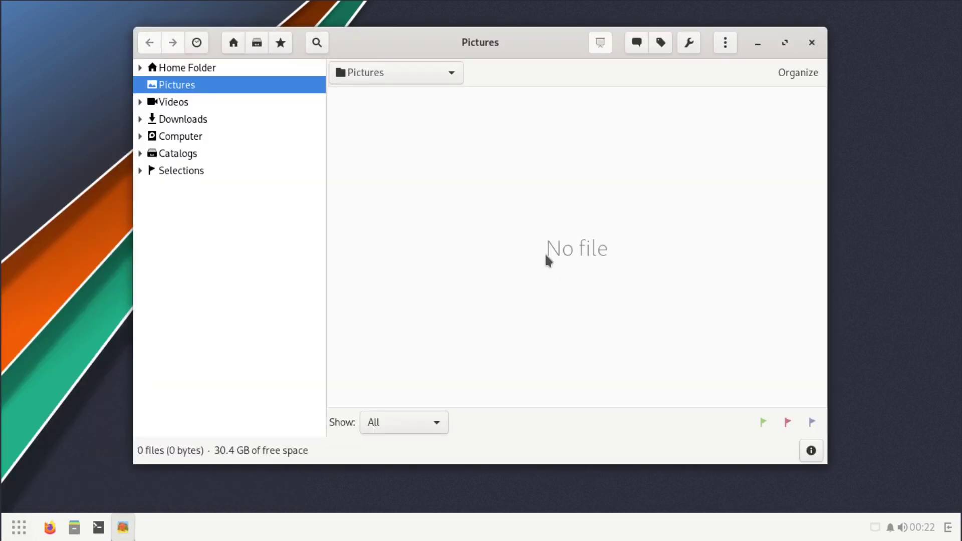
- Confirm gThumb is version 3.12.4 in About gThumb, then quit gThumb
{"action": "left_click", "coordinate": [727, 44]}
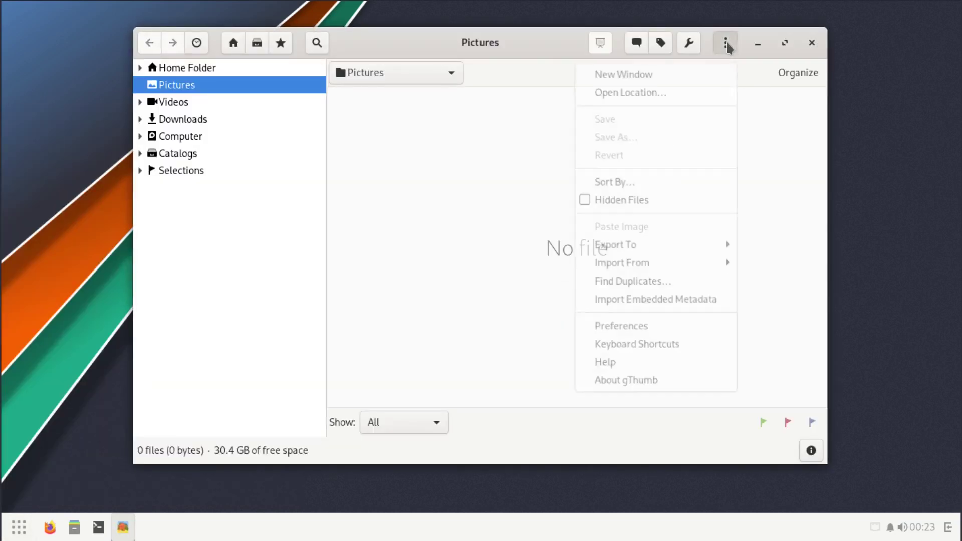
{"action": "left_click", "coordinate": [646, 383]}
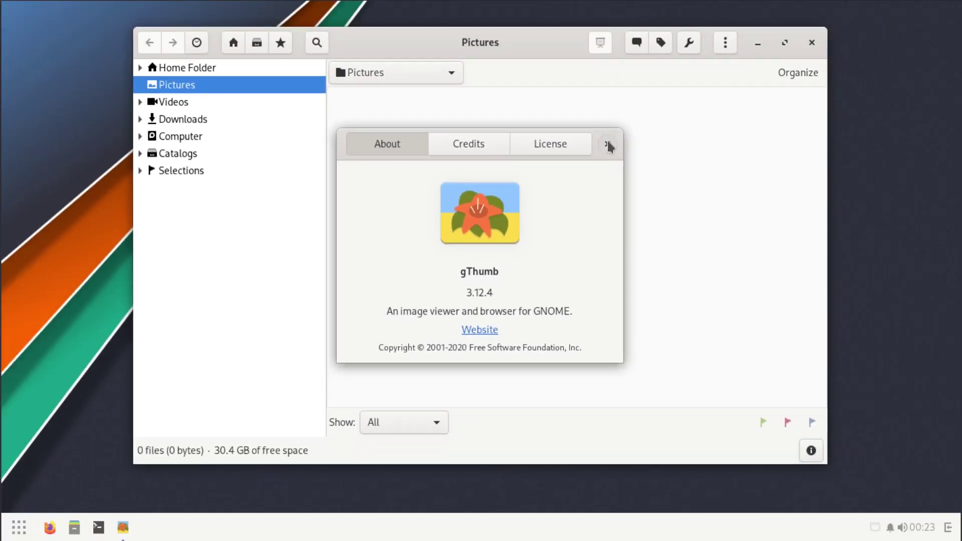
{"action": "left_click", "coordinate": [608, 145]}
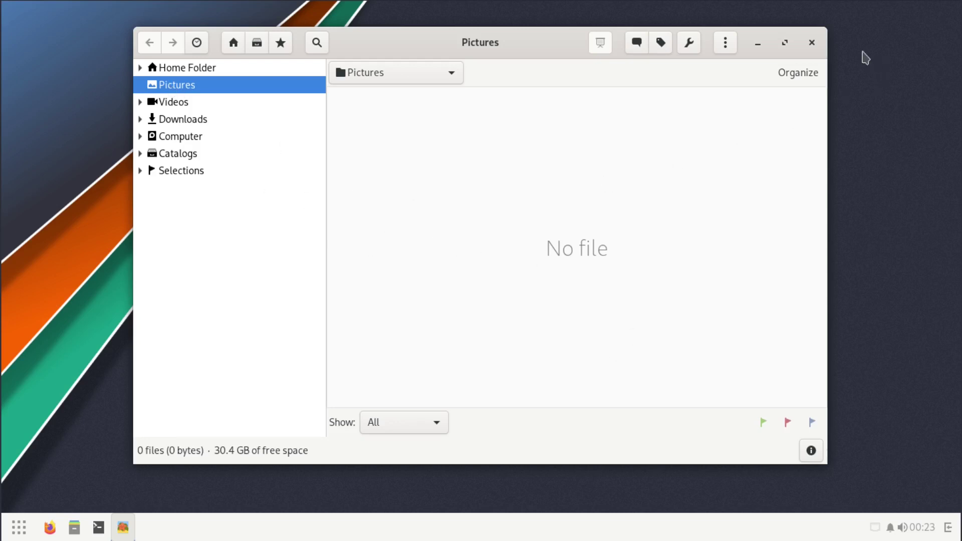
{"action": "left_click", "coordinate": [811, 42]}
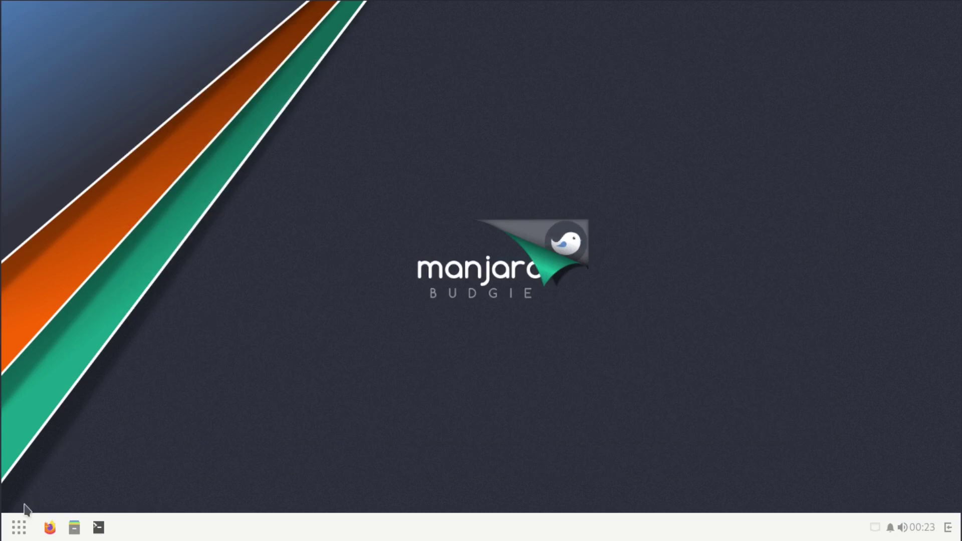
- Launch FreeOffice PlanMaker from the Office applications and accept the default ribbon interface design
{"action": "left_click", "coordinate": [20, 530]}
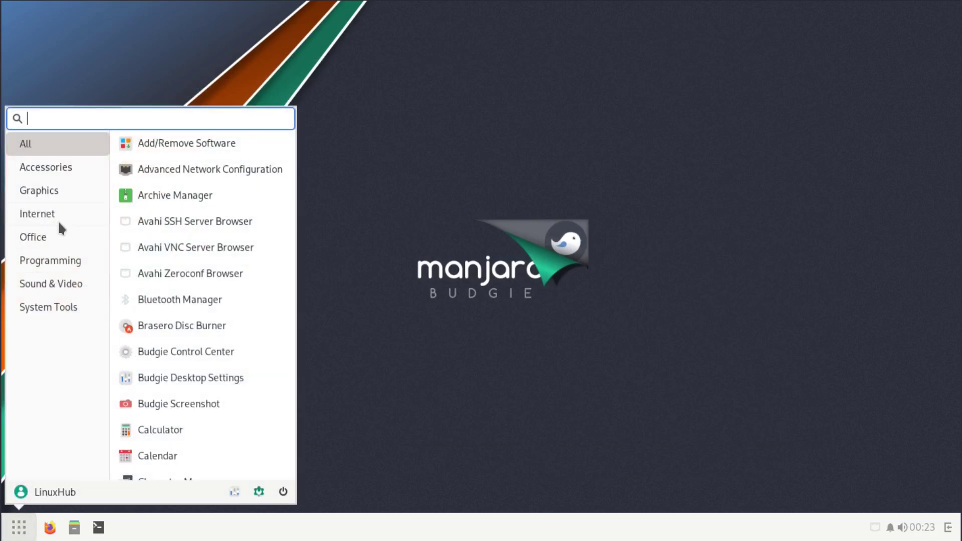
{"action": "left_click", "coordinate": [45, 211]}
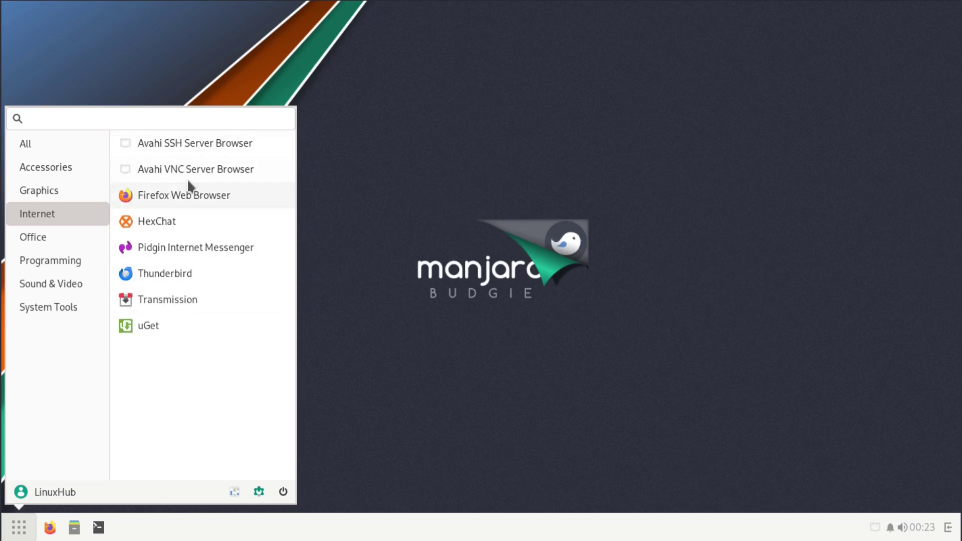
{"action": "left_click", "coordinate": [35, 237]}
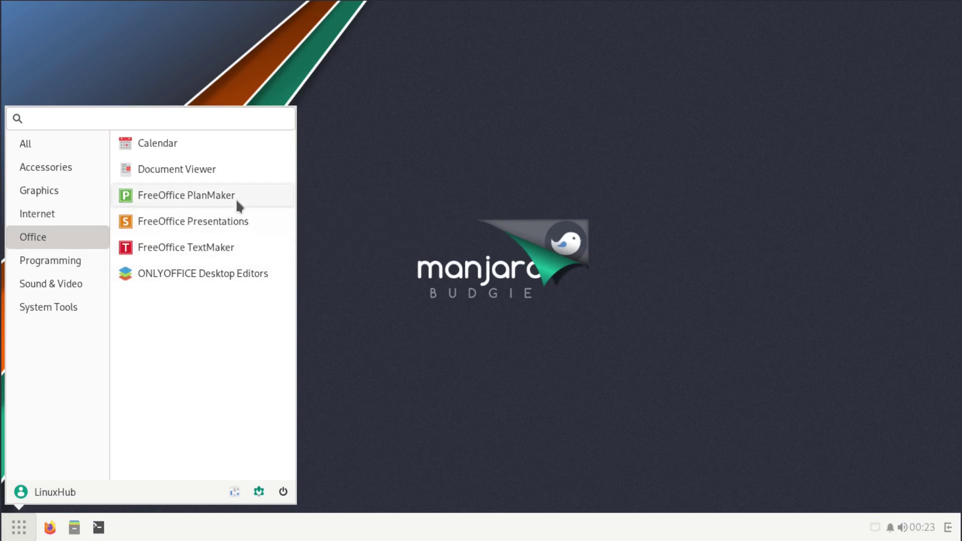
{"action": "left_click", "coordinate": [187, 195]}
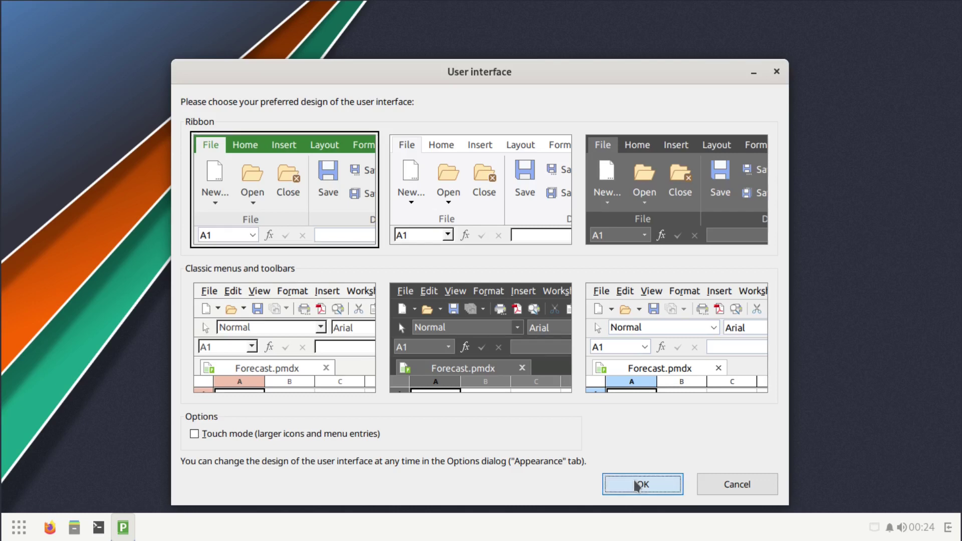
{"action": "left_click", "coordinate": [637, 484]}
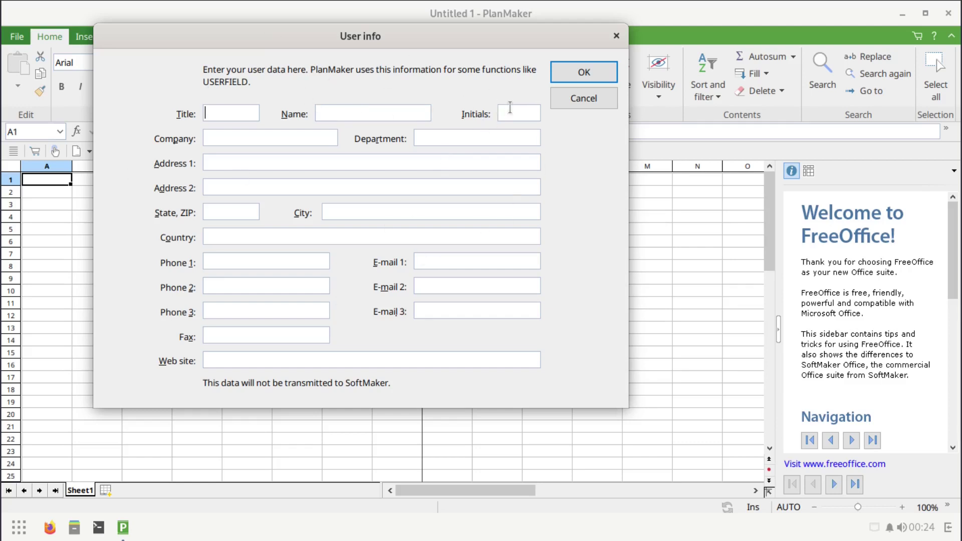
- Skip the User info form and browse the File through View ribbon tabs, ending on File
{"action": "left_click", "coordinate": [582, 101]}
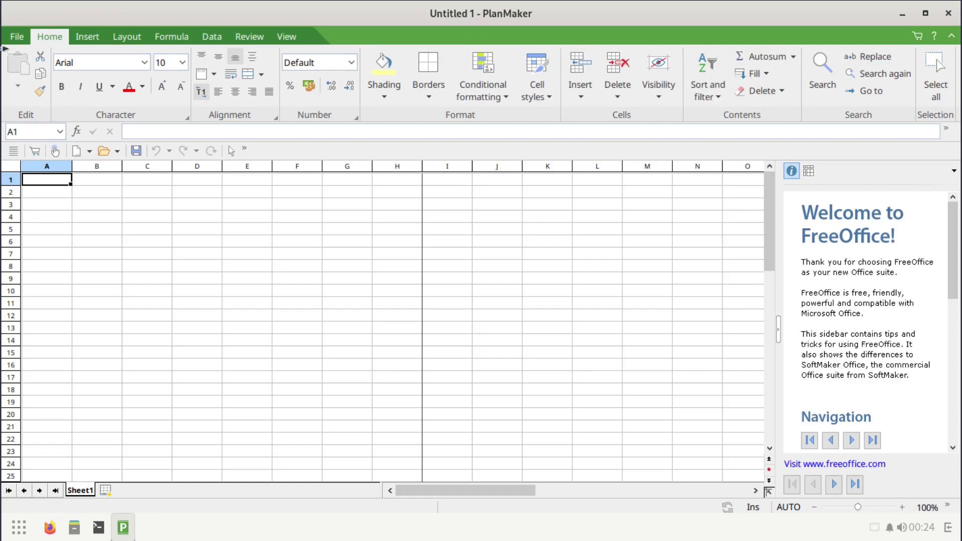
{"action": "left_click", "coordinate": [15, 37]}
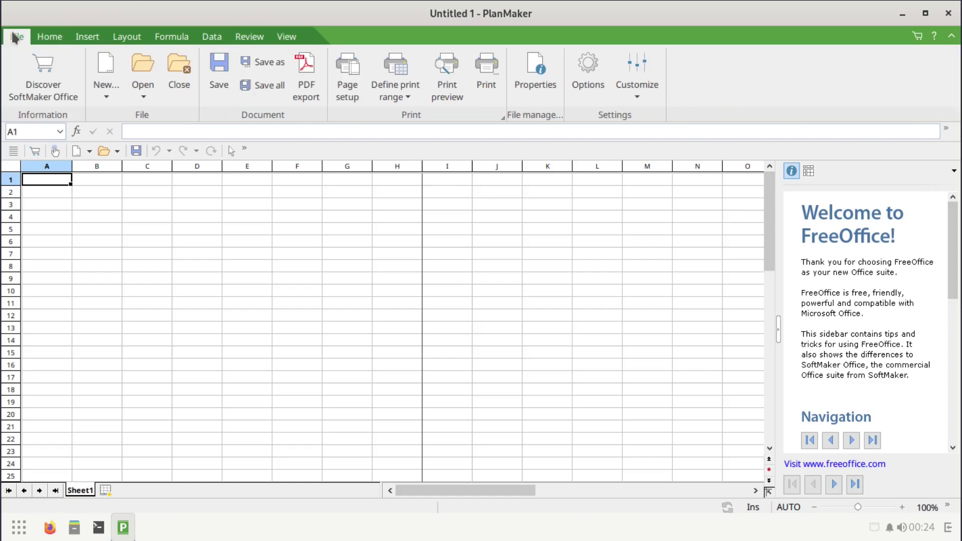
{"action": "left_click", "coordinate": [49, 36]}
{"action": "left_click", "coordinate": [89, 37]}
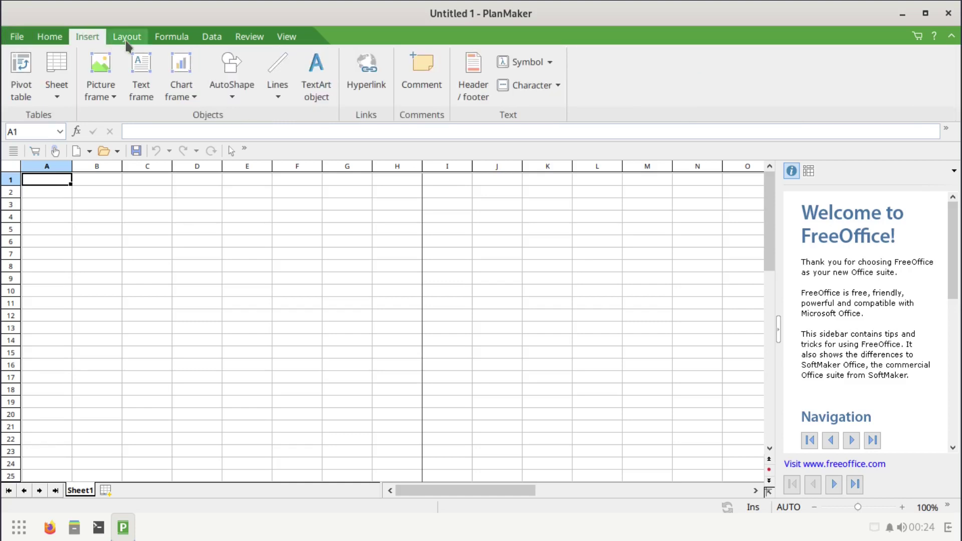
{"action": "left_click", "coordinate": [127, 39]}
{"action": "left_click", "coordinate": [171, 38]}
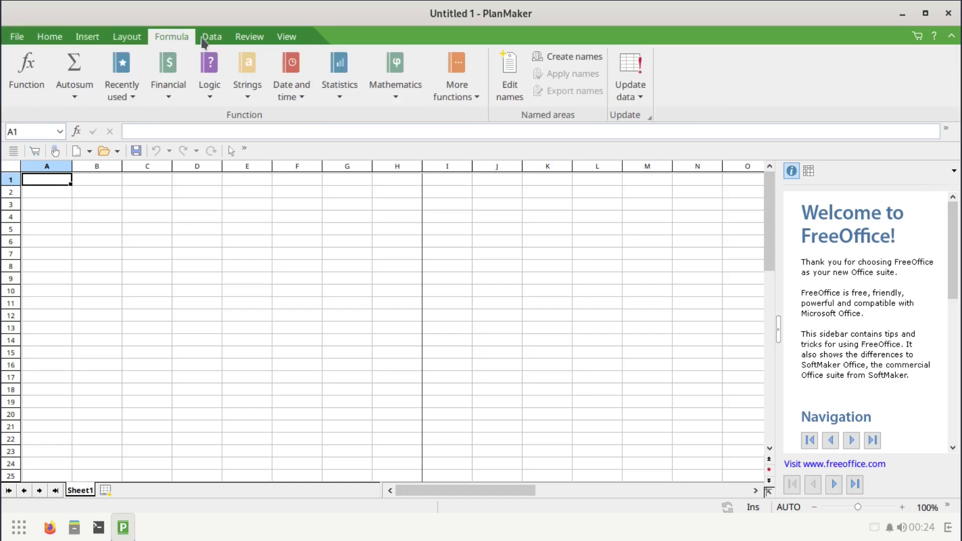
{"action": "left_click", "coordinate": [212, 38]}
{"action": "left_click", "coordinate": [249, 39]}
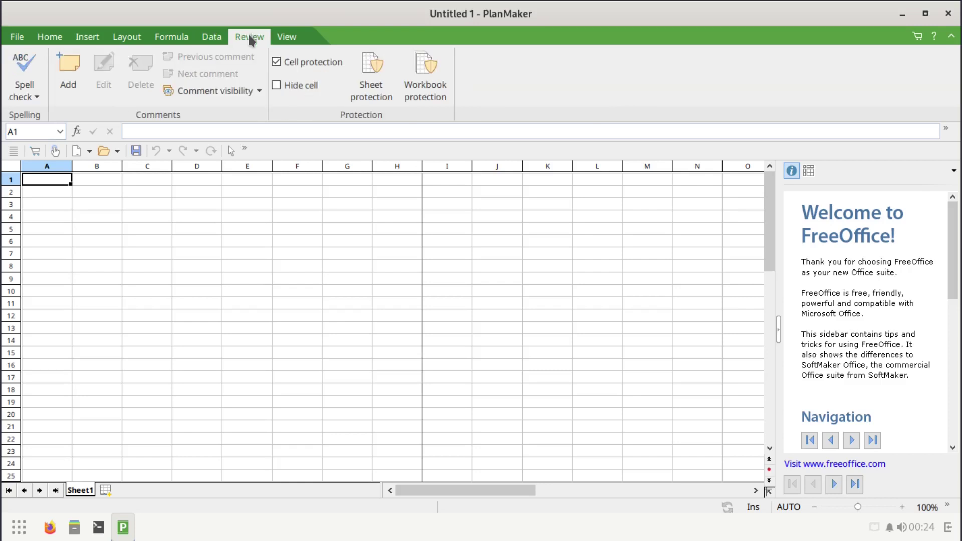
{"action": "left_click", "coordinate": [296, 37]}
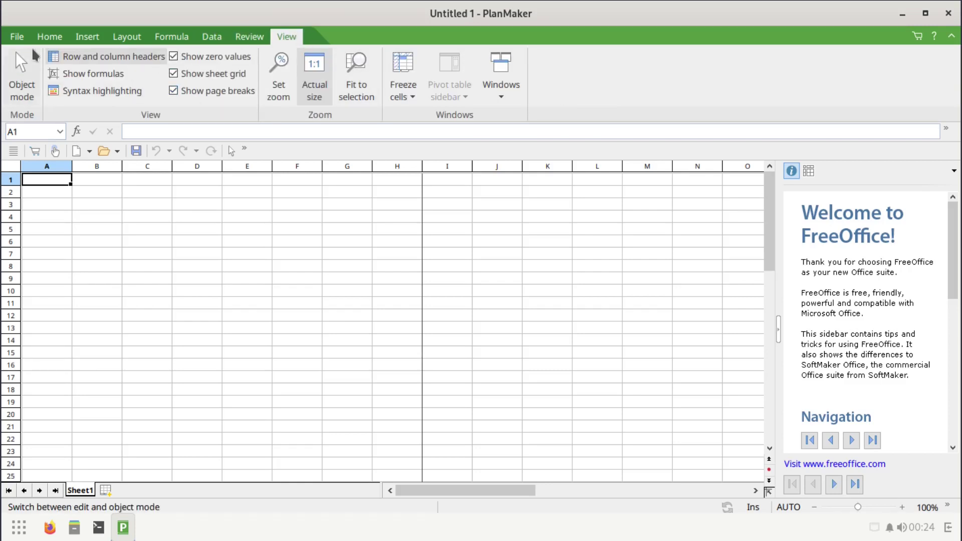
{"action": "left_click", "coordinate": [17, 38]}
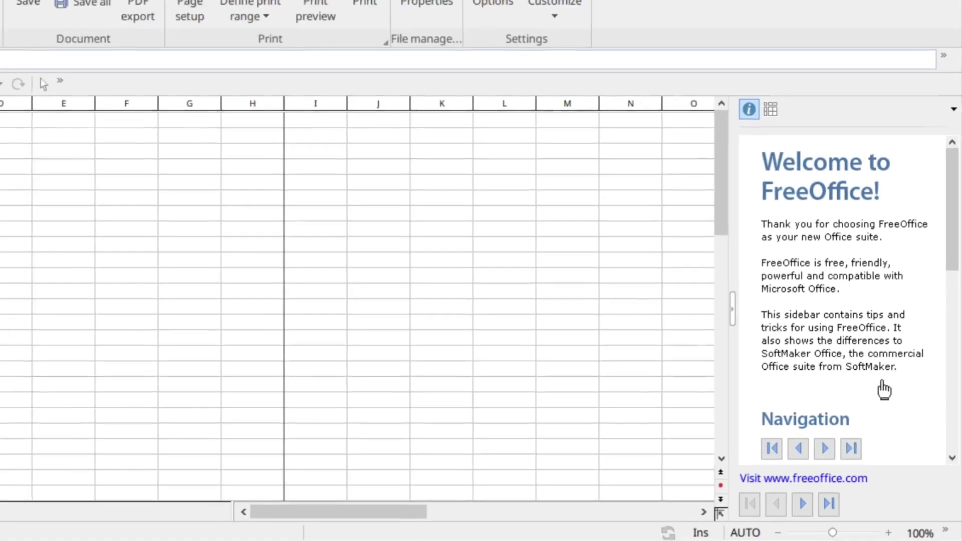
{"action": "scroll", "coordinate": [884, 390], "scroll_direction": "down", "scroll_amount": 10}
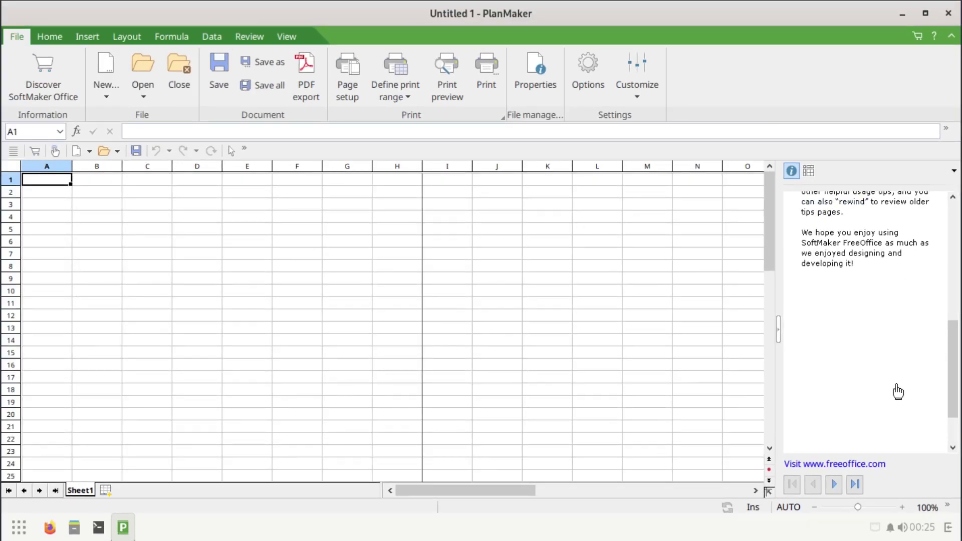
{"action": "scroll", "coordinate": [898, 391], "scroll_direction": "up", "scroll_amount": 10}
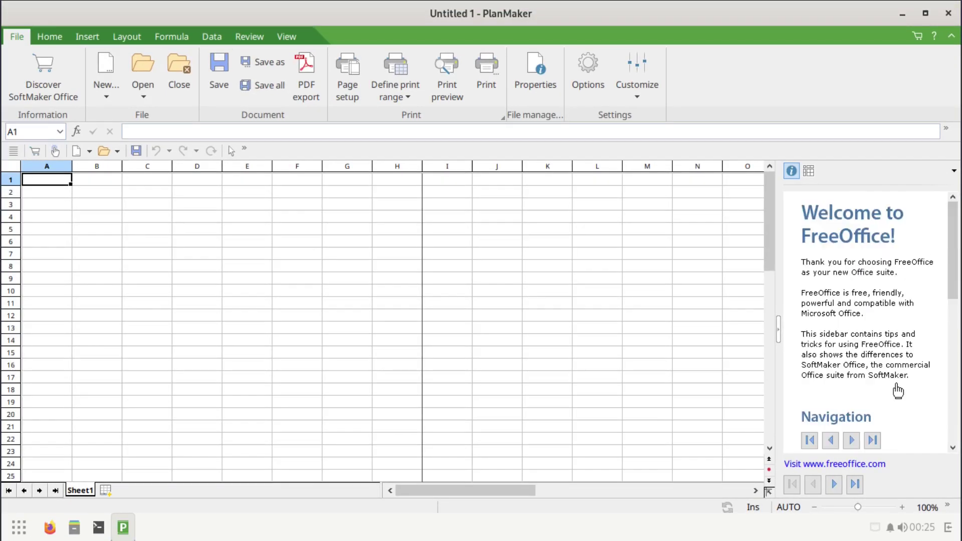
{"action": "left_click", "coordinate": [935, 37]}
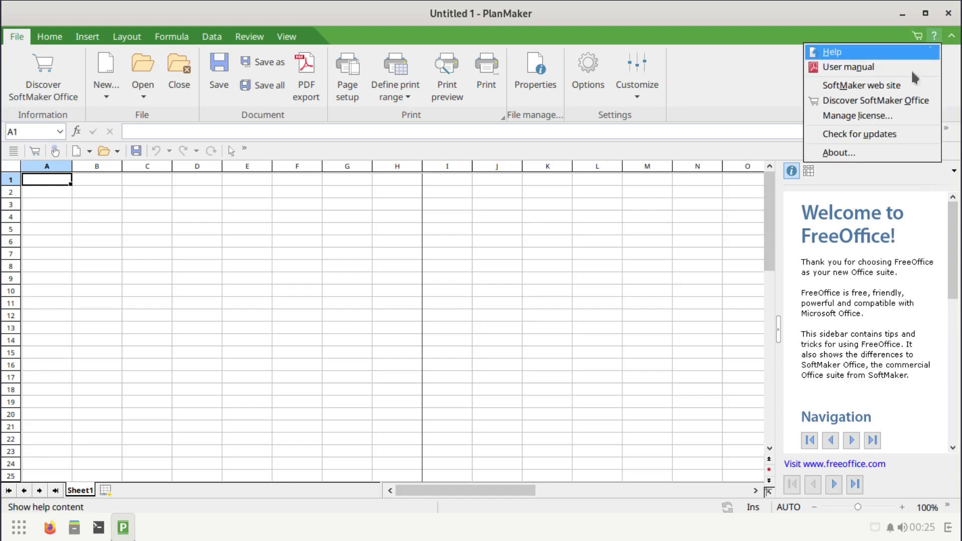
{"action": "left_click", "coordinate": [843, 152]}
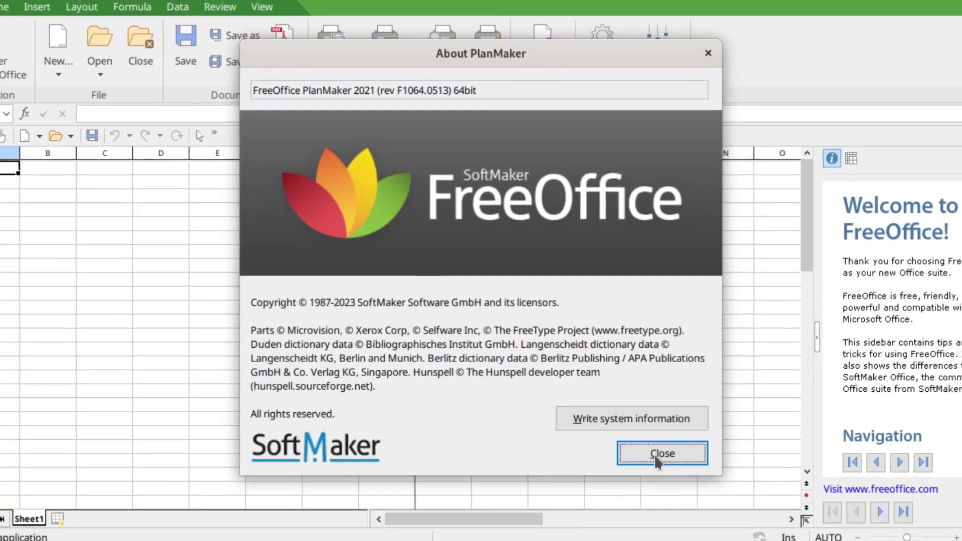
{"action": "left_click", "coordinate": [732, 525]}
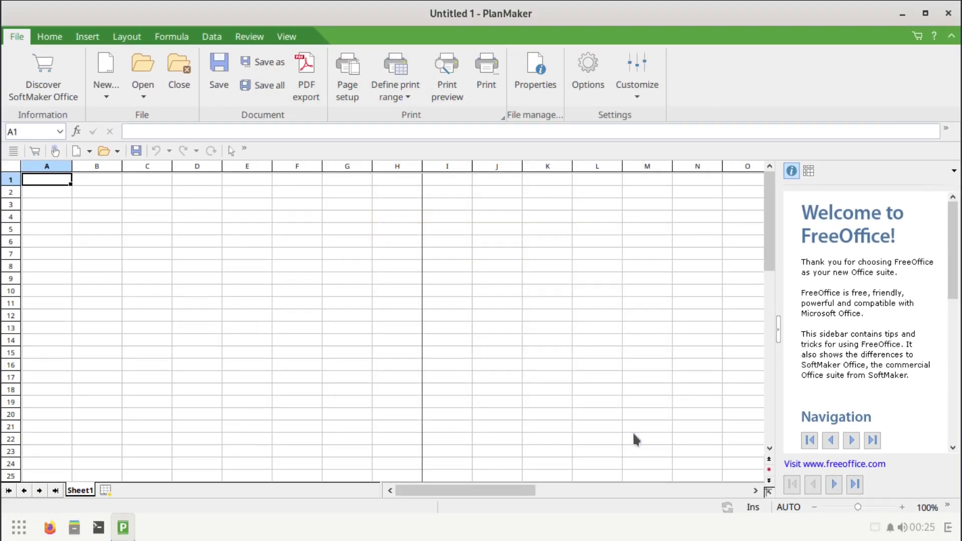
- Close PlanMaker and launch the Lollypop music player from the Sound & Video applications
{"action": "left_click", "coordinate": [948, 15]}
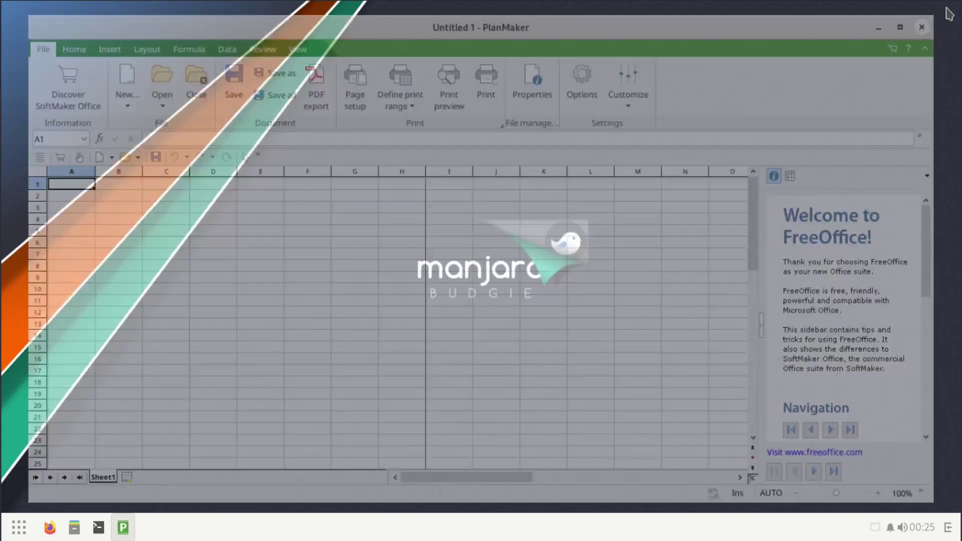
{"action": "left_click", "coordinate": [19, 527]}
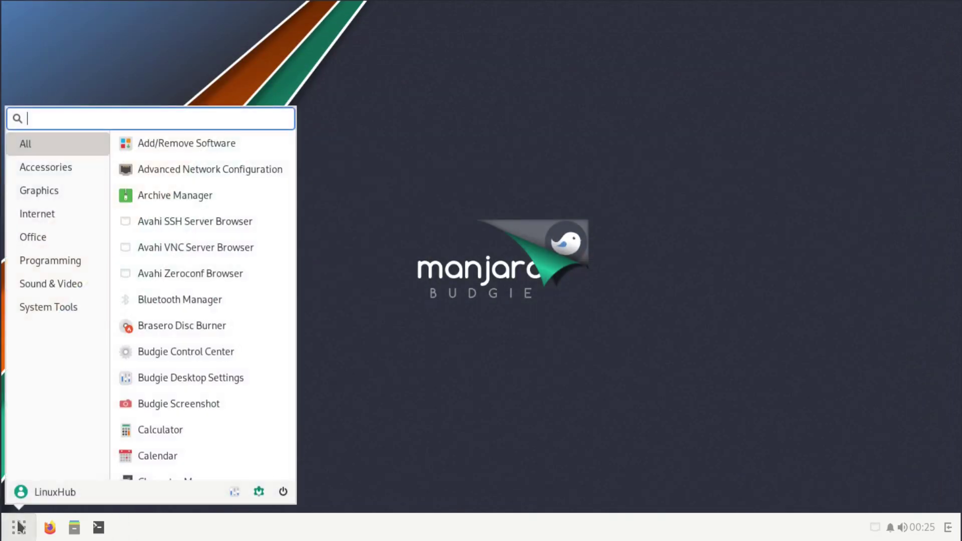
{"action": "left_click", "coordinate": [56, 261]}
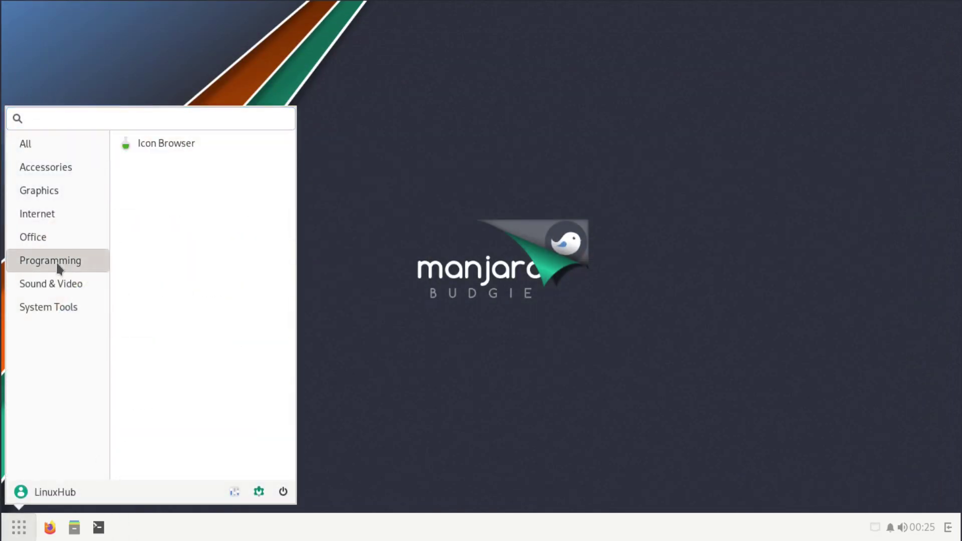
{"action": "left_click", "coordinate": [26, 283]}
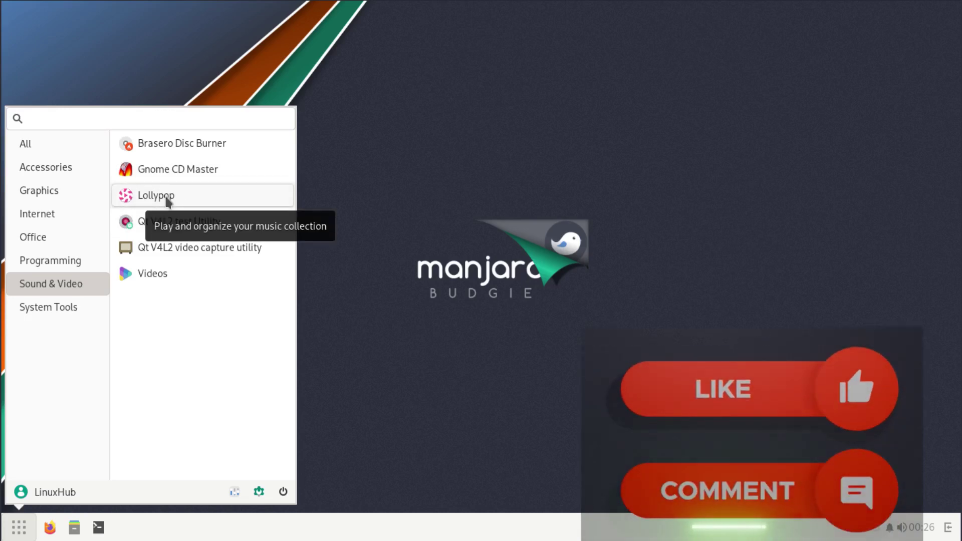
{"action": "left_click", "coordinate": [168, 200]}
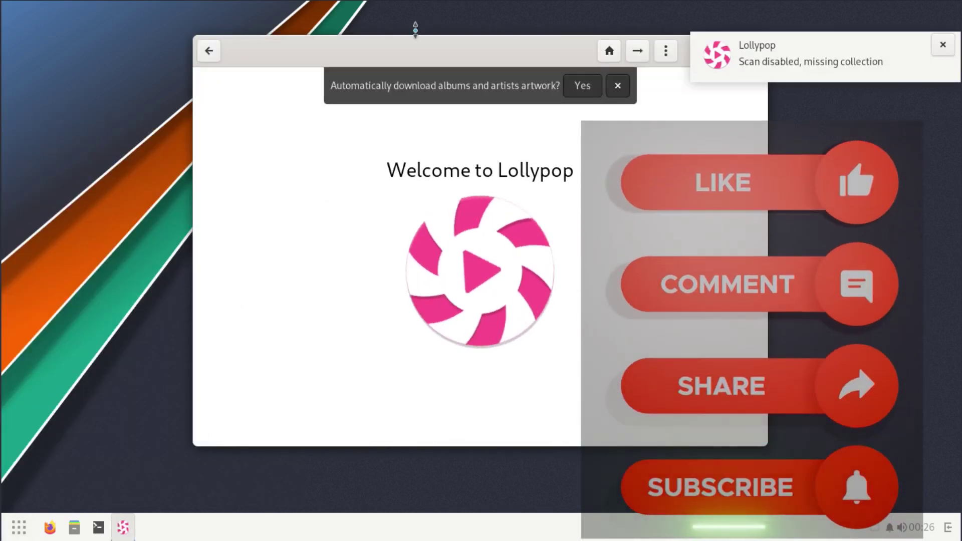
- Maximize Lollypop, dismiss the collection notice, check About (version 1.4.37), and decline artwork downloads
{"action": "double_click", "coordinate": [389, 55]}
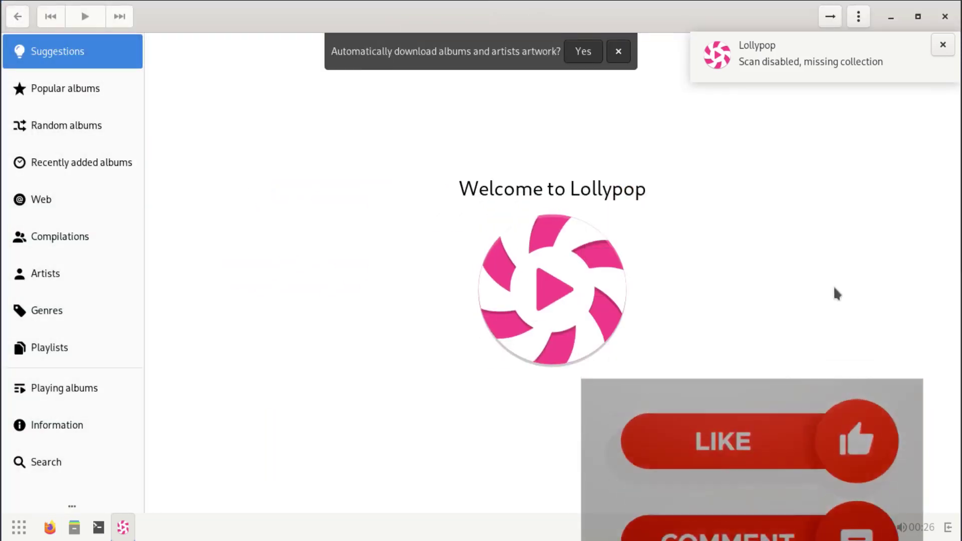
{"action": "left_click", "coordinate": [943, 44]}
{"action": "left_click", "coordinate": [858, 18]}
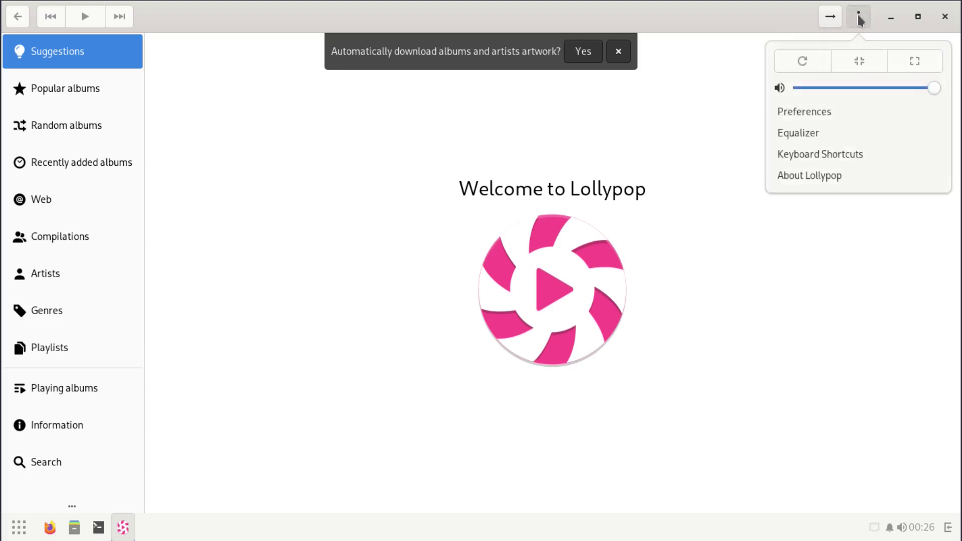
{"action": "left_click", "coordinate": [832, 175]}
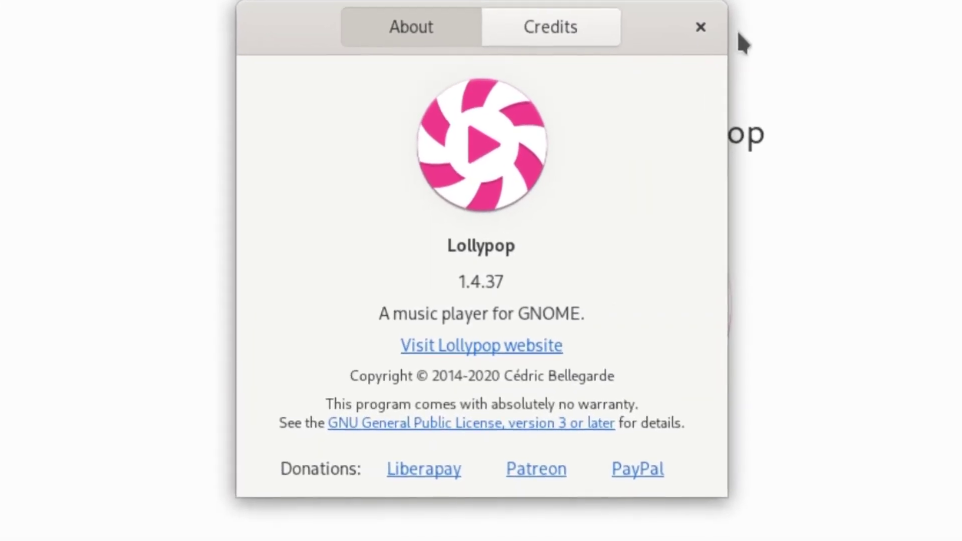
{"action": "left_click", "coordinate": [709, 18]}
{"action": "left_click", "coordinate": [618, 49]}
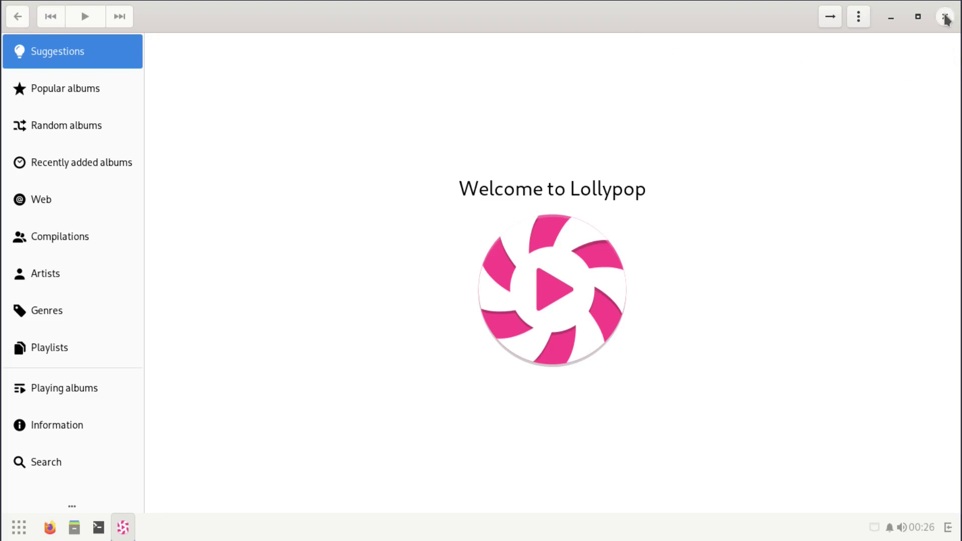
- Close Lollypop and launch Videos from the Sound & Video menu category
{"action": "left_click", "coordinate": [945, 18]}
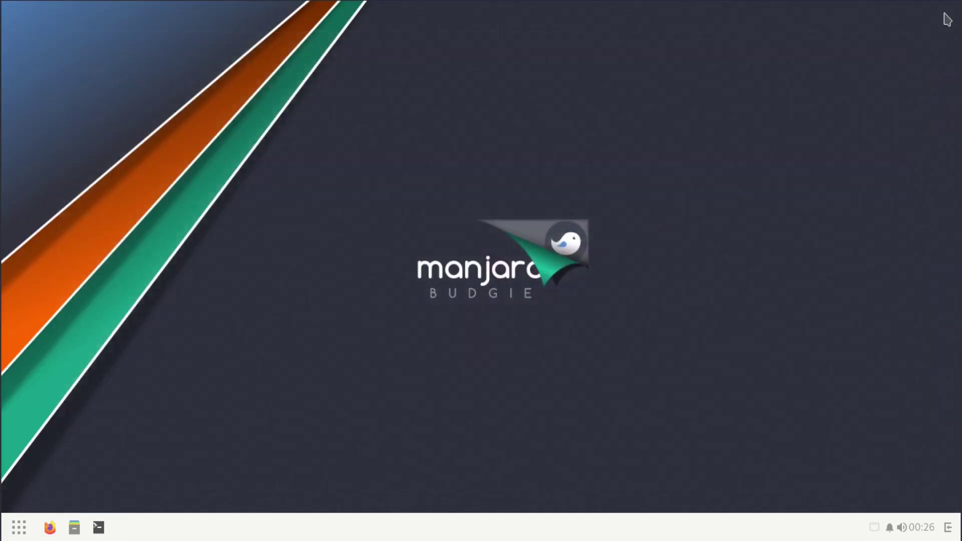
{"action": "left_click", "coordinate": [18, 529]}
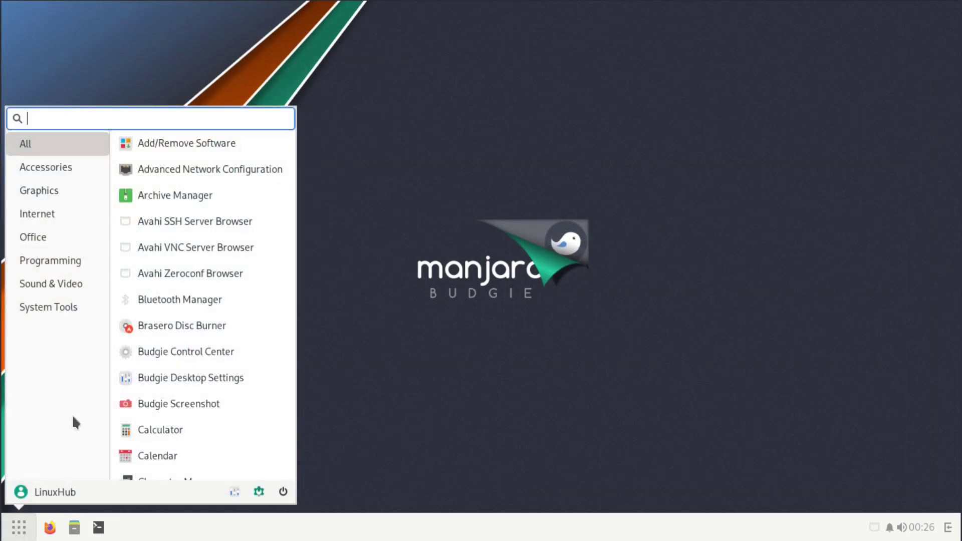
{"action": "left_click", "coordinate": [55, 283]}
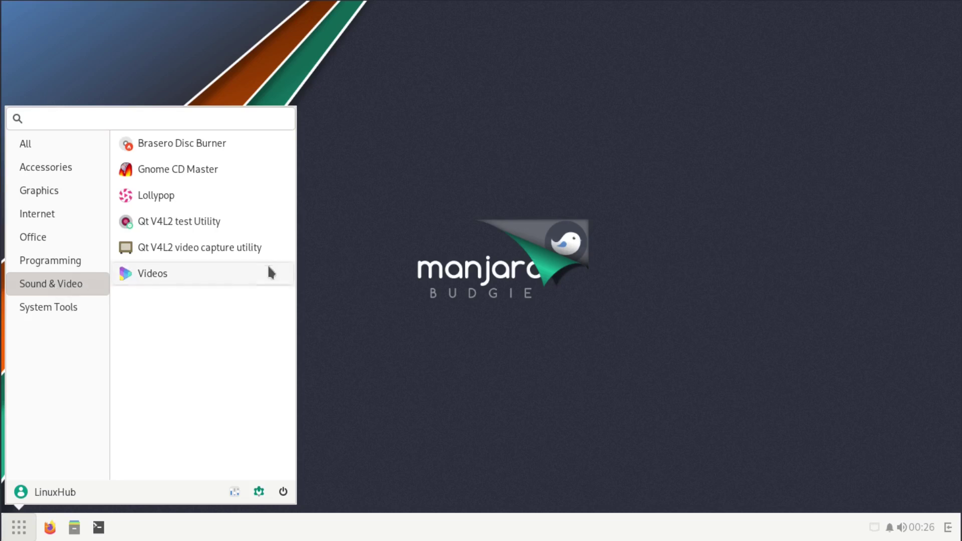
{"action": "left_click", "coordinate": [161, 273]}
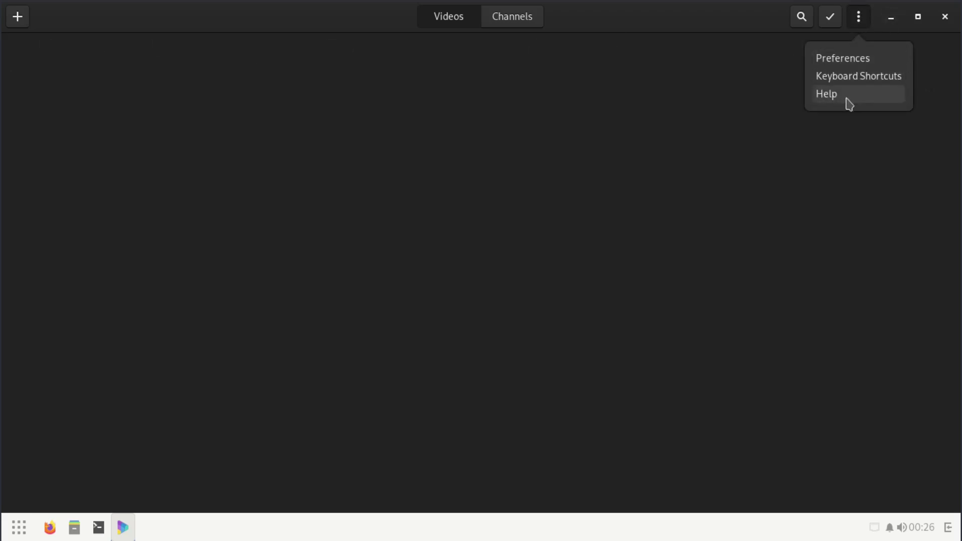
- View the Videos help guide, then close the help window and the Videos app
{"action": "left_click", "coordinate": [840, 102]}
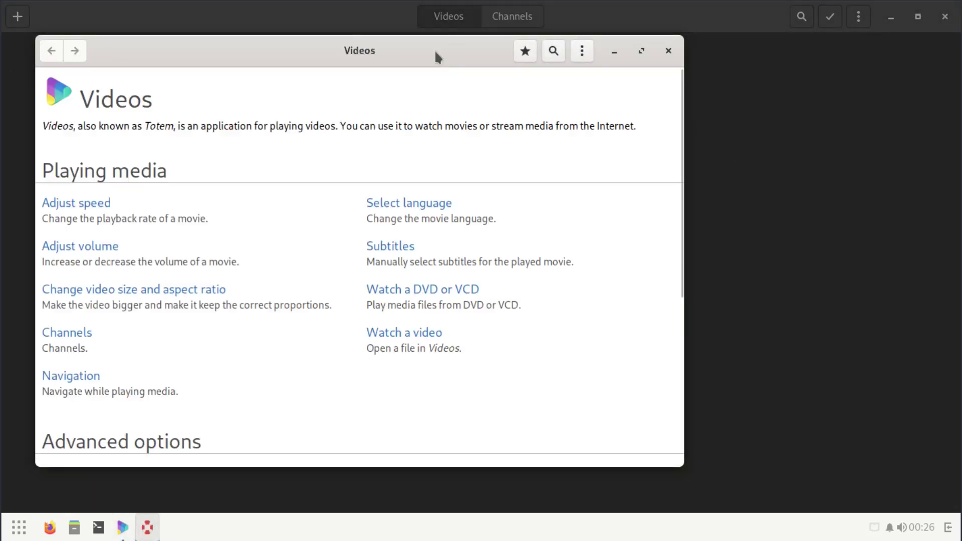
{"action": "left_click_drag", "start_coordinate": [435, 50], "coordinate": [591, 75]}
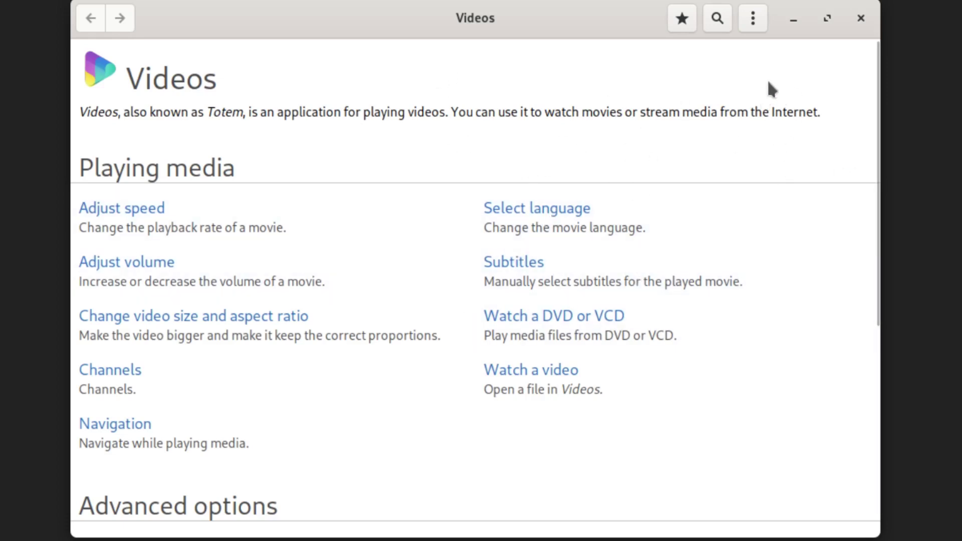
{"action": "left_click", "coordinate": [860, 18]}
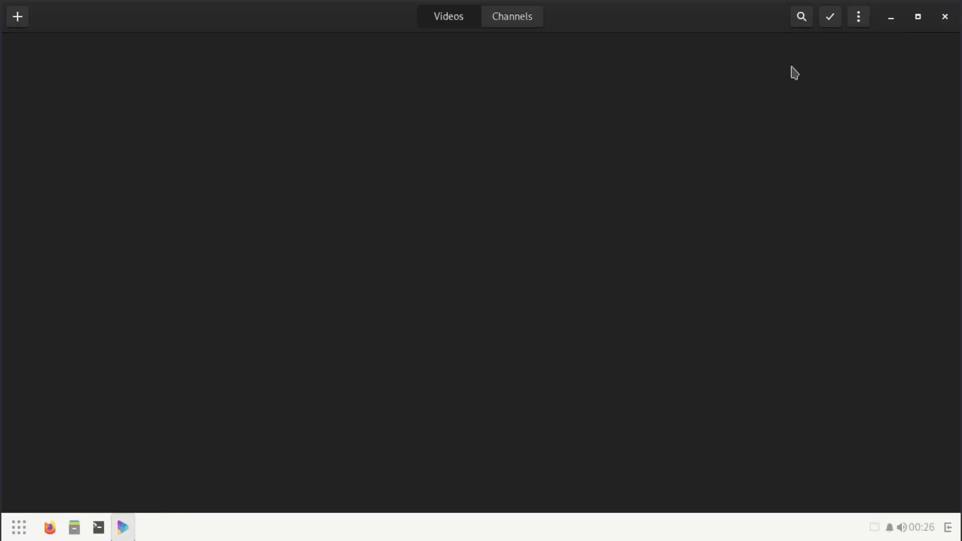
{"action": "left_click", "coordinate": [947, 18]}
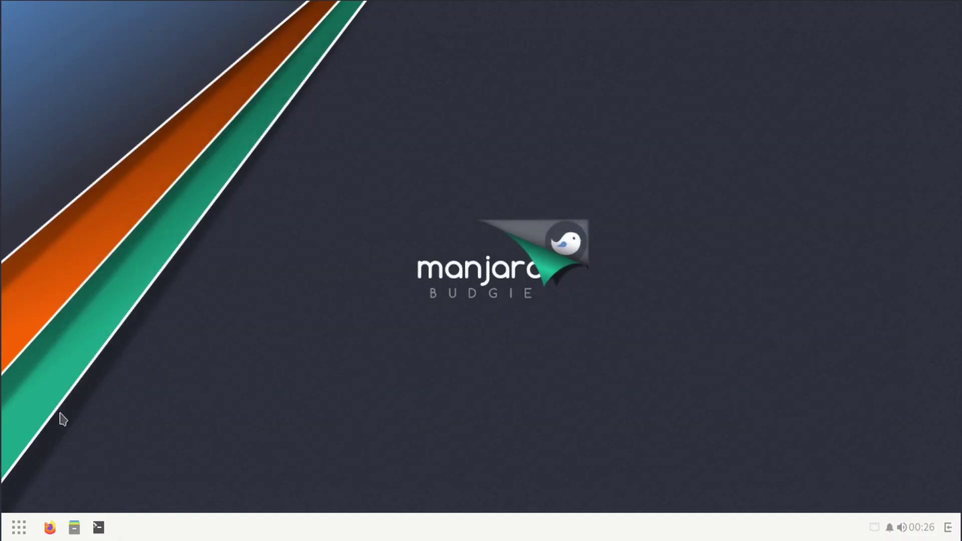
{"action": "left_click", "coordinate": [15, 527]}
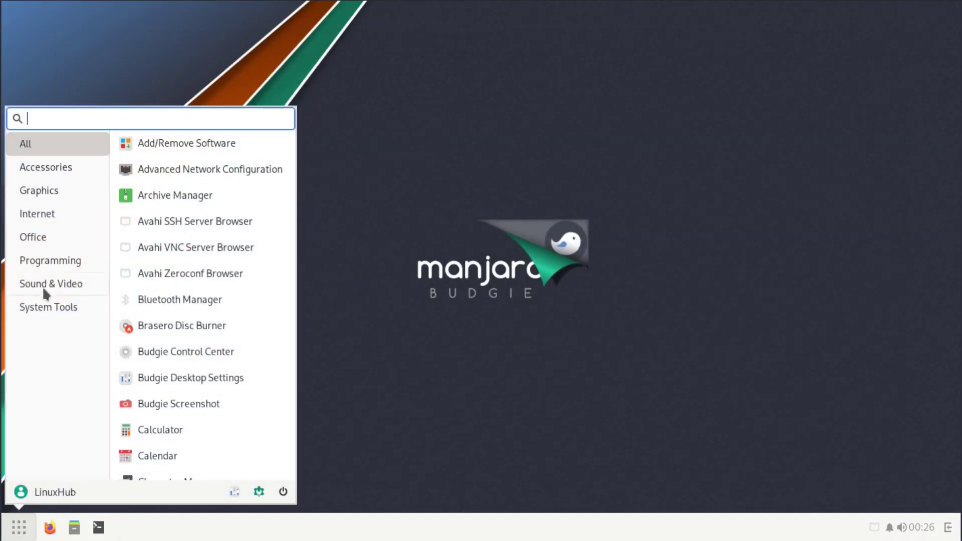
- Launch Add/Remove Software from System Tools and maximize it
{"action": "left_click", "coordinate": [35, 309]}
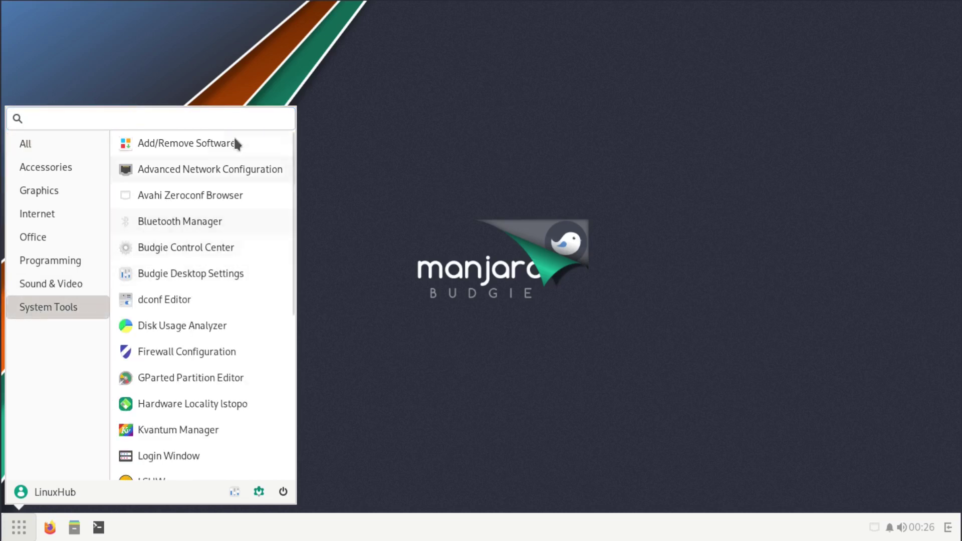
{"action": "left_click", "coordinate": [187, 140]}
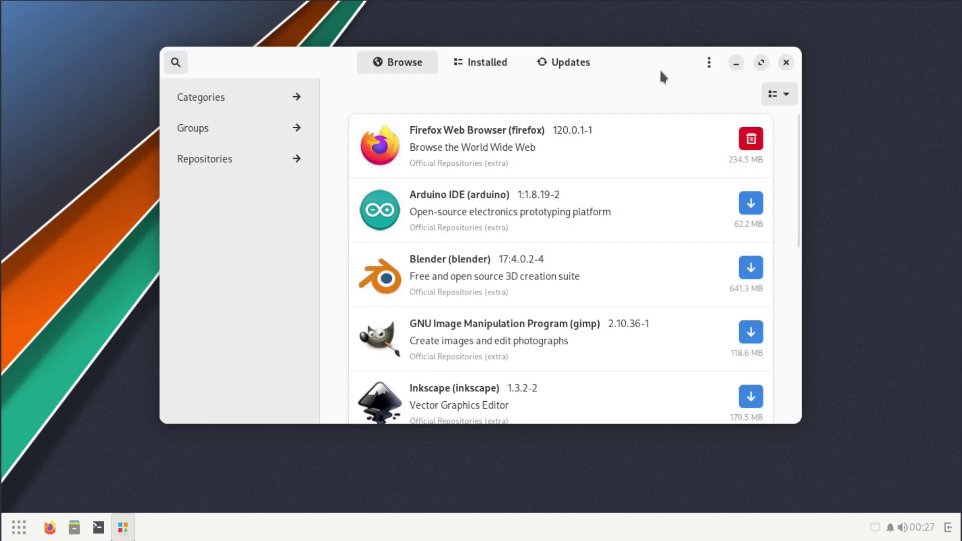
{"action": "double_click", "coordinate": [644, 59]}
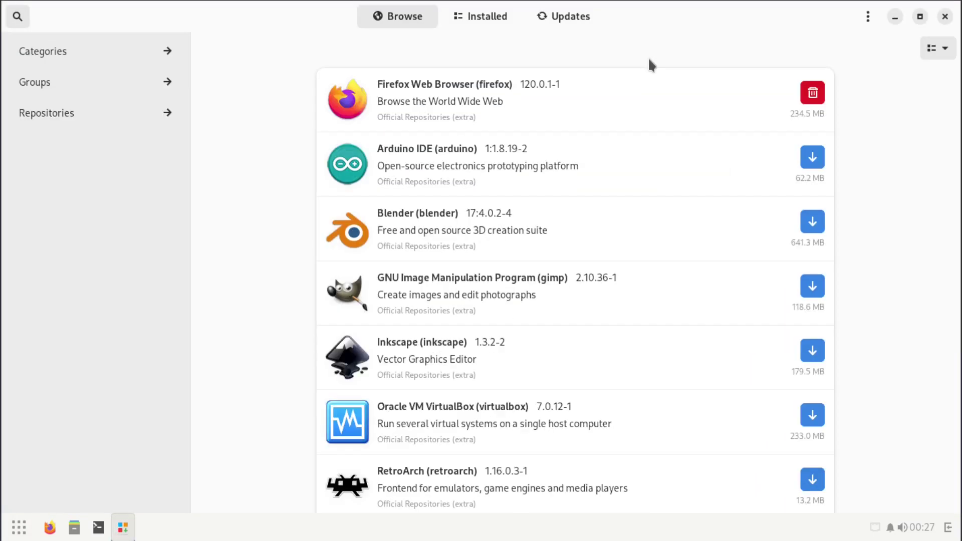
- Search the package list, scroll down to VLC and mark it for installation
{"action": "left_click", "coordinate": [17, 17]}
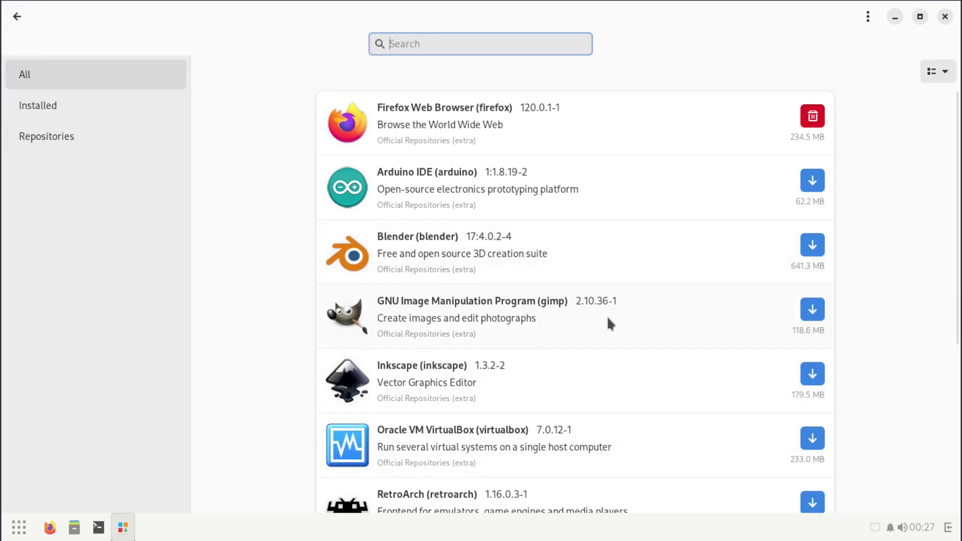
{"action": "scroll", "coordinate": [616, 318], "scroll_direction": "down", "scroll_amount": 2}
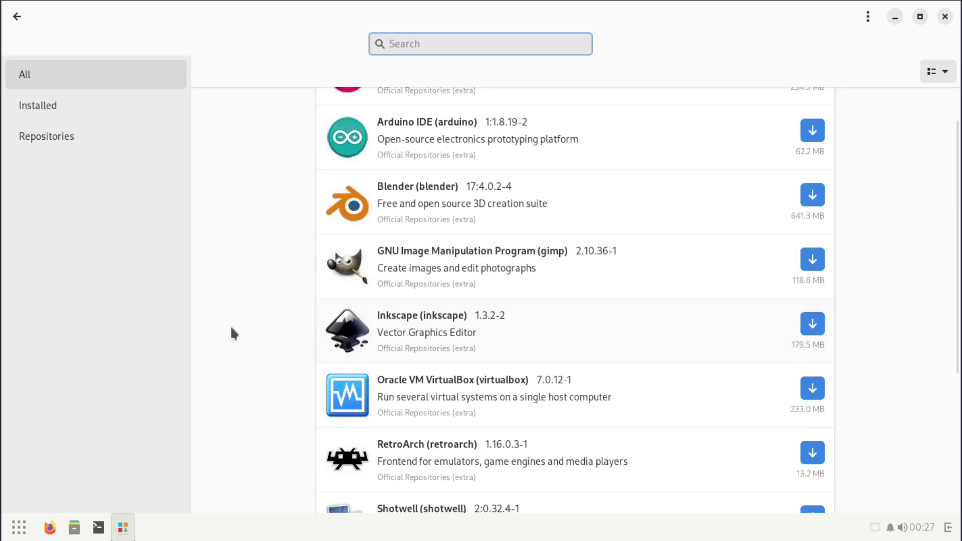
{"action": "scroll", "coordinate": [576, 332], "scroll_direction": "down", "scroll_amount": 5}
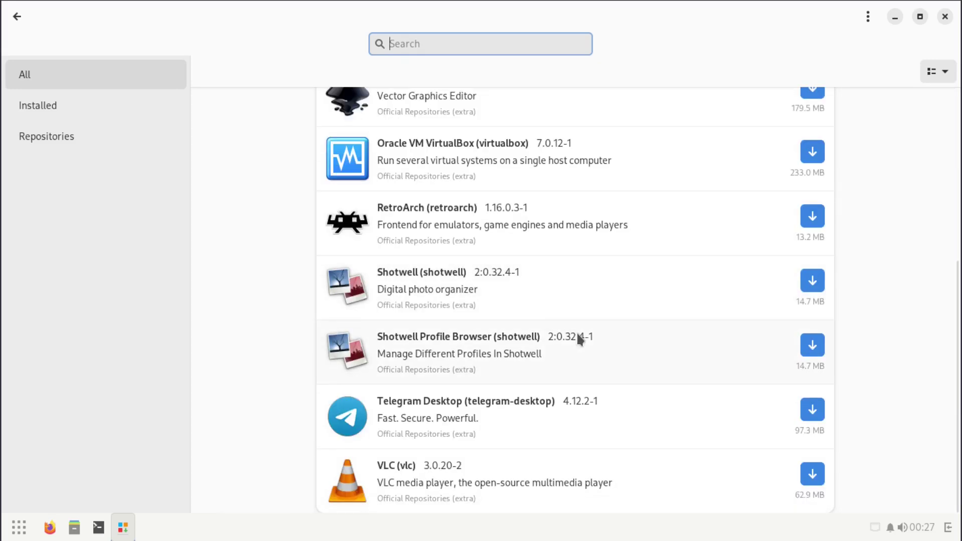
{"action": "left_click", "coordinate": [812, 474]}
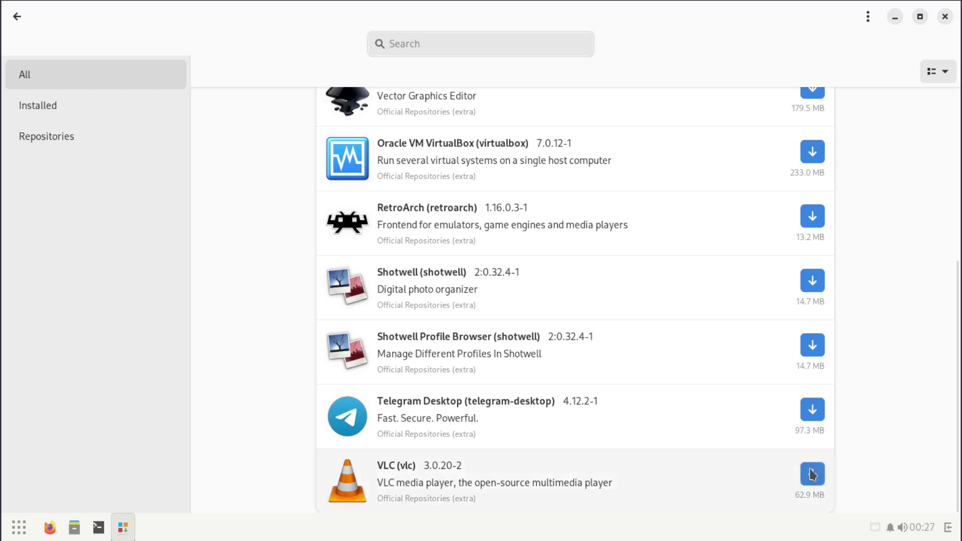
- Apply the VLC install without optional dependencies, approve the nine packages, and authenticate with the password
{"action": "left_click", "coordinate": [902, 502]}
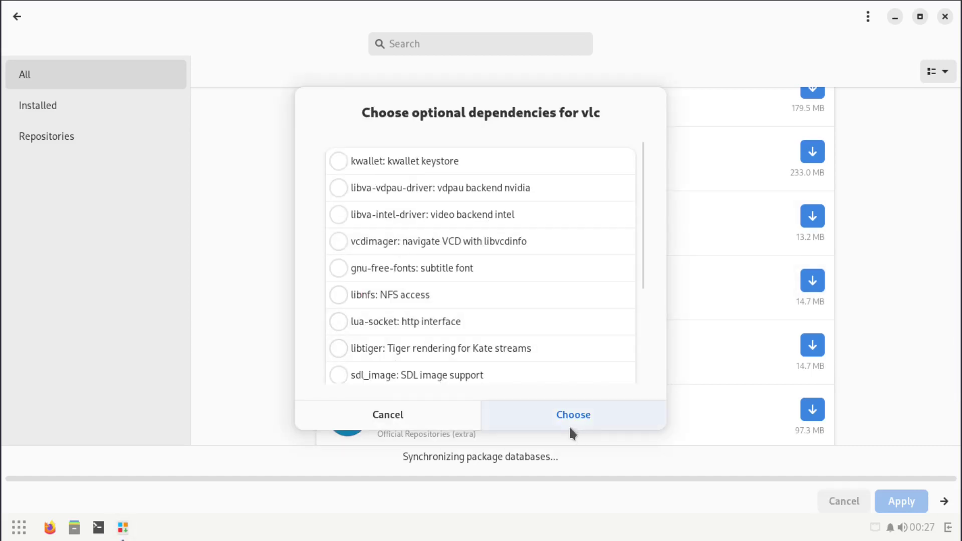
{"action": "left_click", "coordinate": [570, 430]}
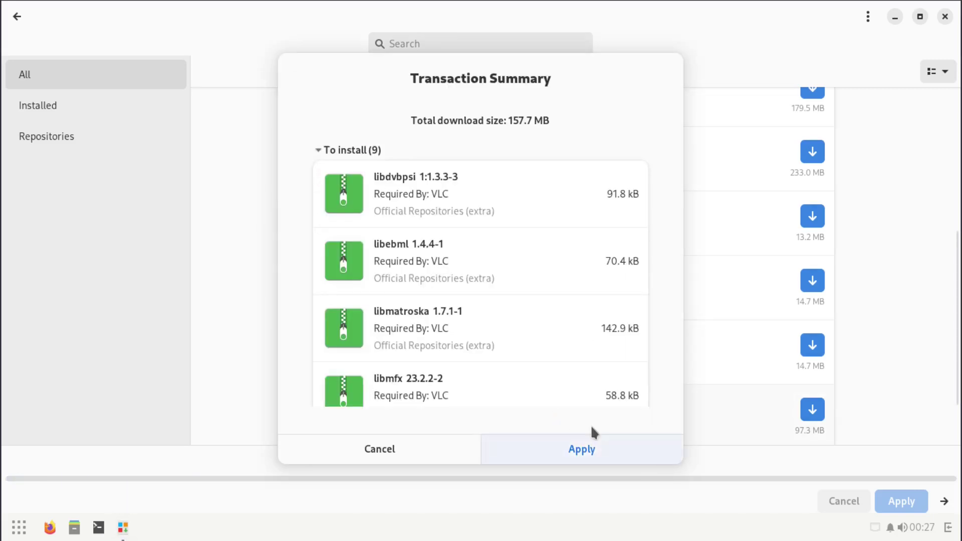
{"action": "left_click", "coordinate": [586, 447]}
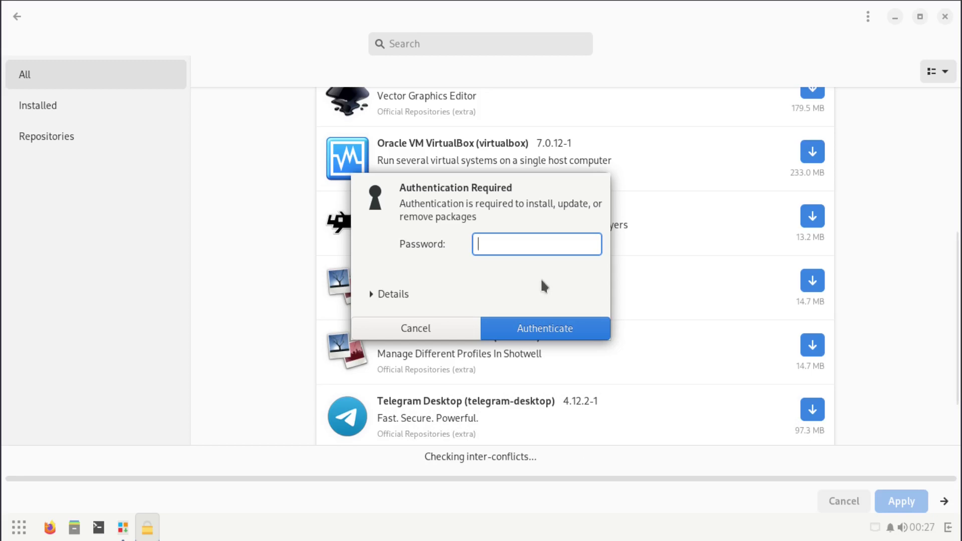
{"action": "type", "text": "••"}
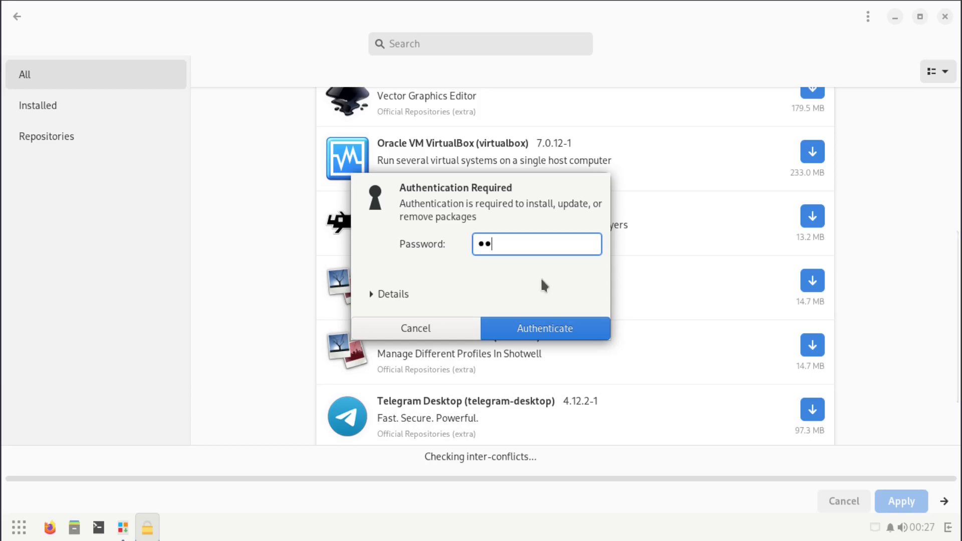
{"action": "key", "text": "Return"}
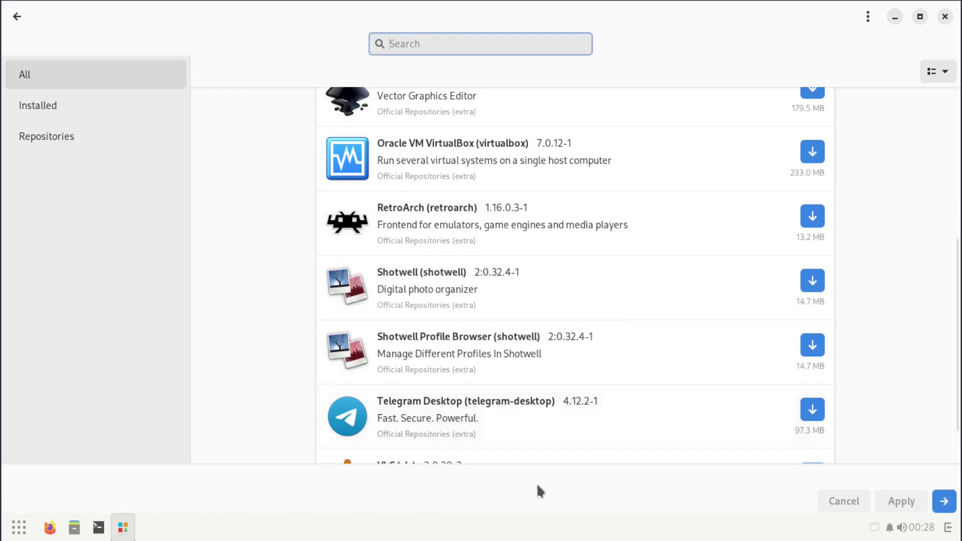
- Close the software manager, launch VLC from Sound & Video, and accept its privacy policy
{"action": "left_click", "coordinate": [944, 18]}
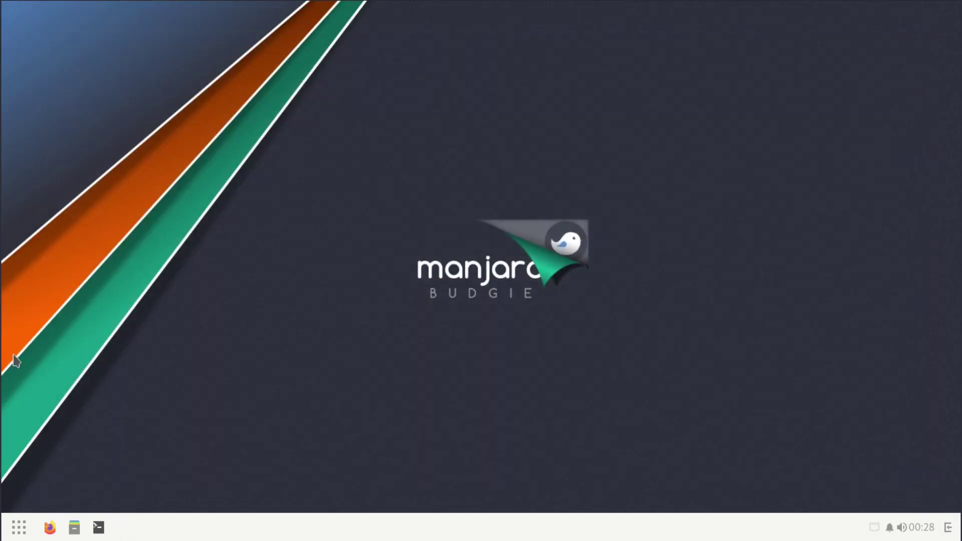
{"action": "left_click", "coordinate": [18, 528]}
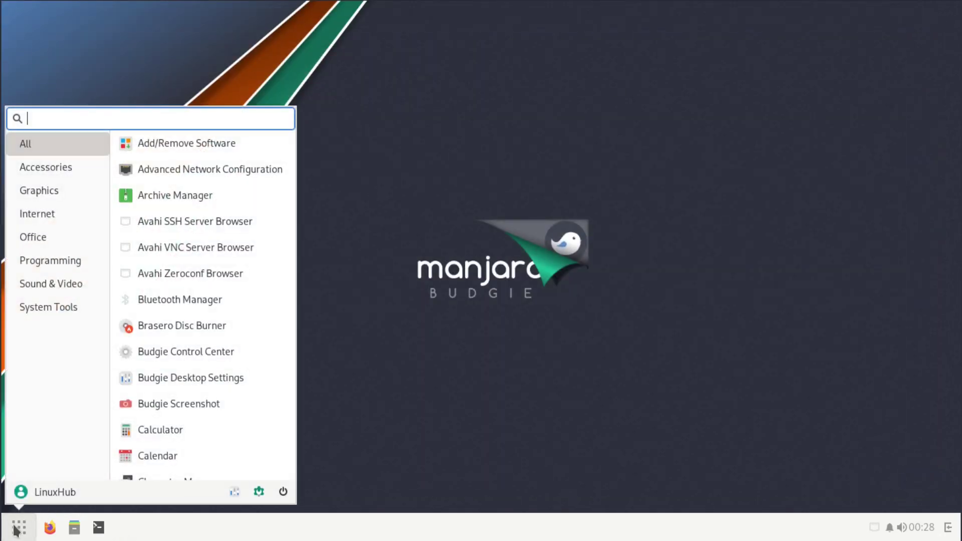
{"action": "left_click", "coordinate": [40, 285]}
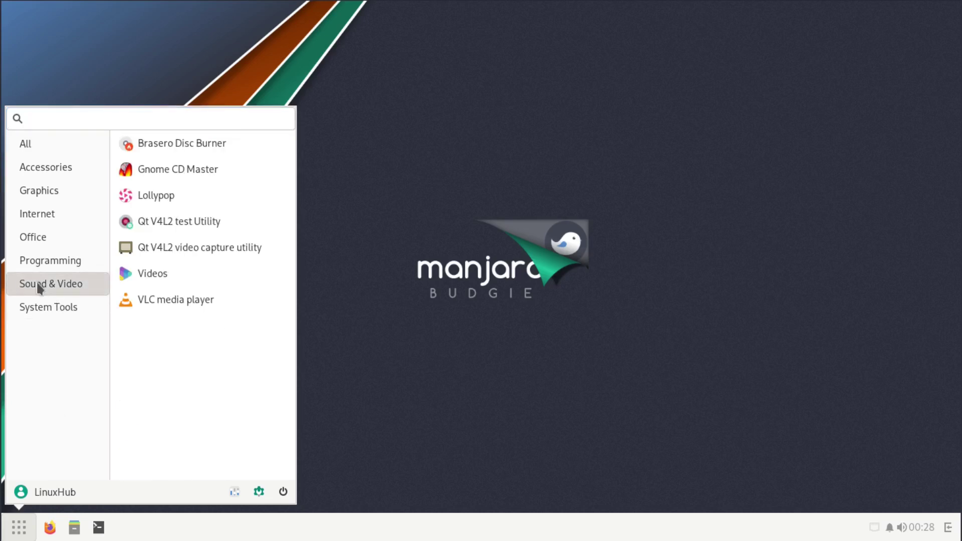
{"action": "left_click", "coordinate": [187, 300]}
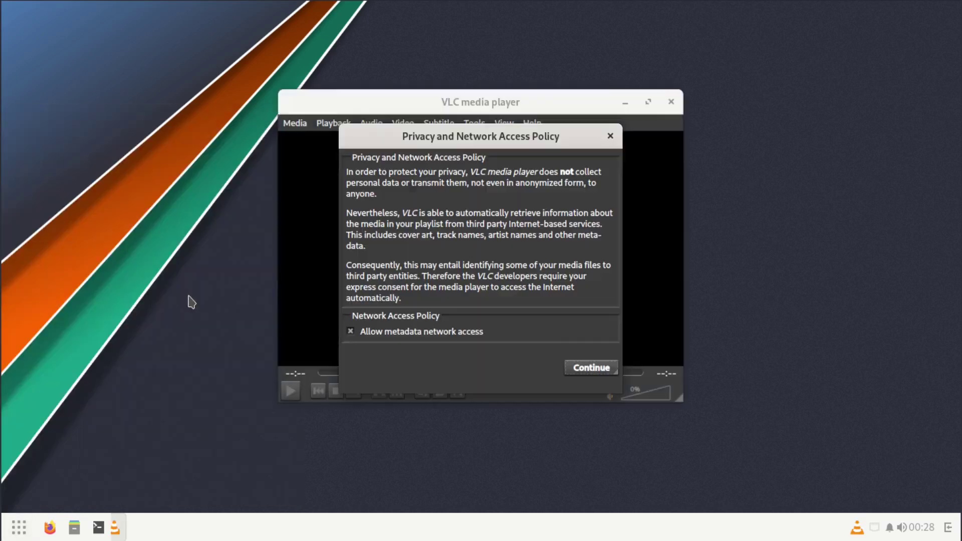
{"action": "left_click", "coordinate": [584, 370]}
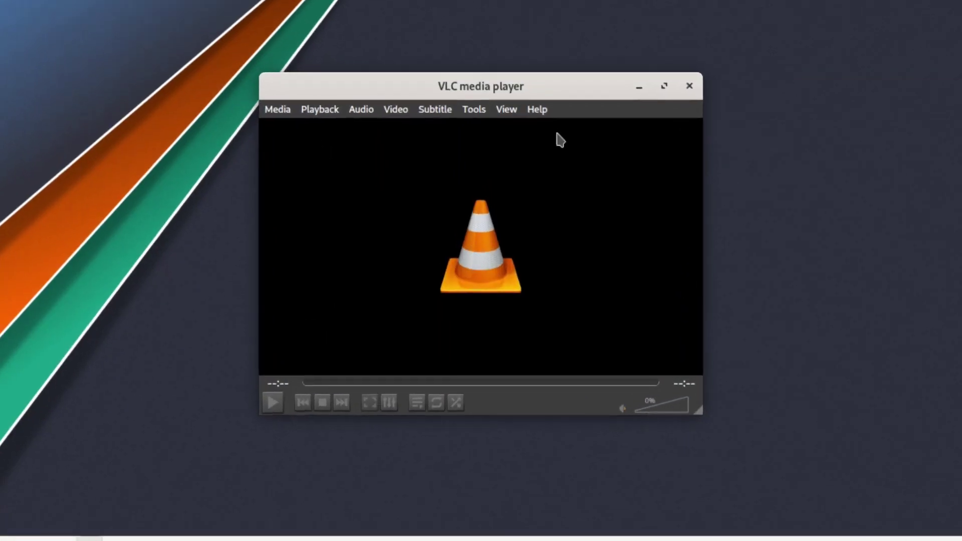
- Check VLC's Help > About (version 3.0.20 Vetinari), then close About and VLC
{"action": "left_click", "coordinate": [245, 91]}
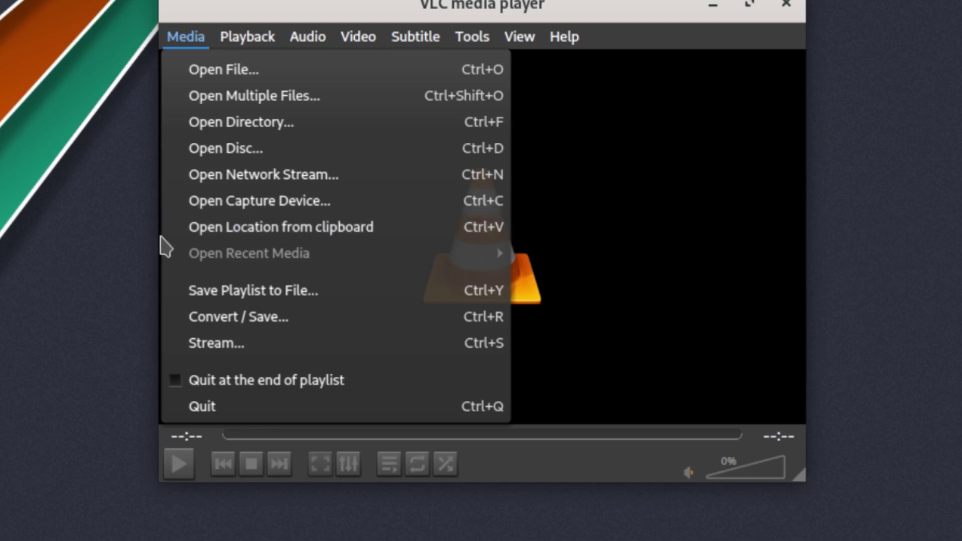
{"action": "mouse_move", "coordinate": [270, 40]}
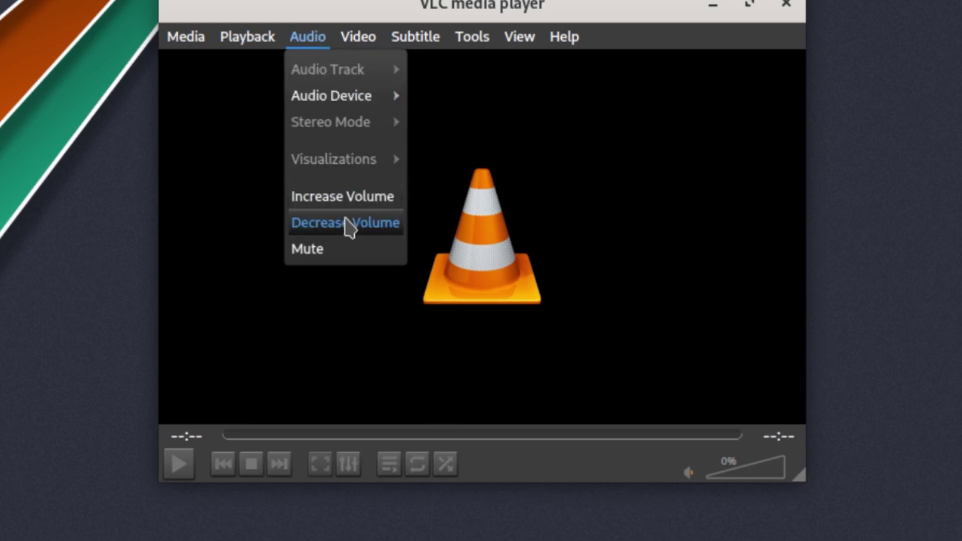
{"action": "mouse_move", "coordinate": [357, 30]}
{"action": "mouse_move", "coordinate": [393, 37]}
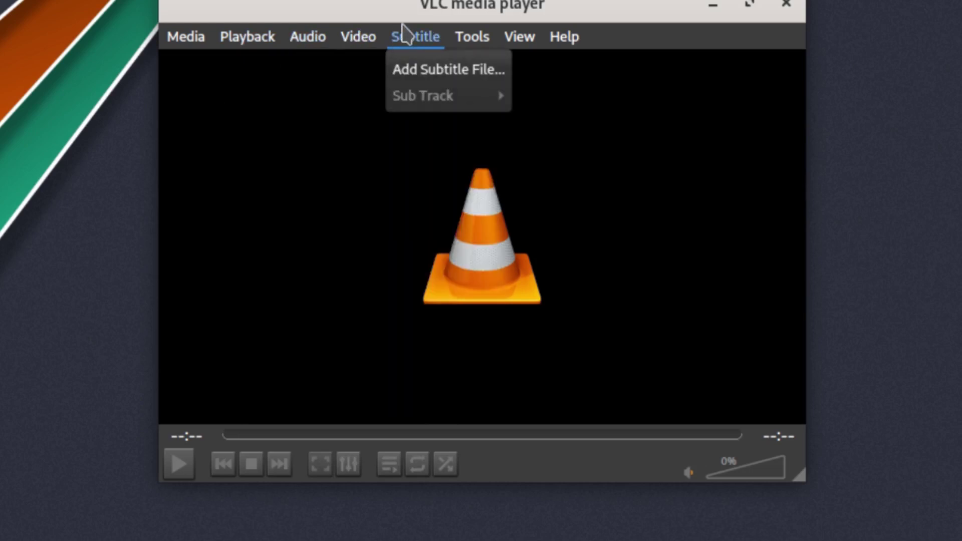
{"action": "mouse_move", "coordinate": [519, 39]}
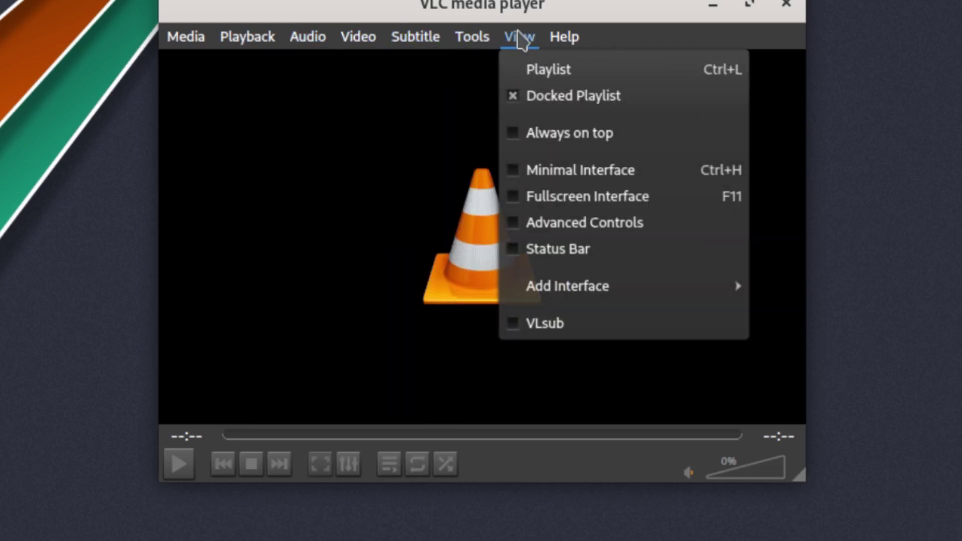
{"action": "mouse_move", "coordinate": [563, 40]}
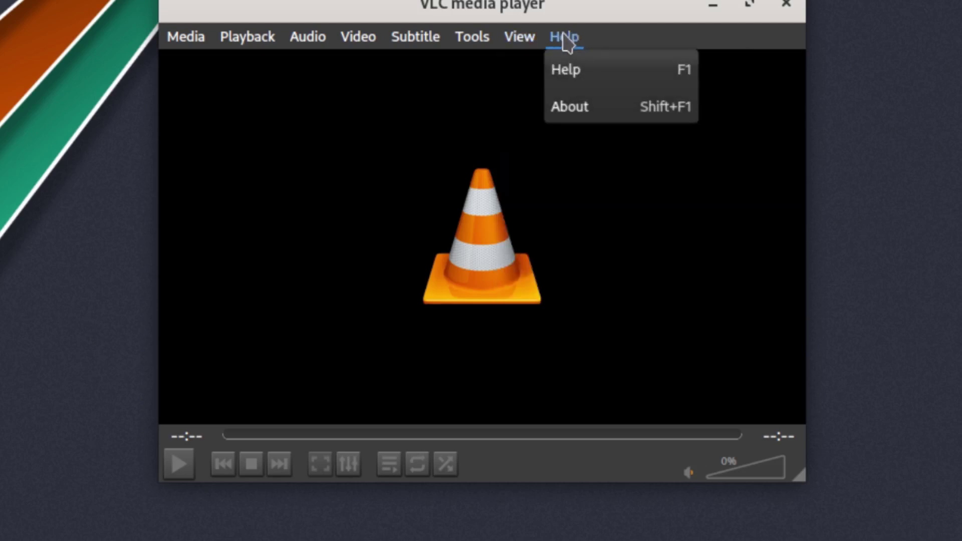
{"action": "left_click", "coordinate": [575, 111]}
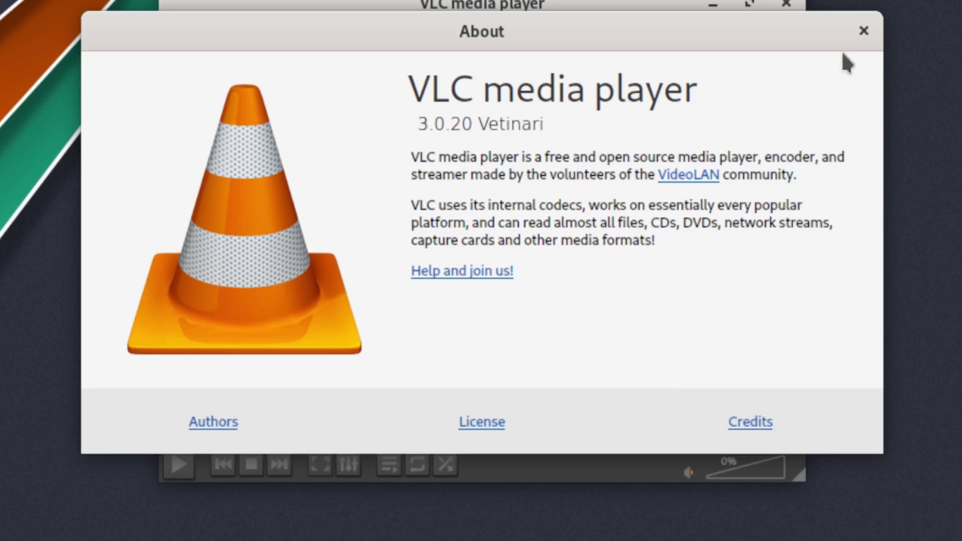
{"action": "left_click", "coordinate": [862, 31]}
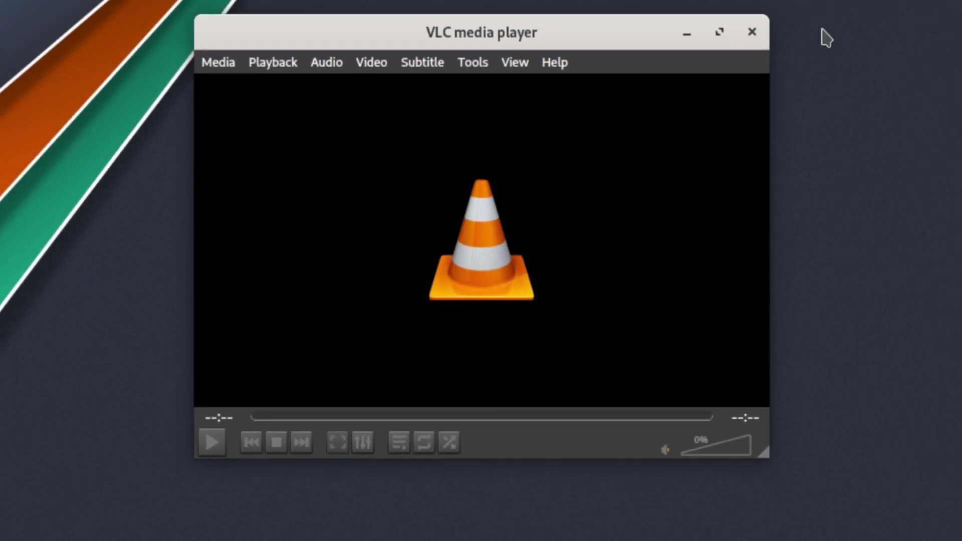
{"action": "left_click", "coordinate": [752, 32]}
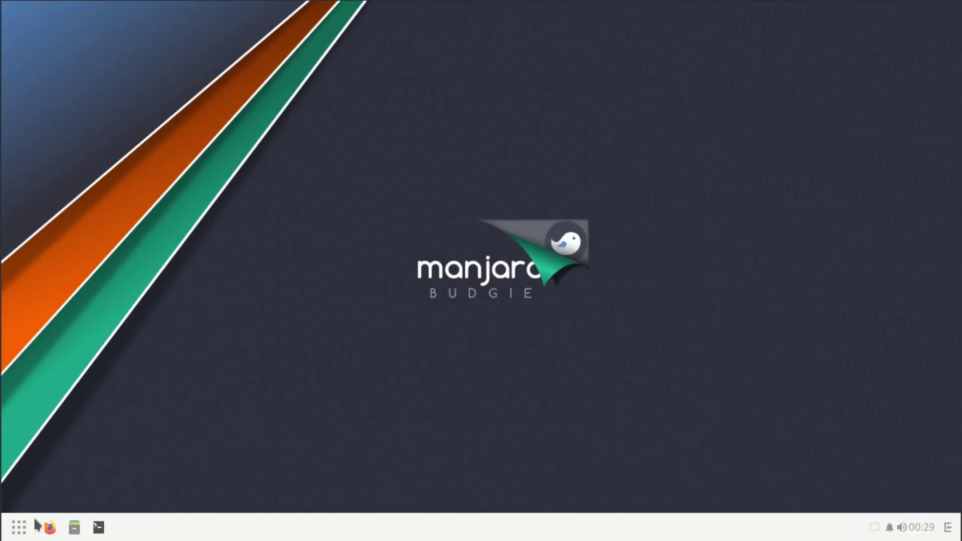
- Launch Budgie Desktop Settings and move its window to the upper right
{"action": "left_click", "coordinate": [18, 527]}
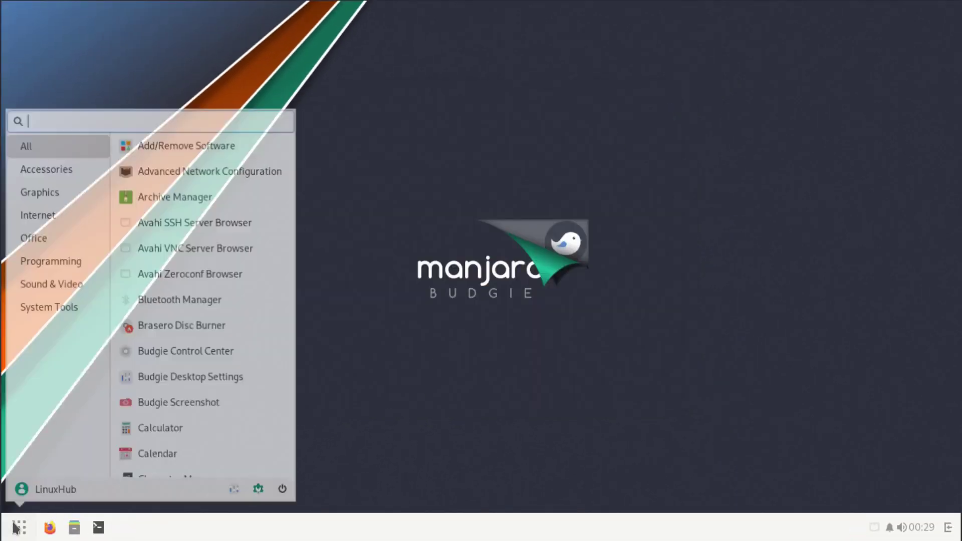
{"action": "left_click", "coordinate": [234, 491]}
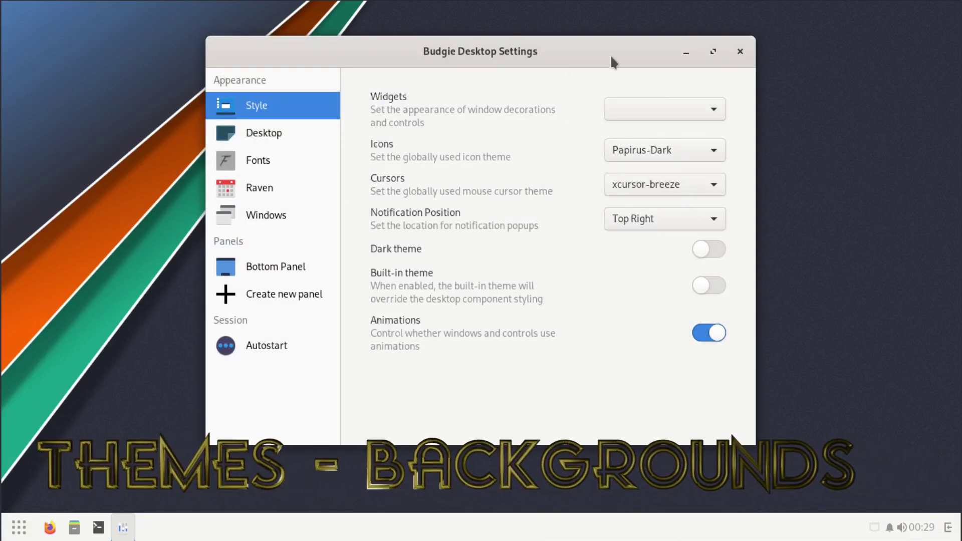
{"action": "left_click_drag", "start_coordinate": [610, 53], "coordinate": [791, 39]}
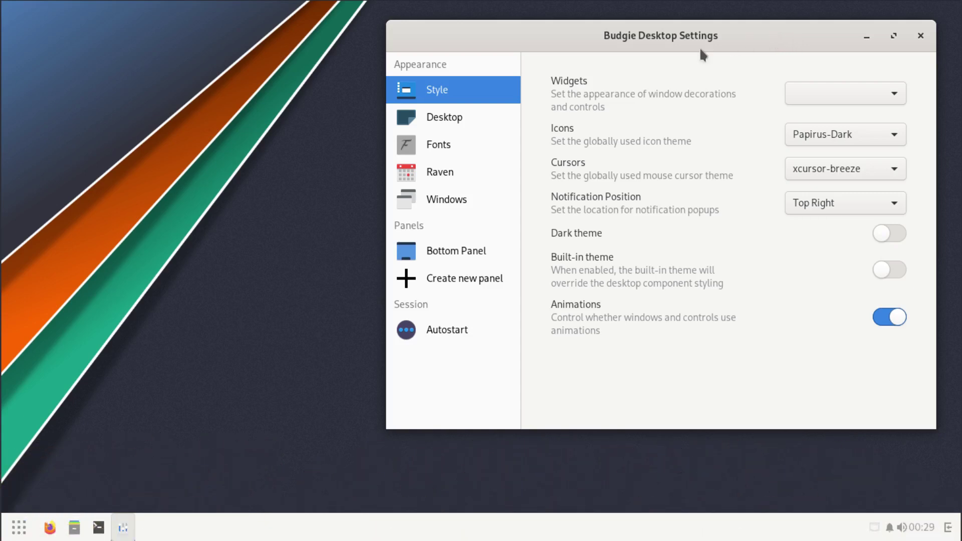
- Try Matcha-aliz and Matcha-azul widget themes, settling on Matcha-dark-pueril
{"action": "left_click", "coordinate": [891, 94]}
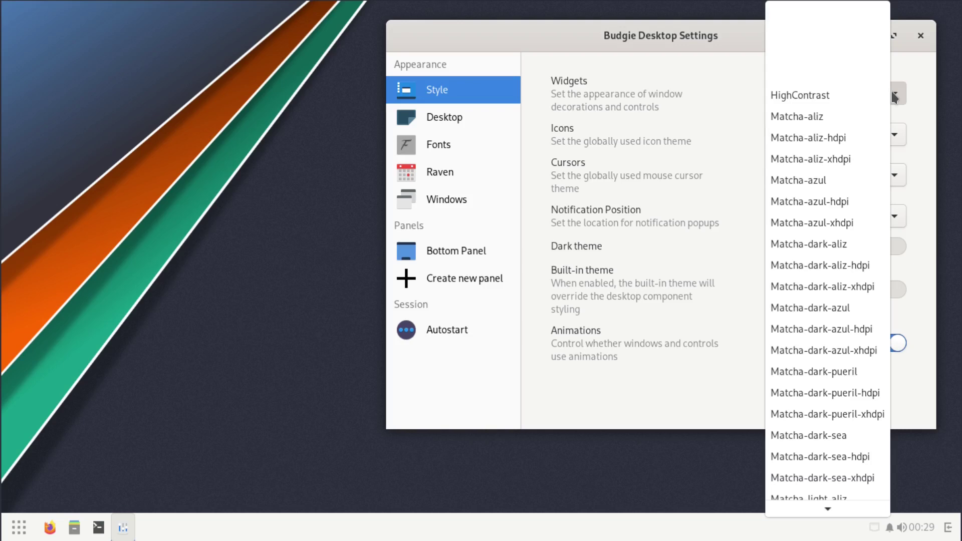
{"action": "left_click", "coordinate": [807, 116]}
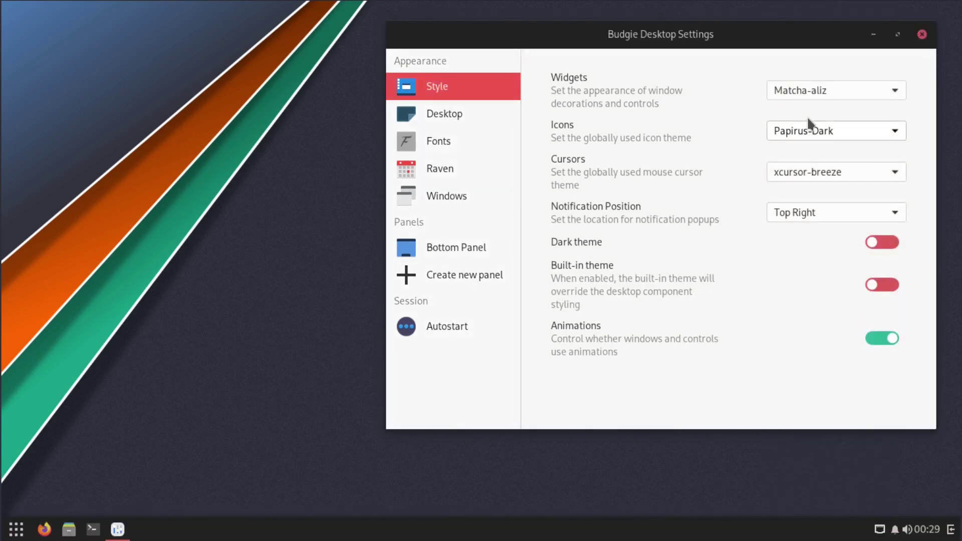
{"action": "left_click", "coordinate": [840, 95]}
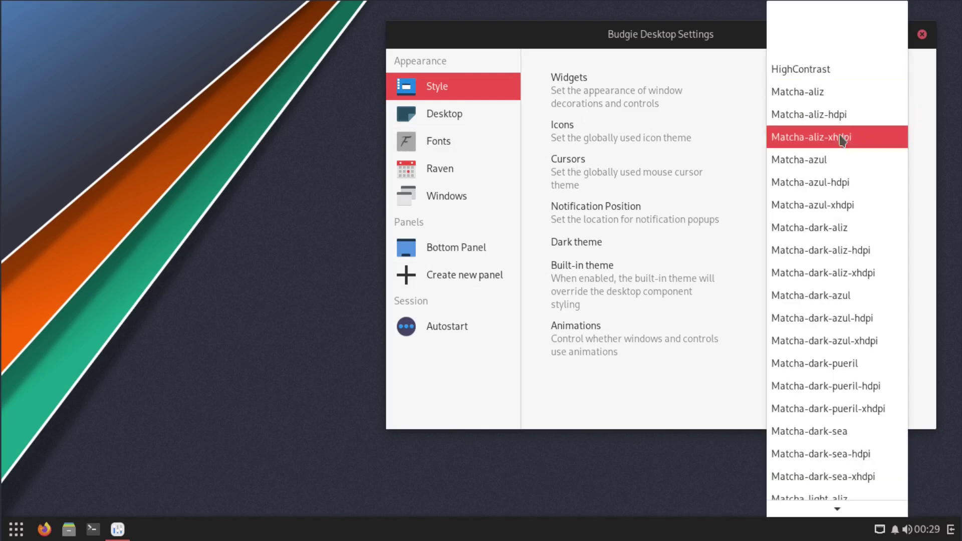
{"action": "left_click", "coordinate": [804, 161]}
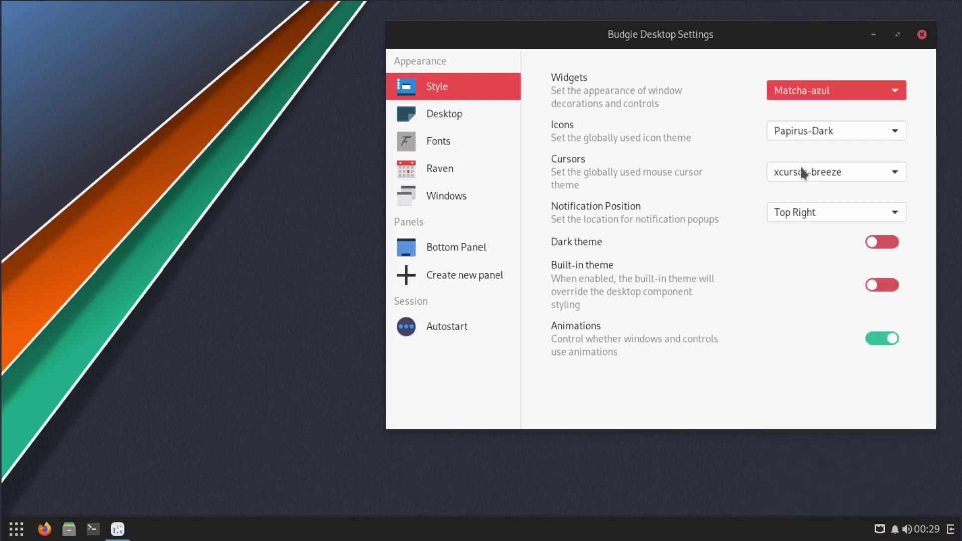
{"action": "left_click", "coordinate": [859, 96]}
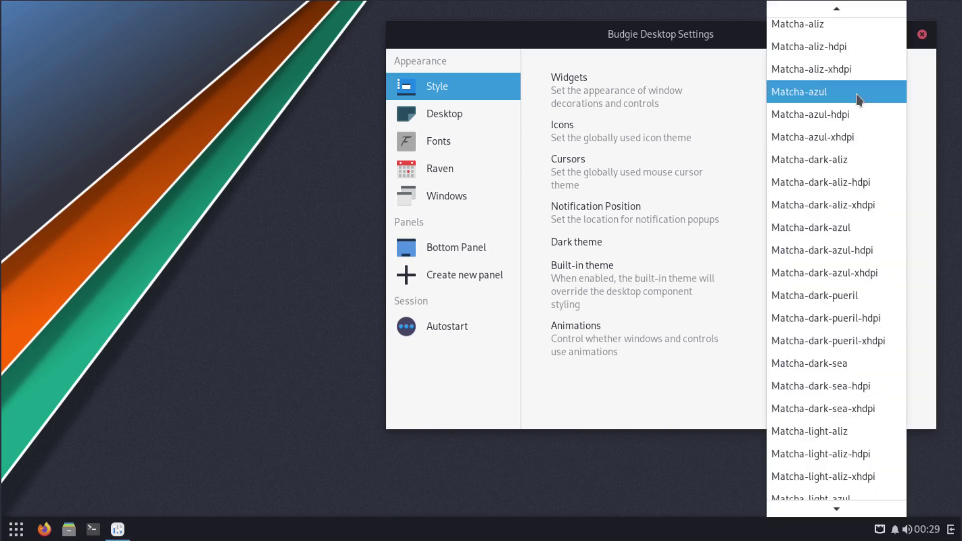
{"action": "left_click", "coordinate": [820, 299]}
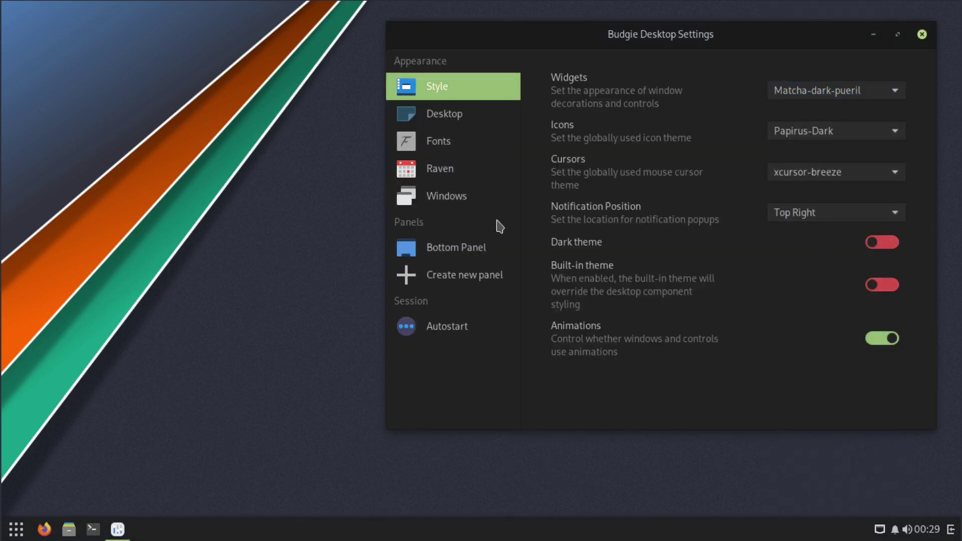
{"action": "left_click", "coordinate": [829, 92]}
- Switch icons from Papirus-Maia to Papirus-Light and preview them in a restored Files window
{"action": "left_click", "coordinate": [829, 134]}
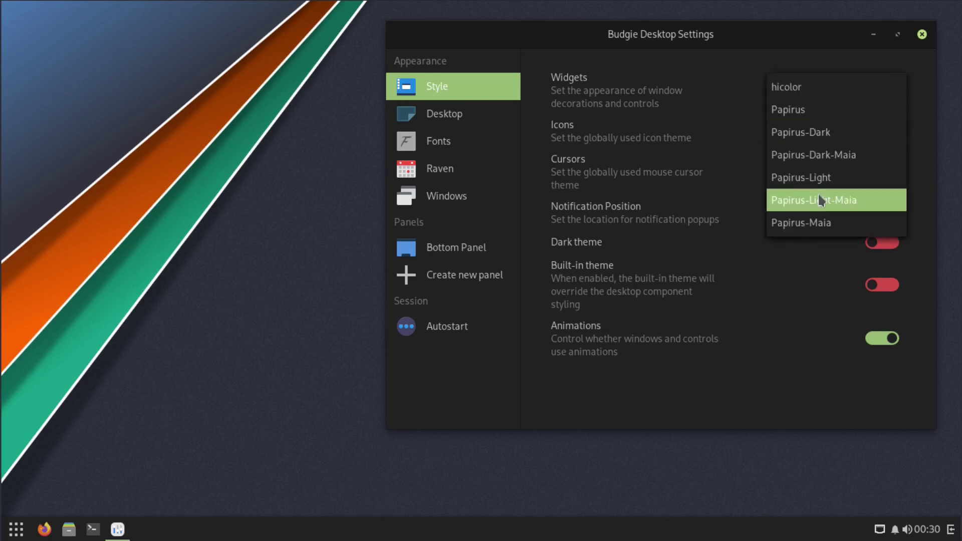
{"action": "left_click", "coordinate": [812, 224]}
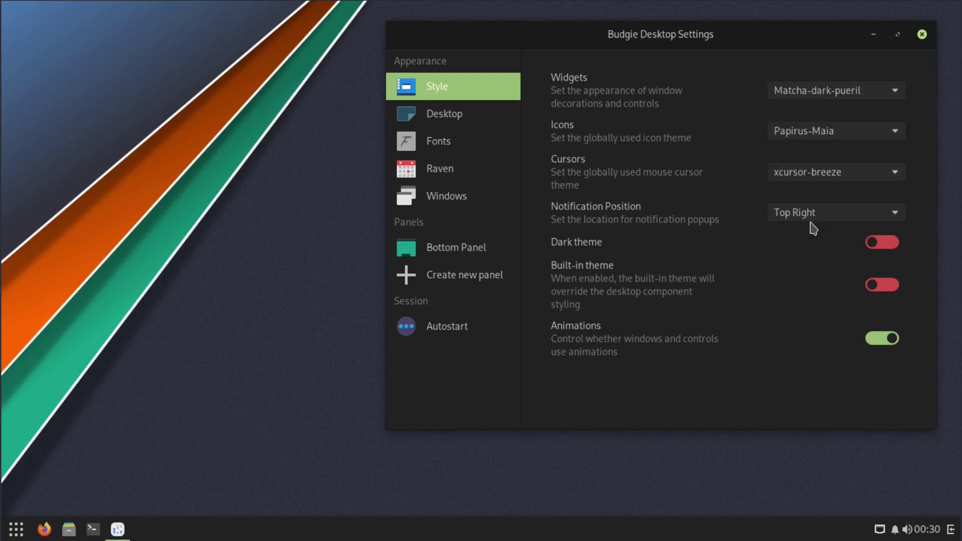
{"action": "left_click", "coordinate": [860, 132]}
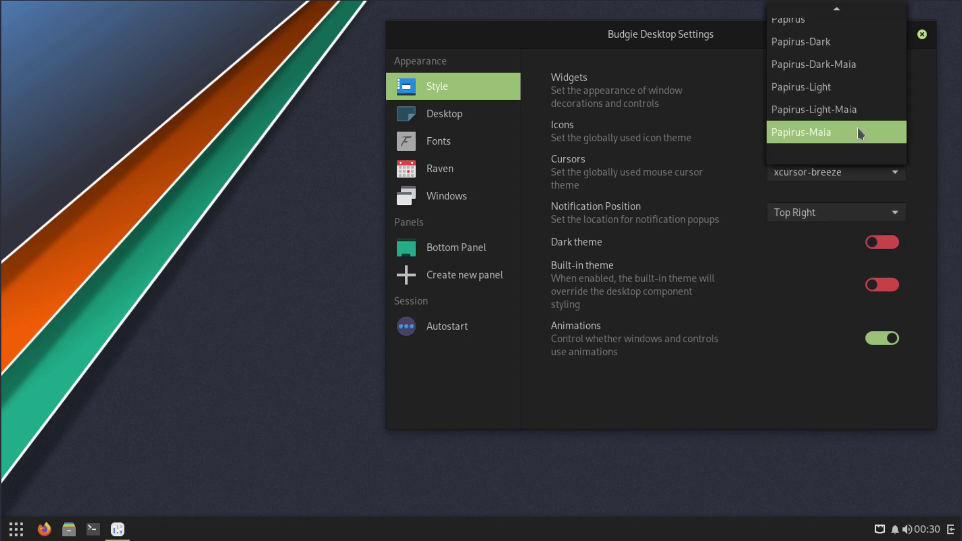
{"action": "left_click", "coordinate": [786, 80]}
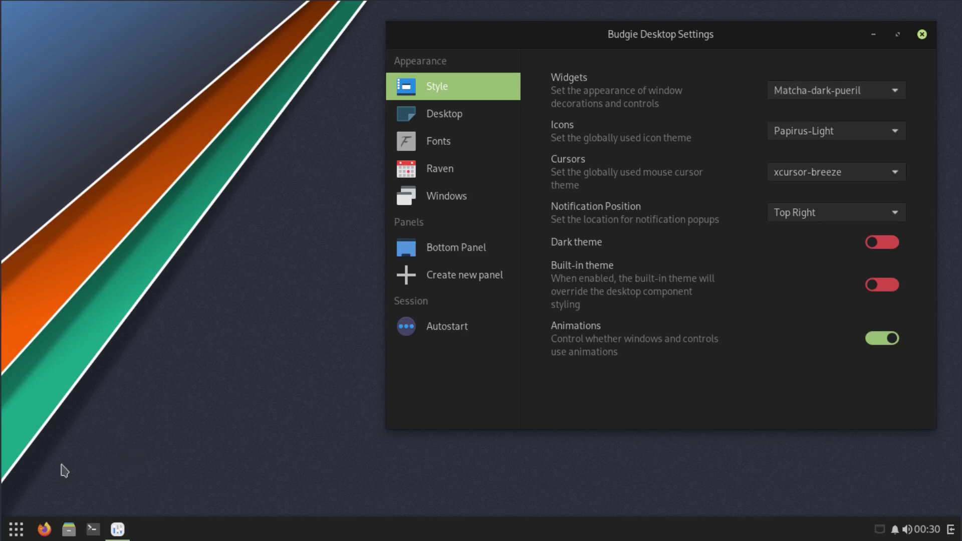
{"action": "left_click", "coordinate": [69, 529]}
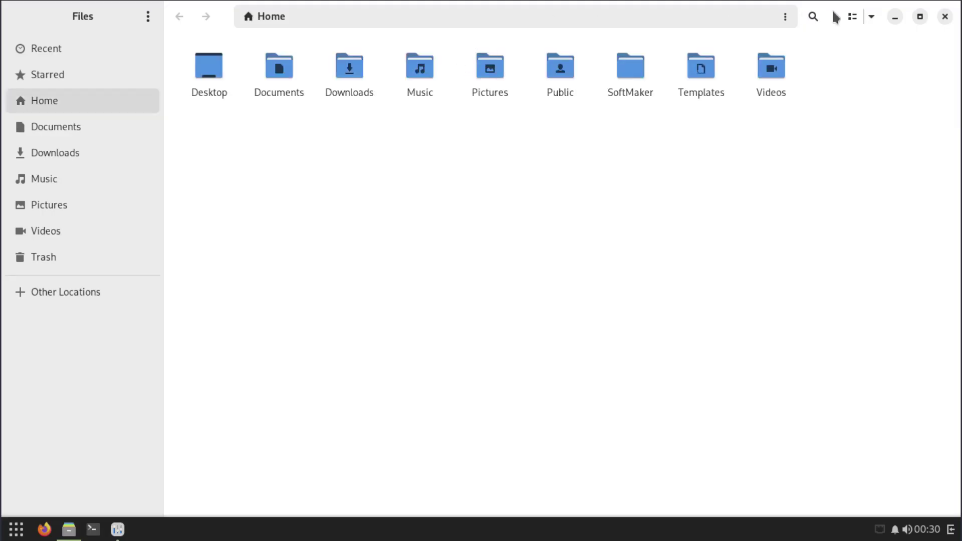
{"action": "double_click", "coordinate": [835, 18]}
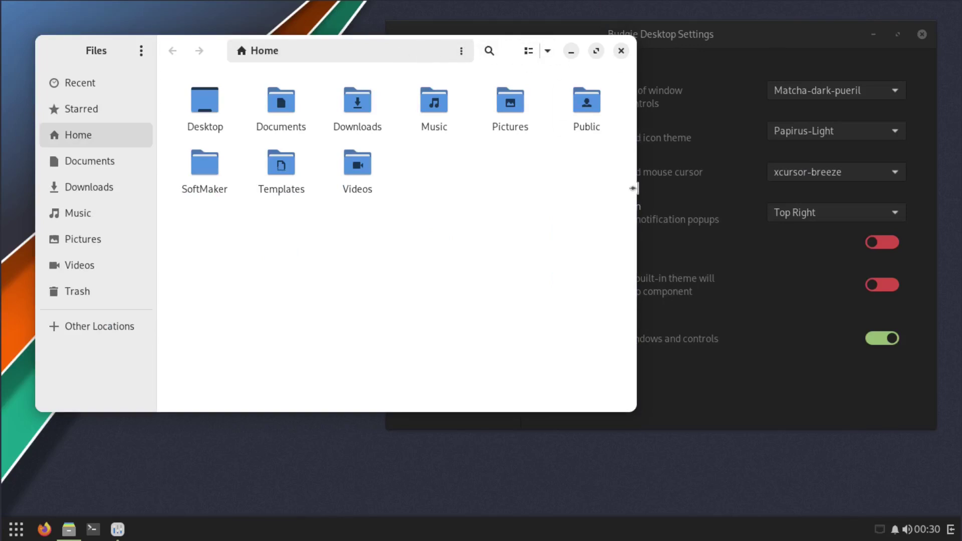
- Keep Matcha-dark-pueril widgets and, after trying hicolor, settle on Papirus-Dark icons
{"action": "left_click_drag", "start_coordinate": [633, 187], "coordinate": [361, 204]}
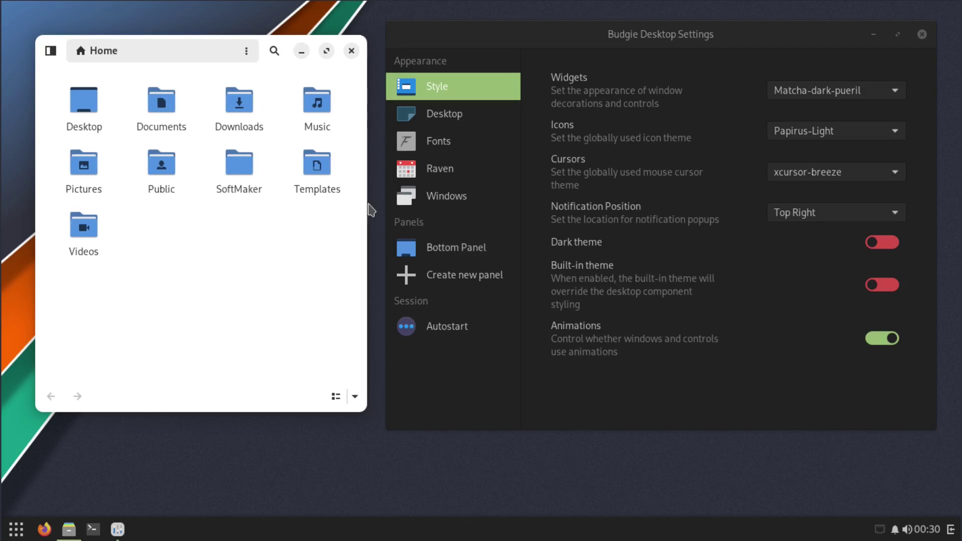
{"action": "left_click", "coordinate": [808, 132]}
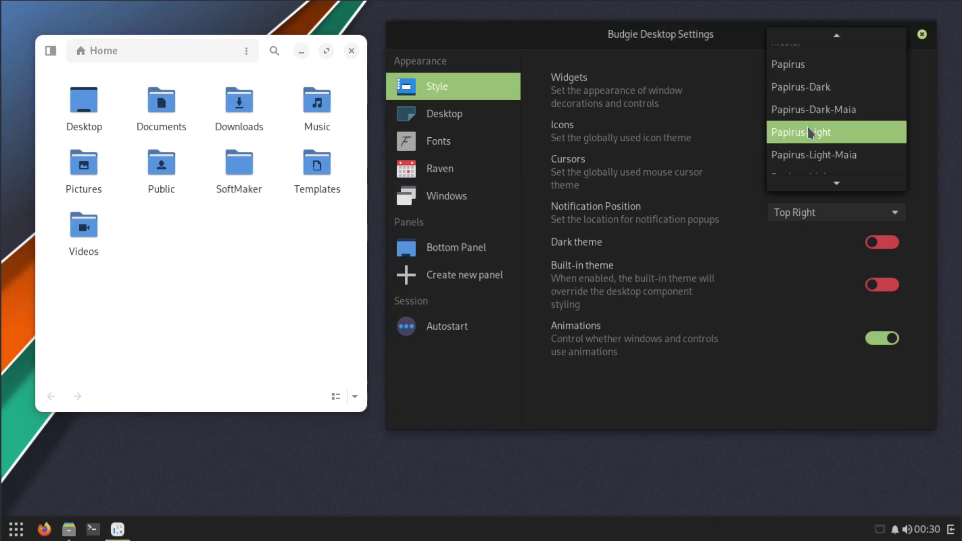
{"action": "left_click", "coordinate": [798, 89]}
{"action": "left_click", "coordinate": [827, 95]}
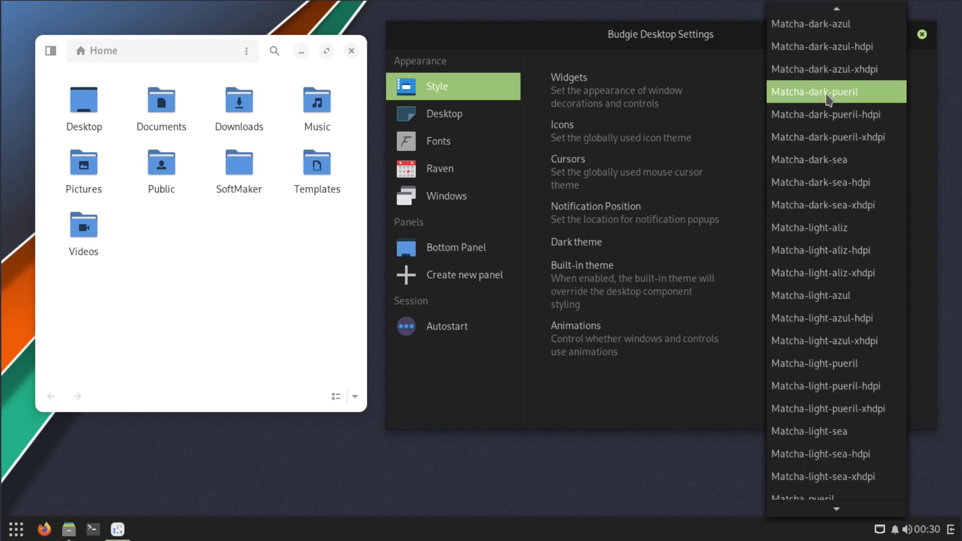
{"action": "left_click", "coordinate": [827, 95]}
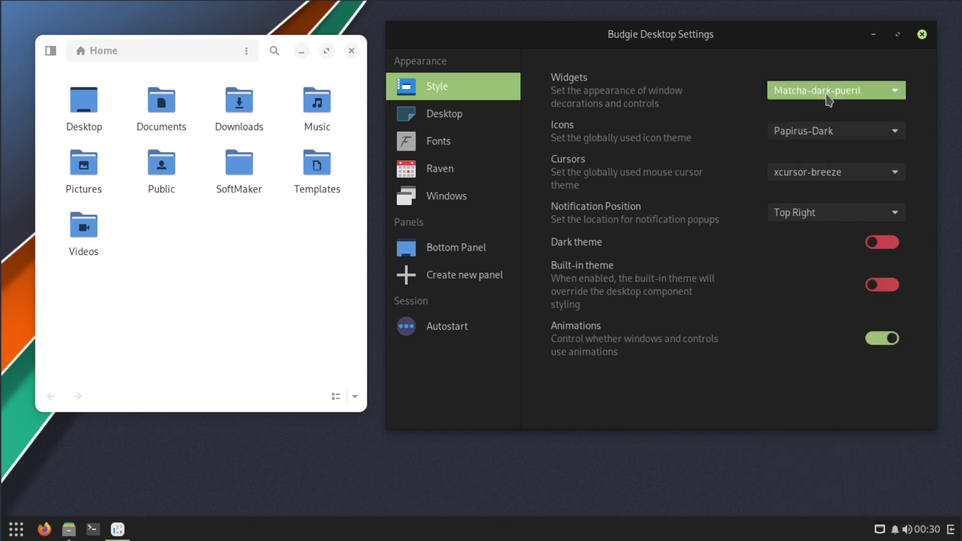
{"action": "left_click", "coordinate": [800, 132]}
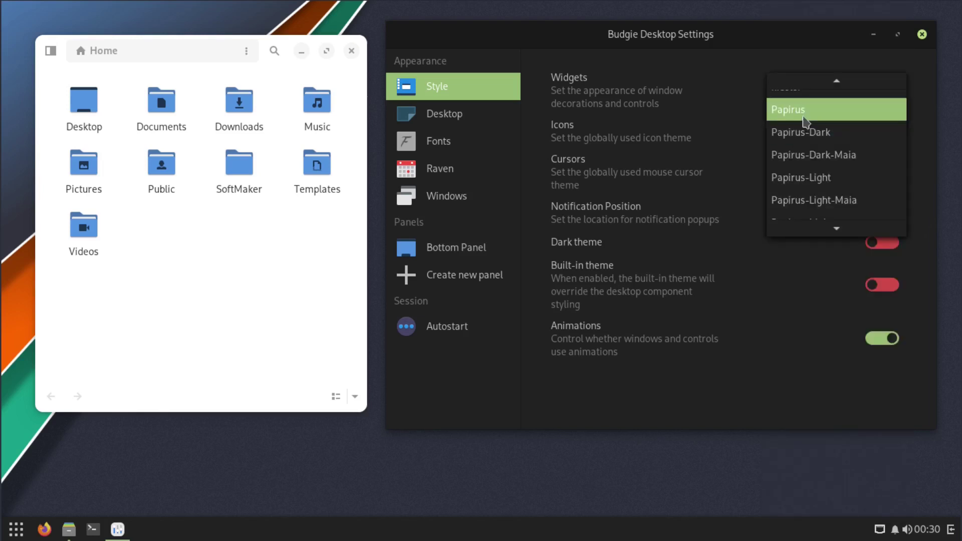
{"action": "left_click", "coordinate": [800, 86]}
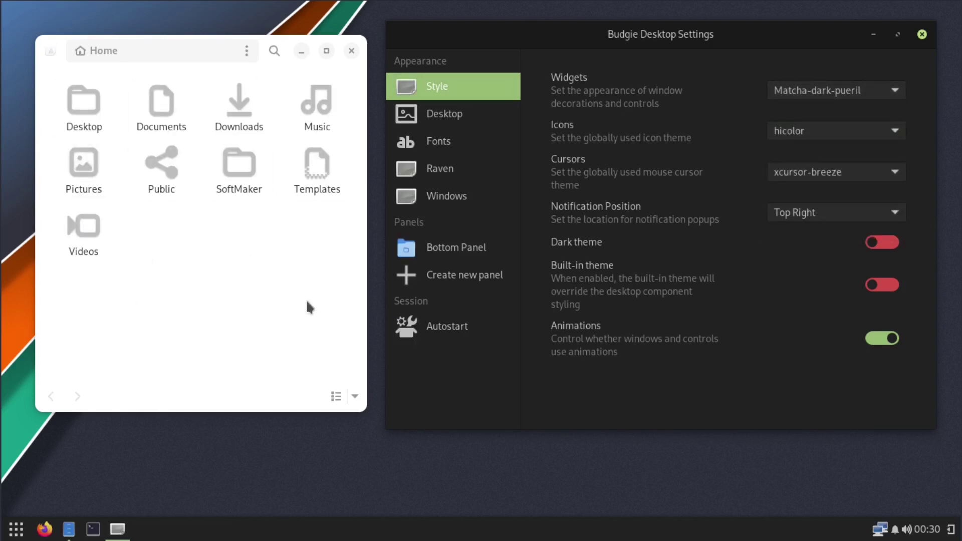
{"action": "left_click", "coordinate": [857, 131]}
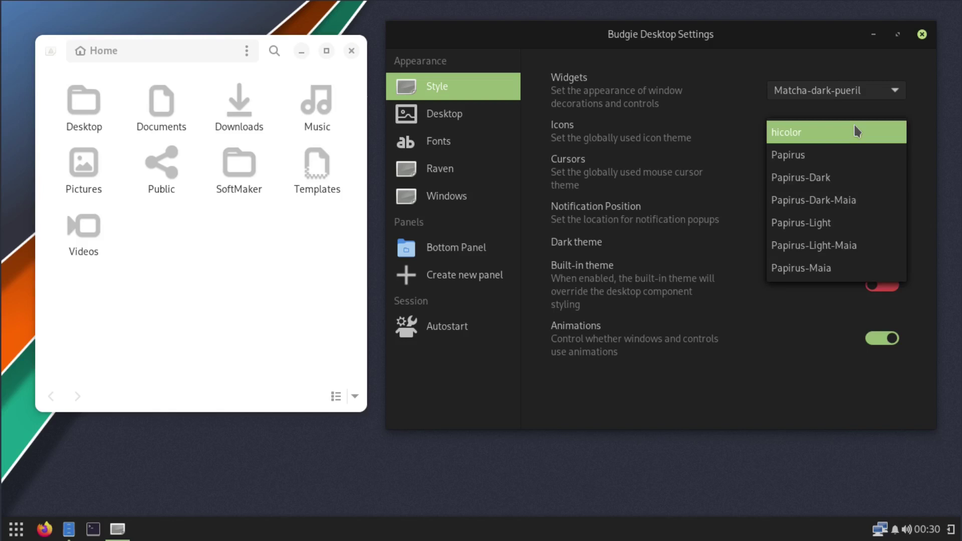
{"action": "left_click", "coordinate": [822, 192]}
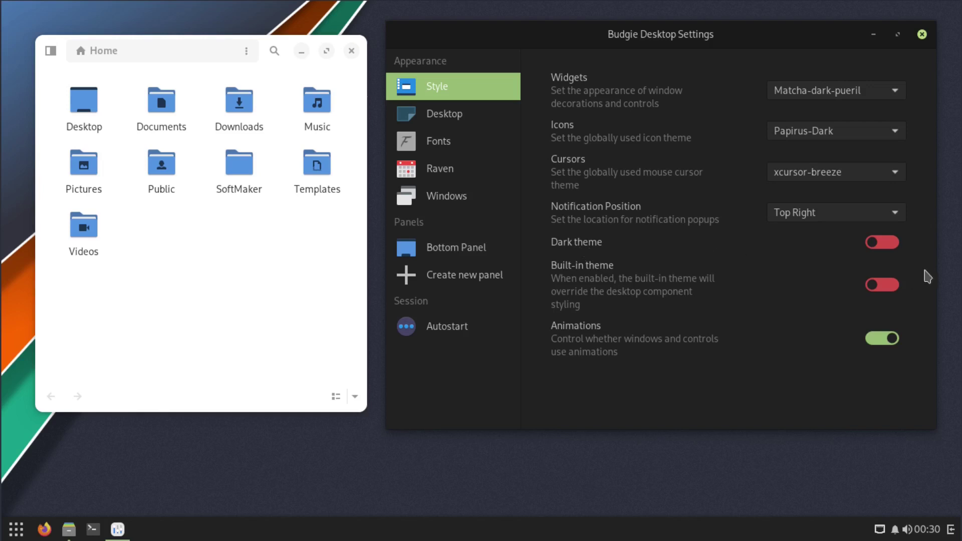
- Turn the dark theme on, then close the Home folder and settings windows
{"action": "left_click", "coordinate": [887, 245]}
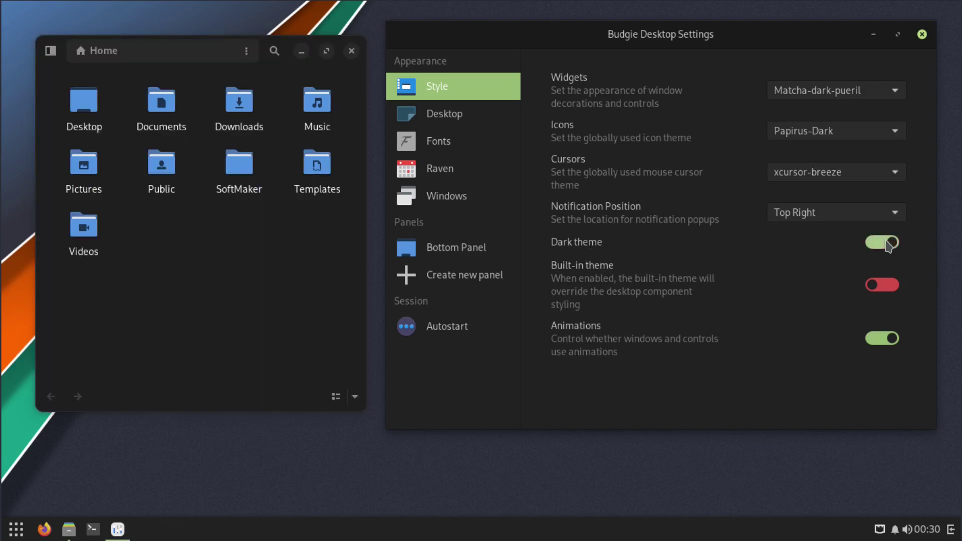
{"action": "left_click", "coordinate": [887, 245]}
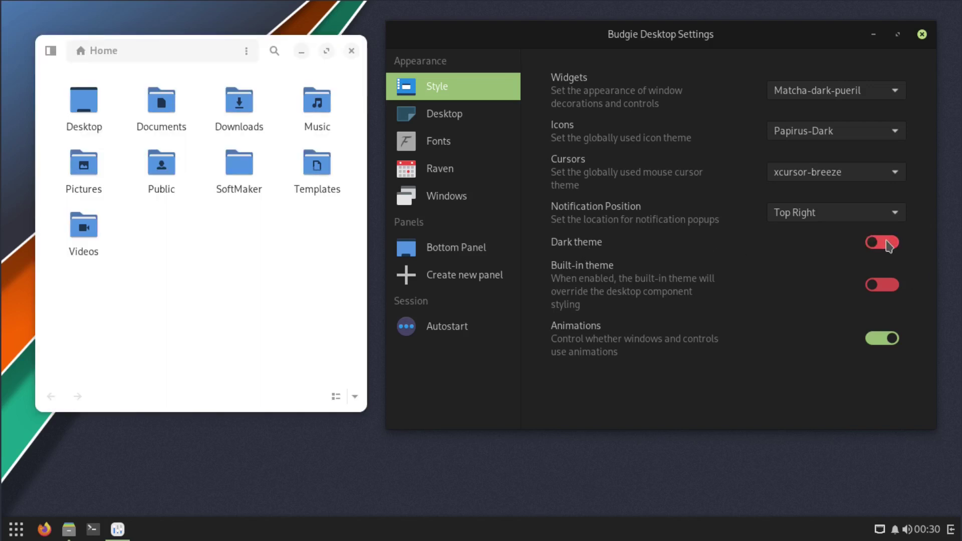
{"action": "left_click", "coordinate": [887, 245]}
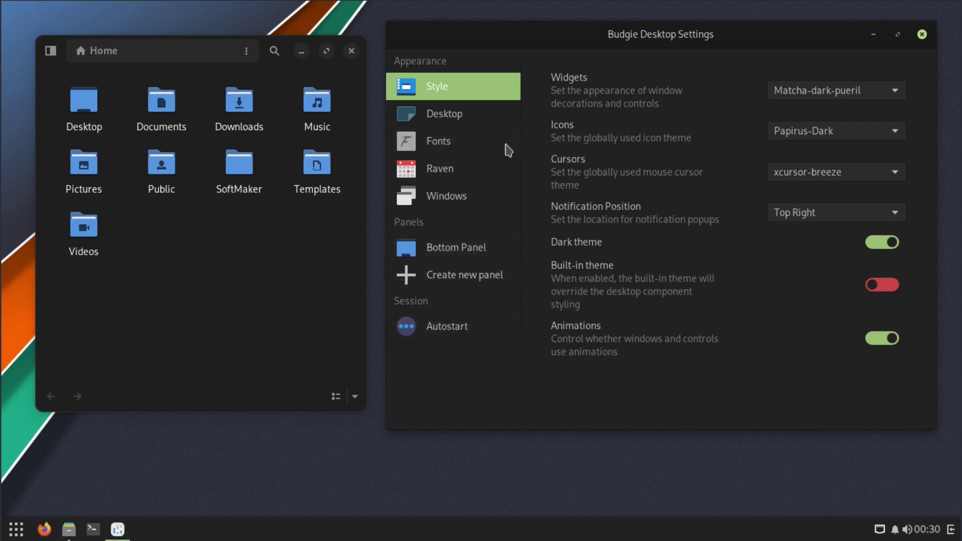
{"action": "left_click", "coordinate": [352, 54]}
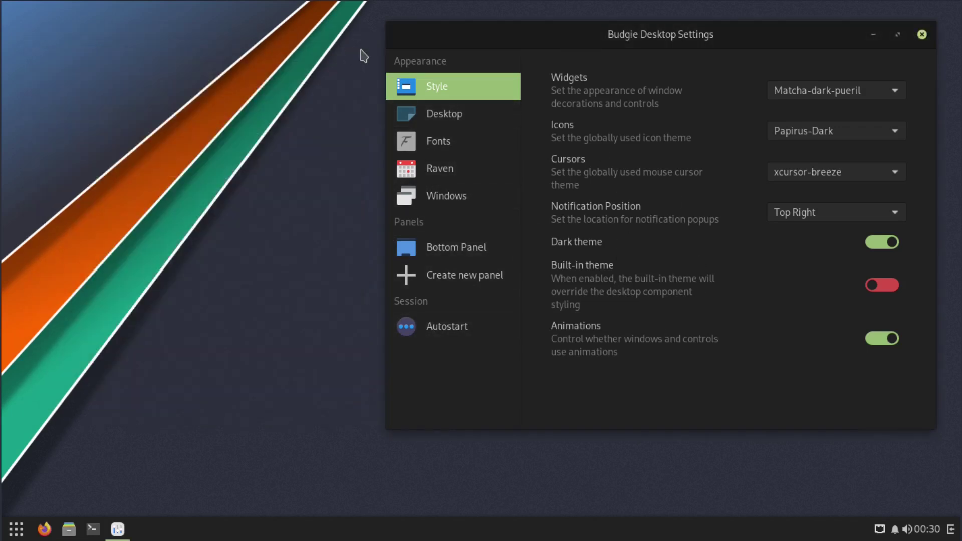
{"action": "left_click", "coordinate": [922, 35]}
- Reopen Budgie Desktop Settings from the desktop menu, browse Desktop, Fonts, Raven and Windows, then close
{"action": "right_click", "coordinate": [742, 46]}
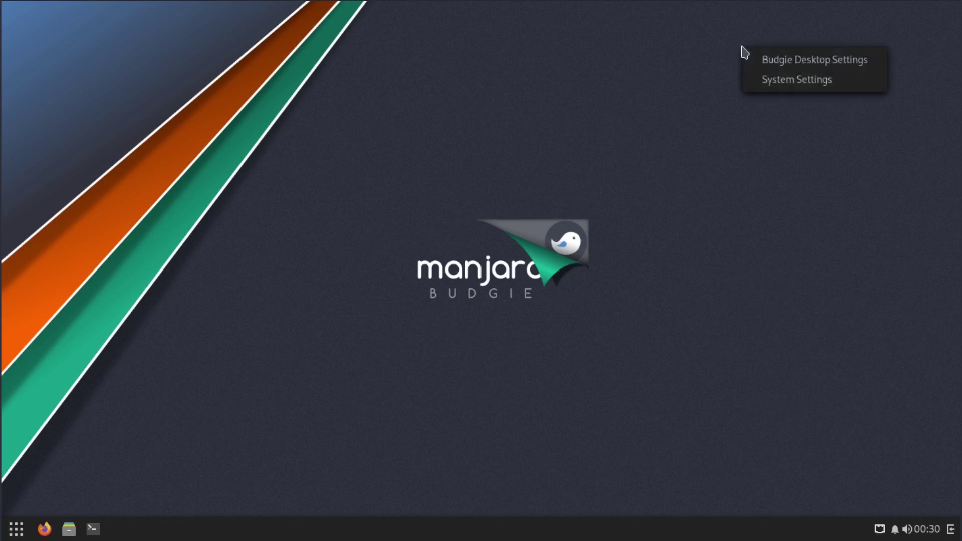
{"action": "left_click", "coordinate": [819, 63]}
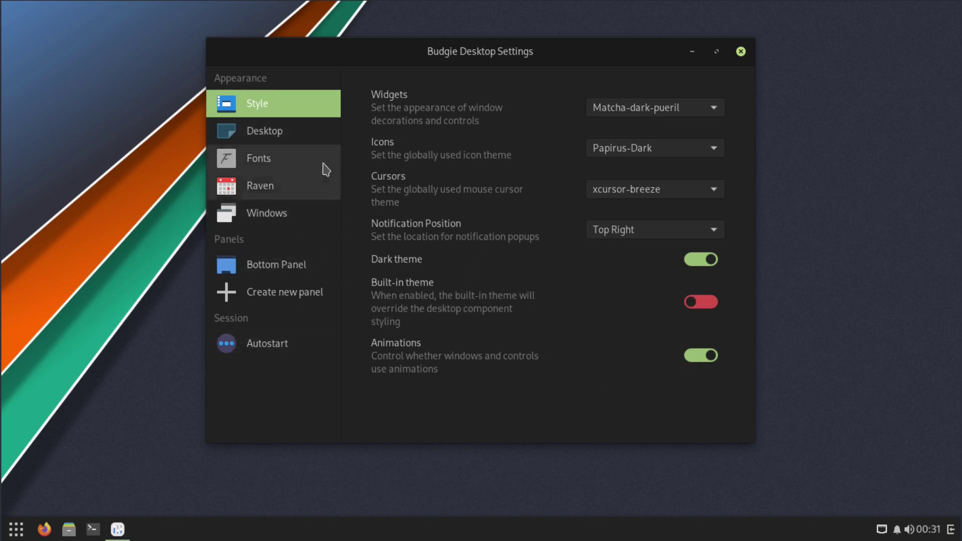
{"action": "left_click", "coordinate": [259, 129]}
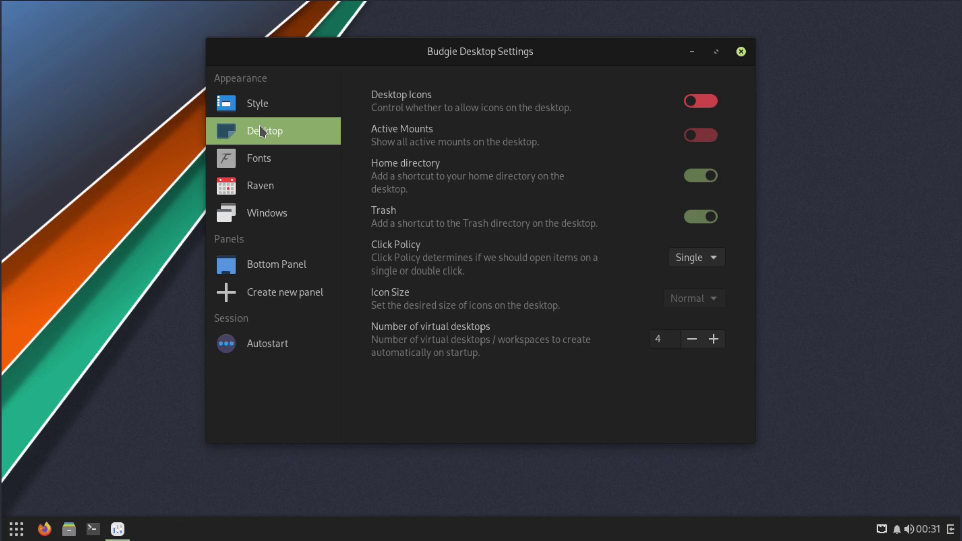
{"action": "left_click", "coordinate": [265, 169]}
{"action": "left_click", "coordinate": [268, 190]}
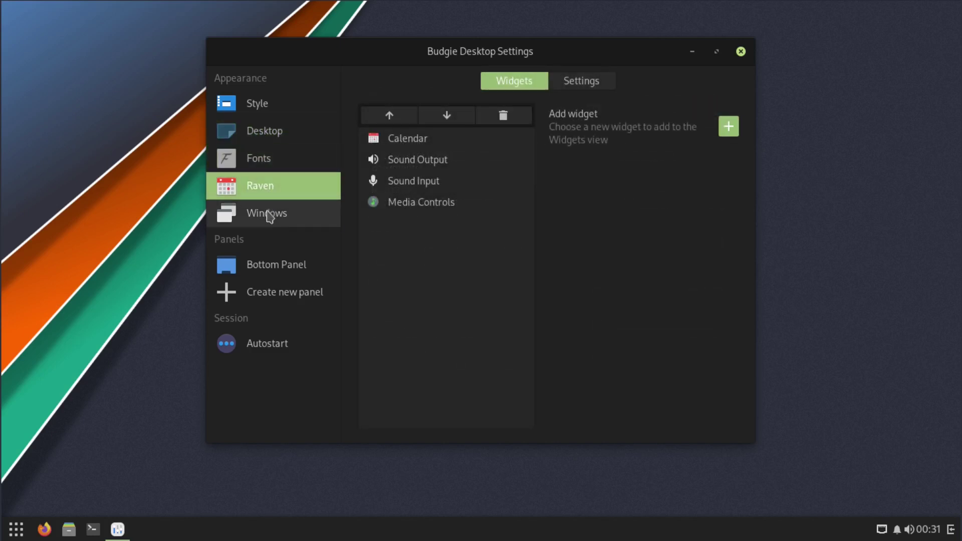
{"action": "left_click", "coordinate": [269, 214]}
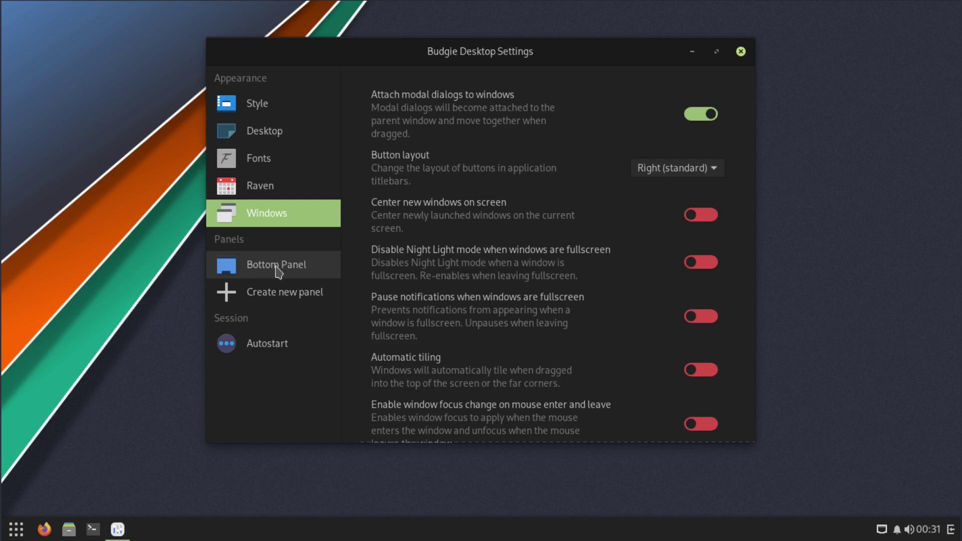
{"action": "left_click", "coordinate": [742, 51]}
- Open System Settings' Background page from the desktop menu, narrowed onto the screen's right half
{"action": "right_click", "coordinate": [625, 109]}
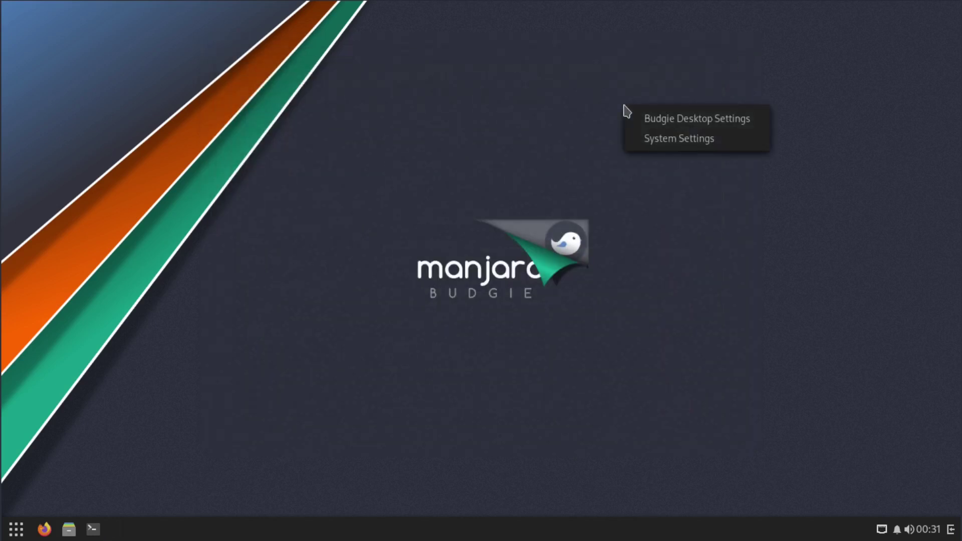
{"action": "left_click", "coordinate": [721, 148]}
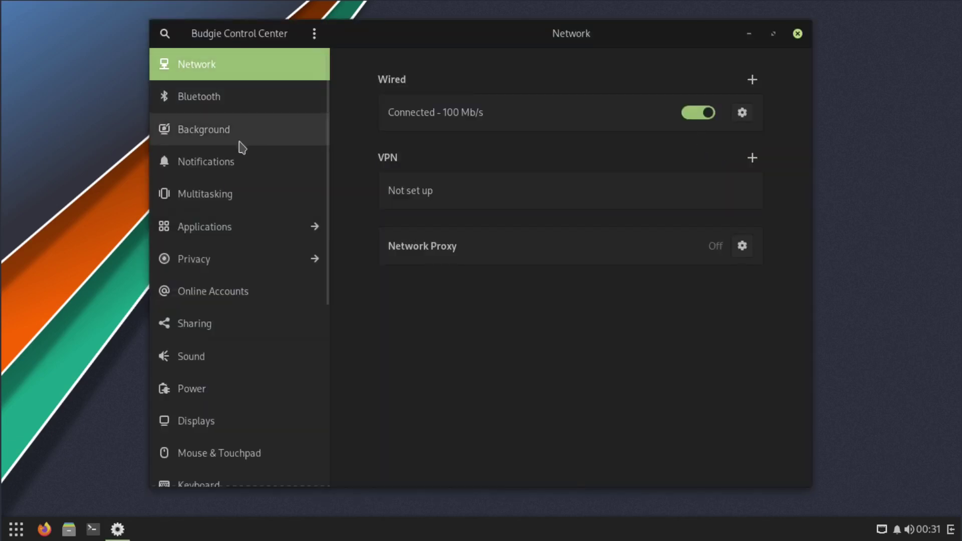
{"action": "left_click", "coordinate": [212, 132]}
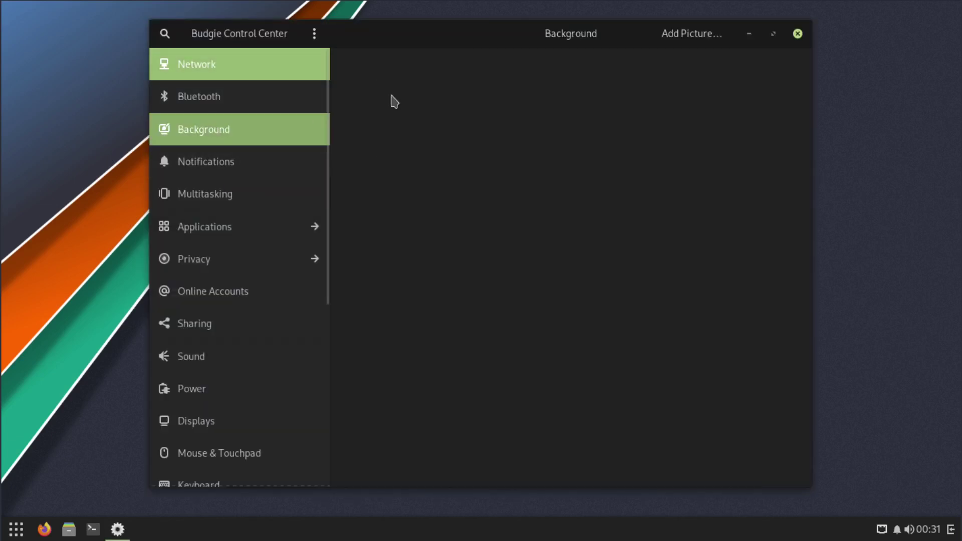
{"action": "left_click_drag", "start_coordinate": [462, 34], "coordinate": [606, 15]}
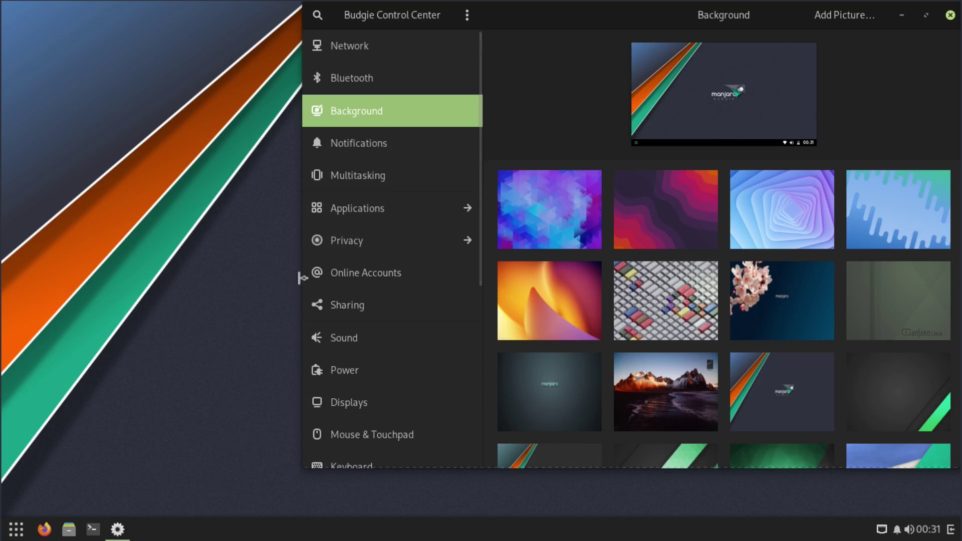
{"action": "left_click_drag", "start_coordinate": [302, 272], "coordinate": [630, 191]}
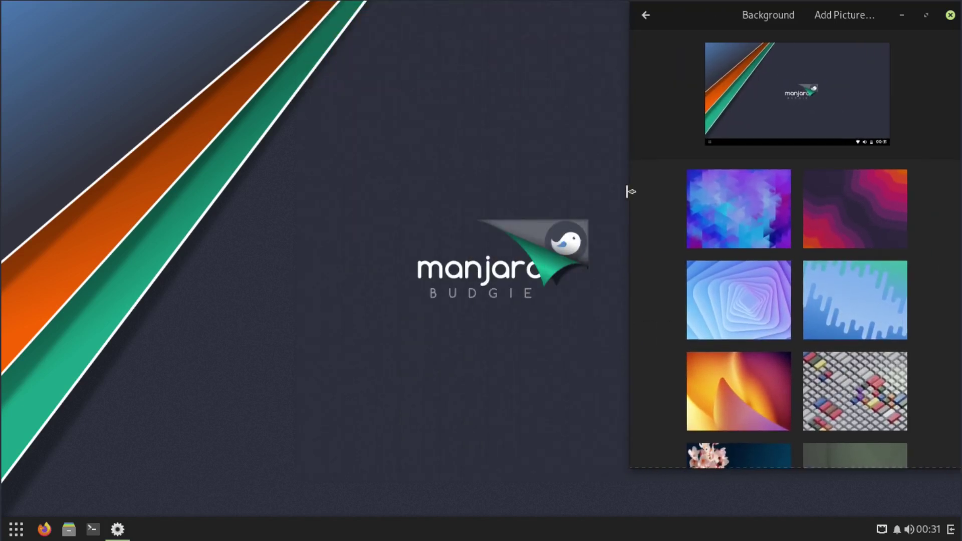
- Preview the purple triangle, red wavy, blue swirl, blue drips, orange curve and keyboard-keys wallpapers
{"action": "left_click", "coordinate": [709, 213]}
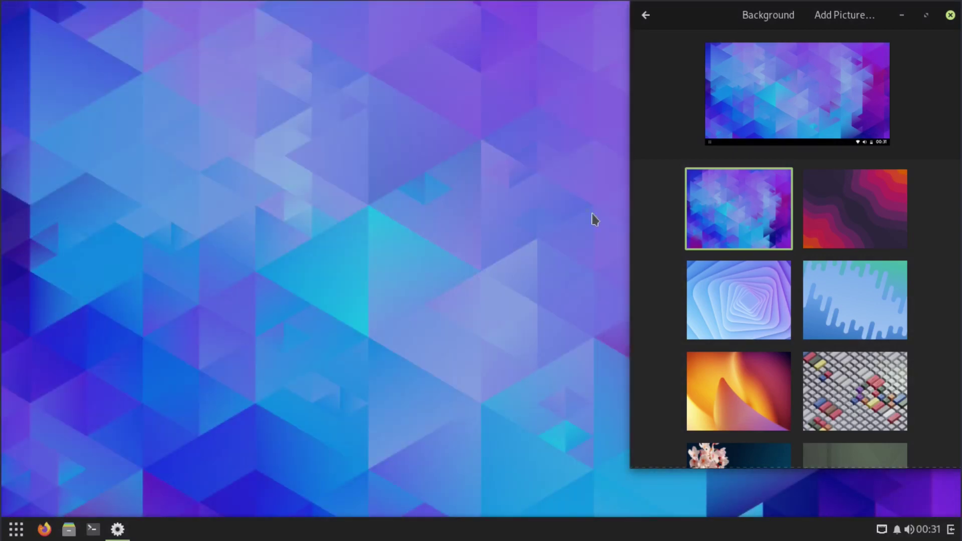
{"action": "left_click", "coordinate": [866, 222]}
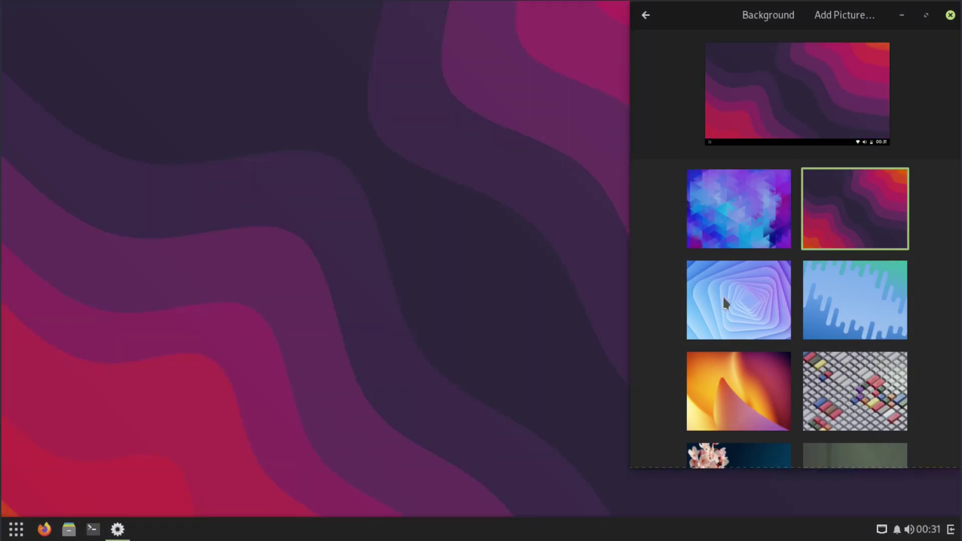
{"action": "left_click", "coordinate": [723, 300]}
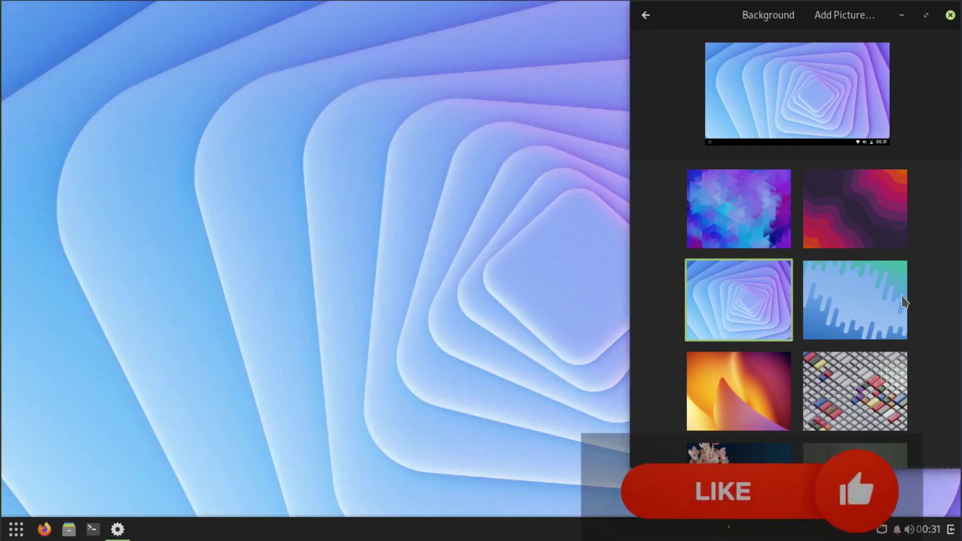
{"action": "left_click", "coordinate": [853, 298]}
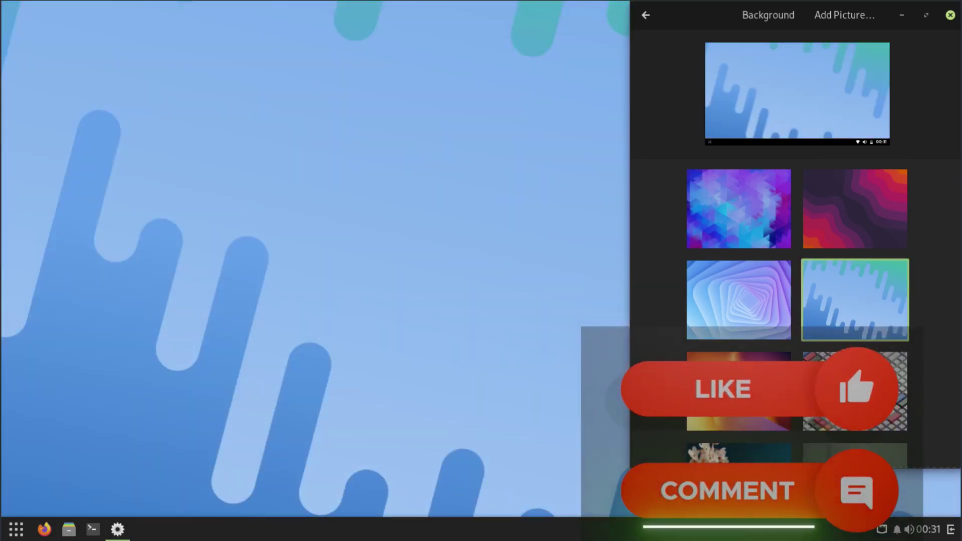
{"action": "left_click", "coordinate": [739, 391]}
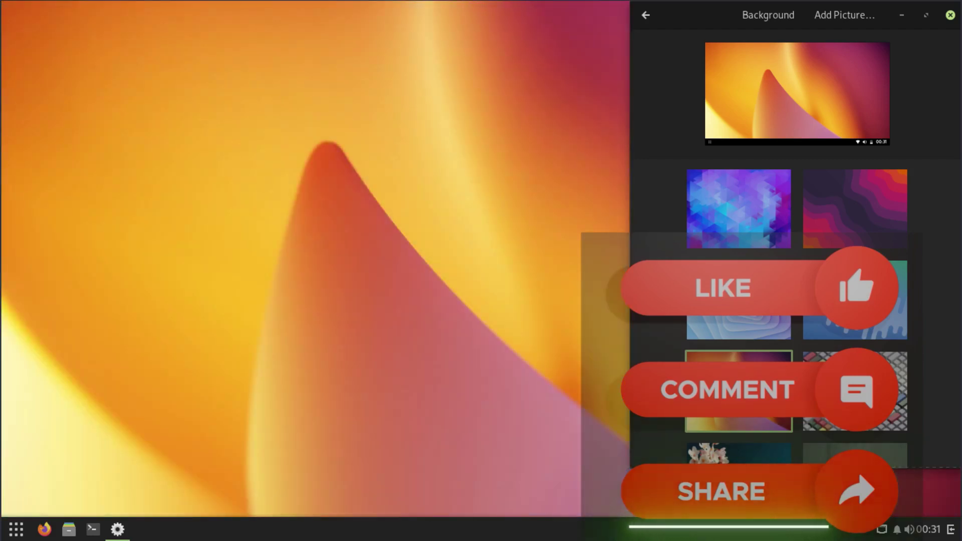
{"action": "left_click", "coordinate": [854, 390]}
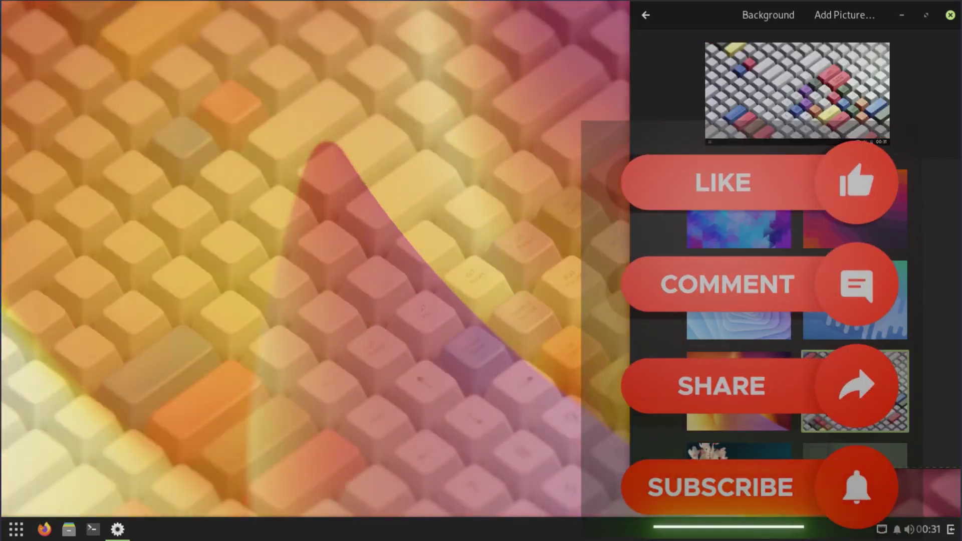
- After trying cherry-blossom, green and dark Manjaro wallpapers, set the mountain-lake photo and close settings
{"action": "scroll", "coordinate": [827, 302], "scroll_direction": "down", "scroll_amount": 3}
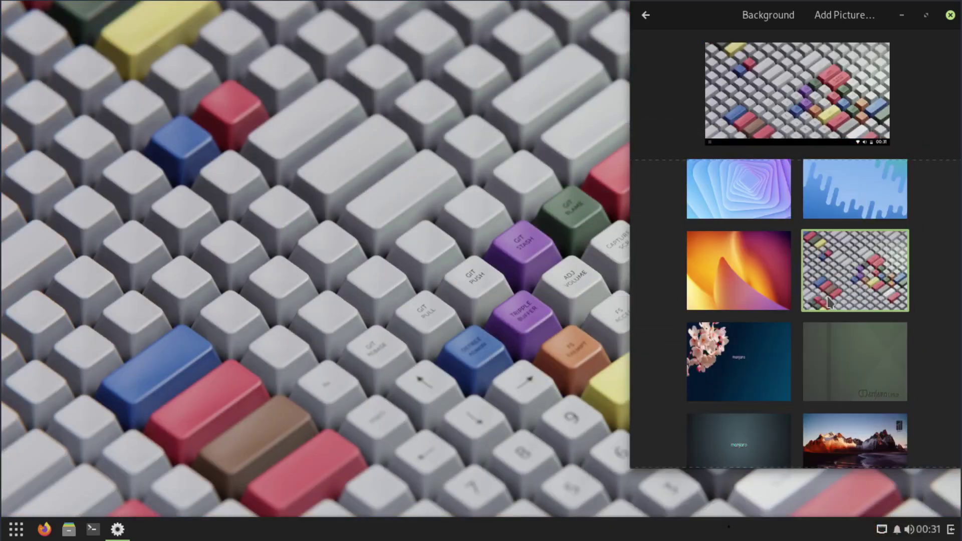
{"action": "left_click", "coordinate": [744, 362]}
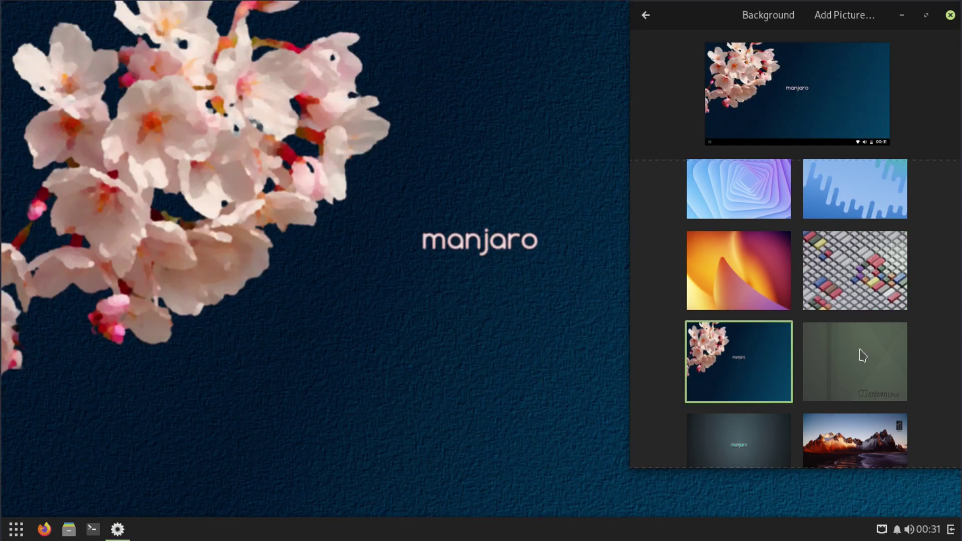
{"action": "left_click", "coordinate": [862, 356]}
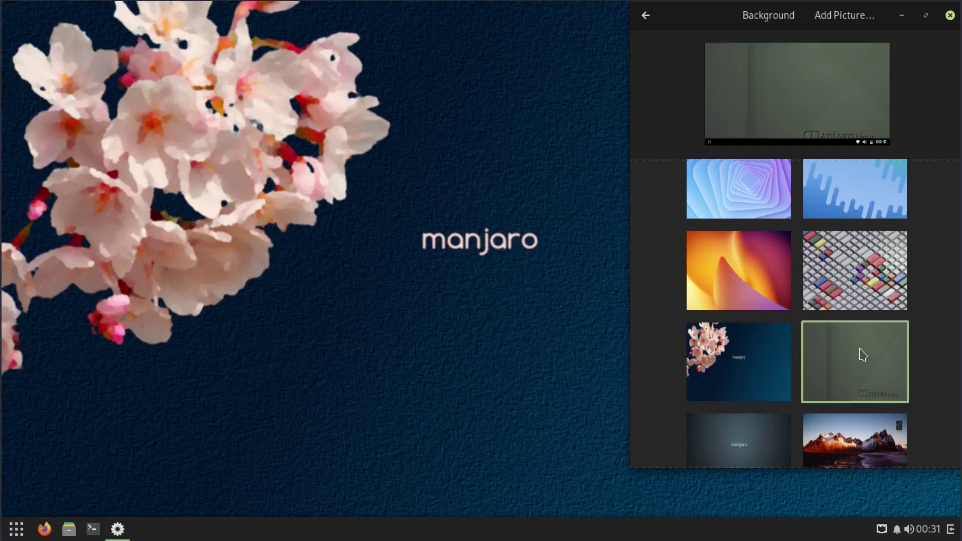
{"action": "scroll", "coordinate": [802, 250], "scroll_direction": "down", "scroll_amount": 3}
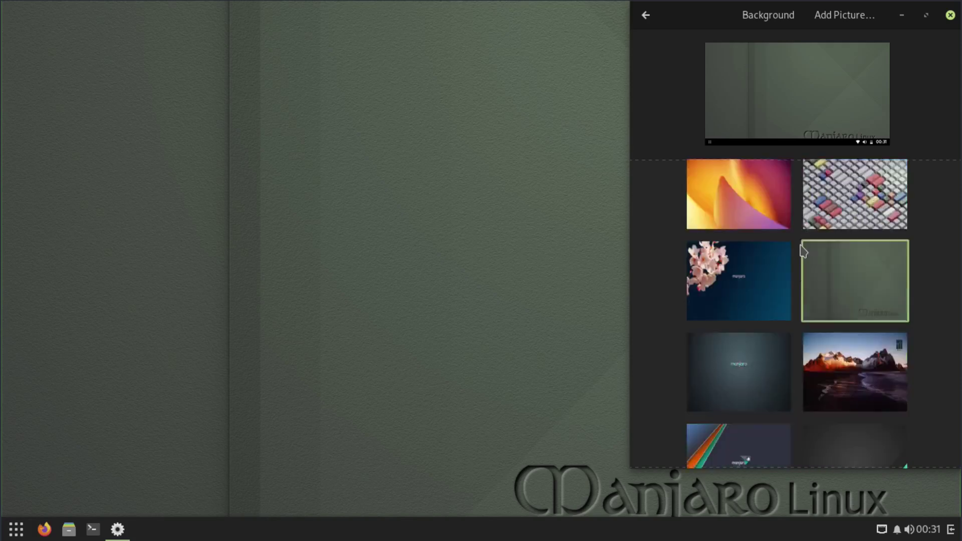
{"action": "left_click", "coordinate": [748, 343]}
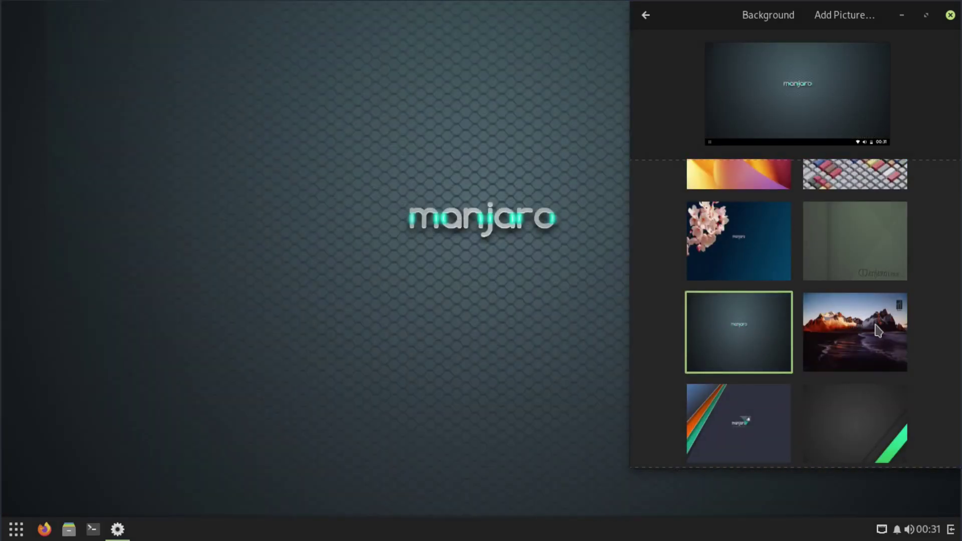
{"action": "left_click", "coordinate": [878, 331]}
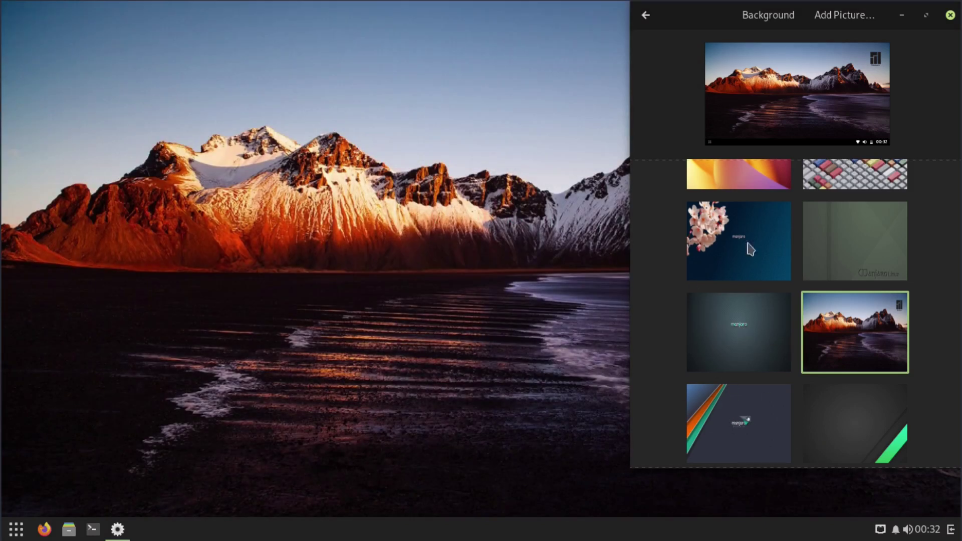
{"action": "left_click", "coordinate": [950, 15]}
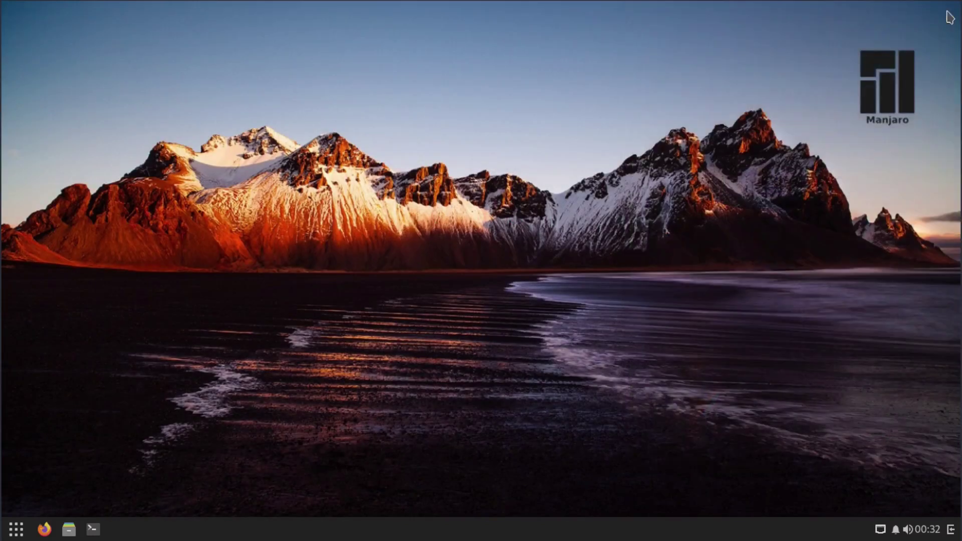